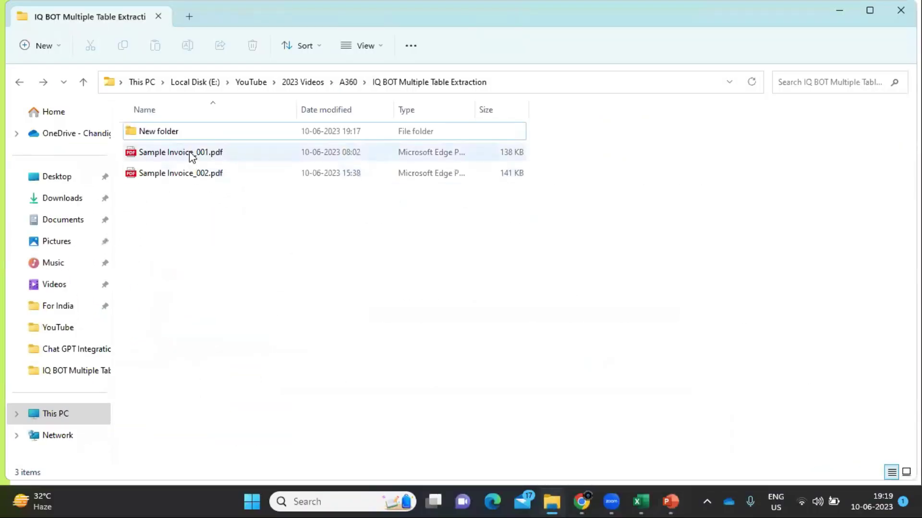
Open both Sample Invoice_001.pdf and Sample Invoice_002.pdf from the folder and bring Sample Invoice_001.pdf into view
{"action": "left_click", "coordinate": [191, 156]}
{"action": "key", "text": "shift+Down"}
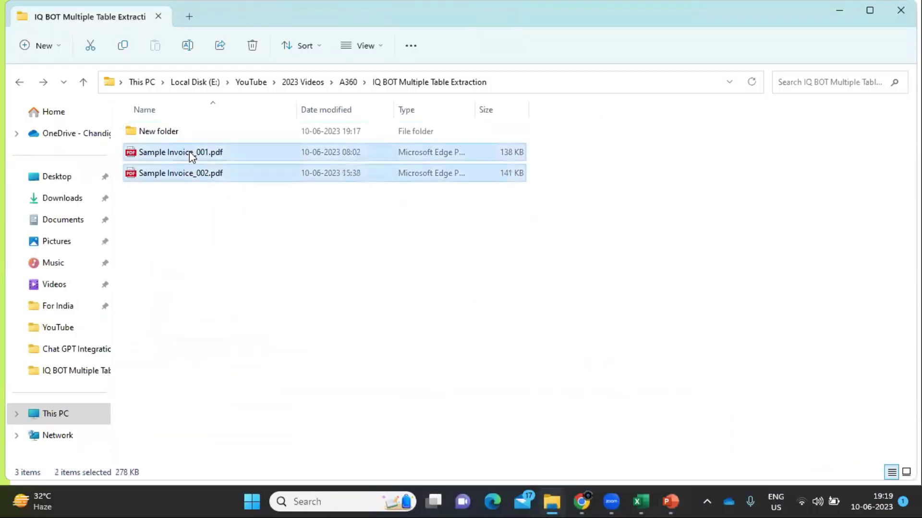
{"action": "key", "text": "Return"}
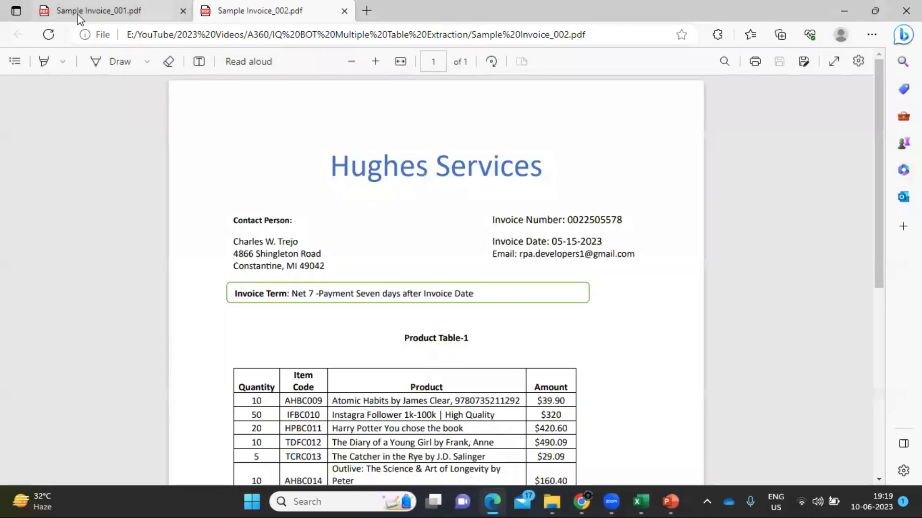
{"action": "left_click", "coordinate": [80, 12]}
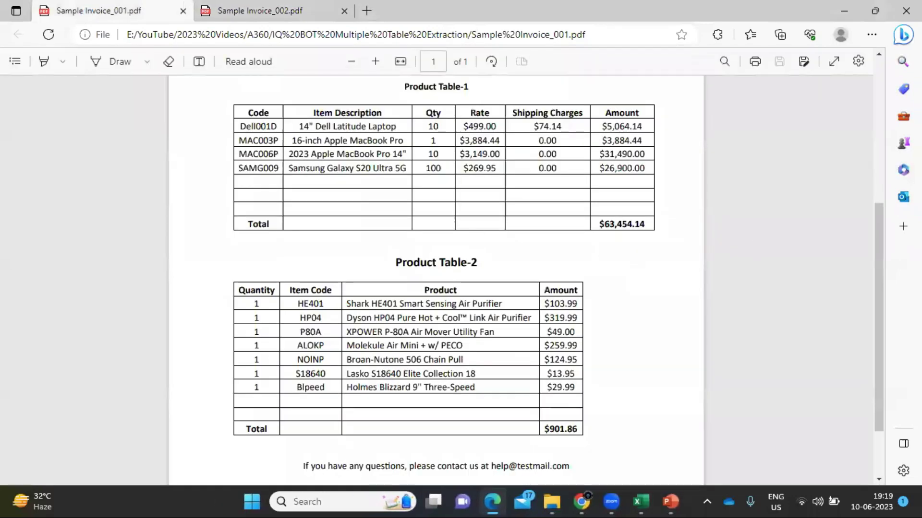
Examine the header fields and the columns of Product Table-1 and Product Table-2 in Sample Invoice_001.pdf
{"action": "left_click_drag", "start_coordinate": [881, 292], "coordinate": [874, 159]}
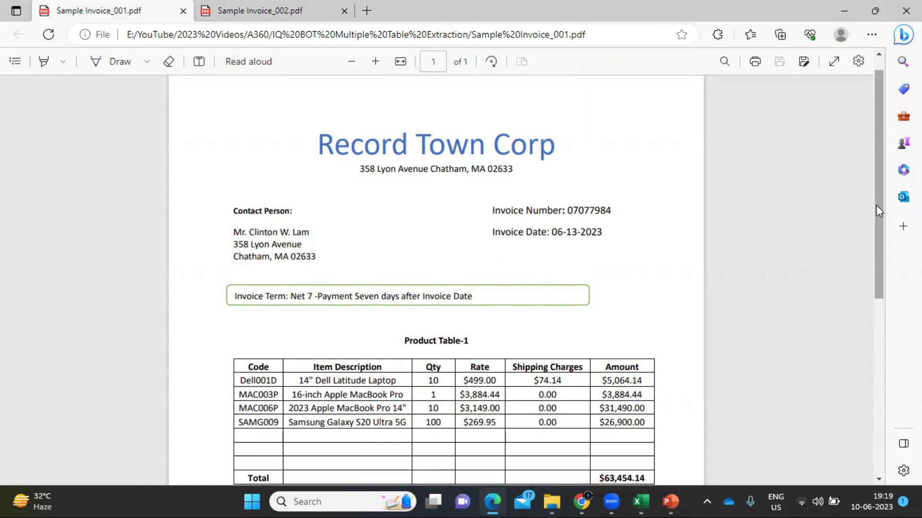
{"action": "scroll", "coordinate": [877, 206], "scroll_direction": "down", "scroll_amount": 3}
{"action": "scroll", "coordinate": [881, 246], "scroll_direction": "up", "scroll_amount": 1}
{"action": "scroll", "coordinate": [880, 245], "scroll_direction": "up", "scroll_amount": 1}
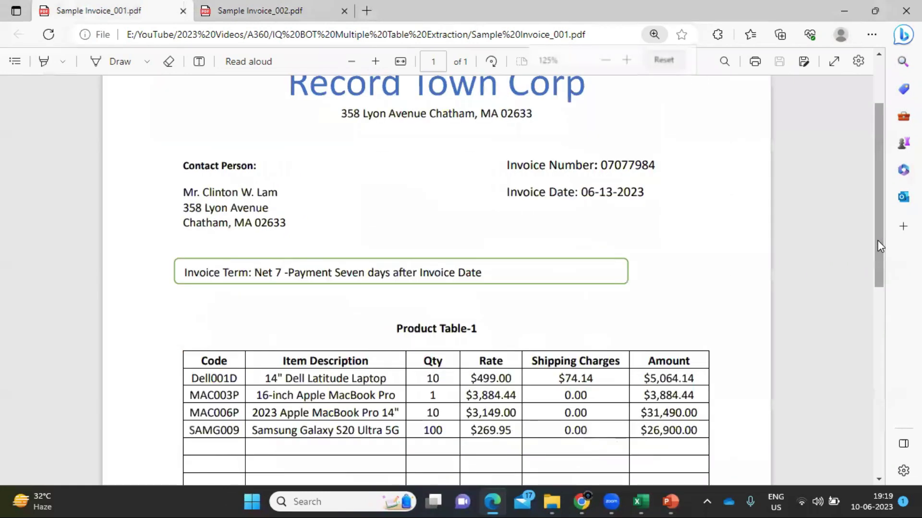
{"action": "left_click_drag", "start_coordinate": [877, 238], "coordinate": [884, 304]}
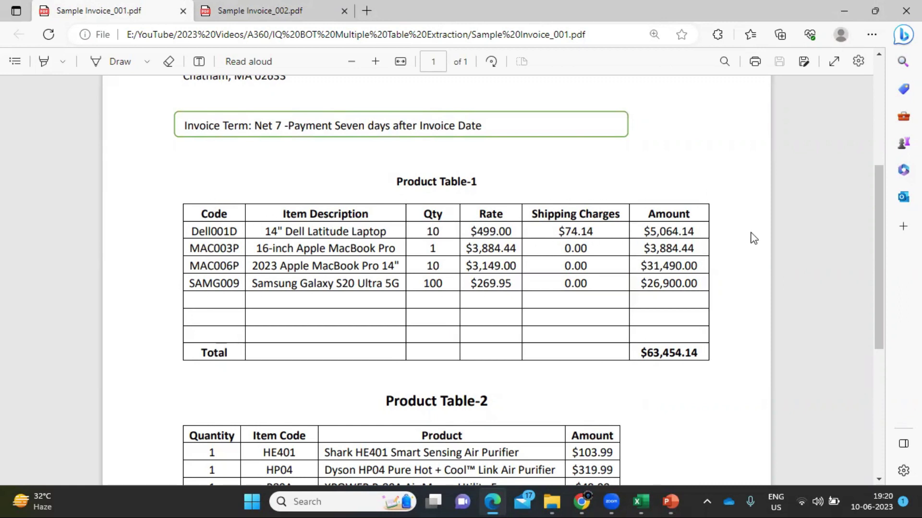
{"action": "scroll", "coordinate": [871, 249], "scroll_direction": "down", "scroll_amount": 2}
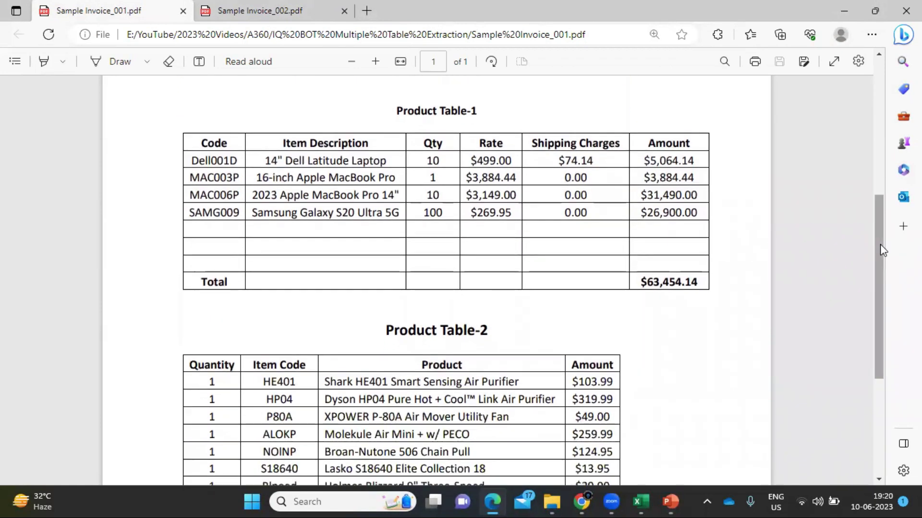
{"action": "mouse_move", "coordinate": [881, 258]}
{"action": "left_mouse_down"}
{"action": "mouse_move", "coordinate": [880, 376]}
{"action": "mouse_move", "coordinate": [878, 265]}
{"action": "left_mouse_up"}
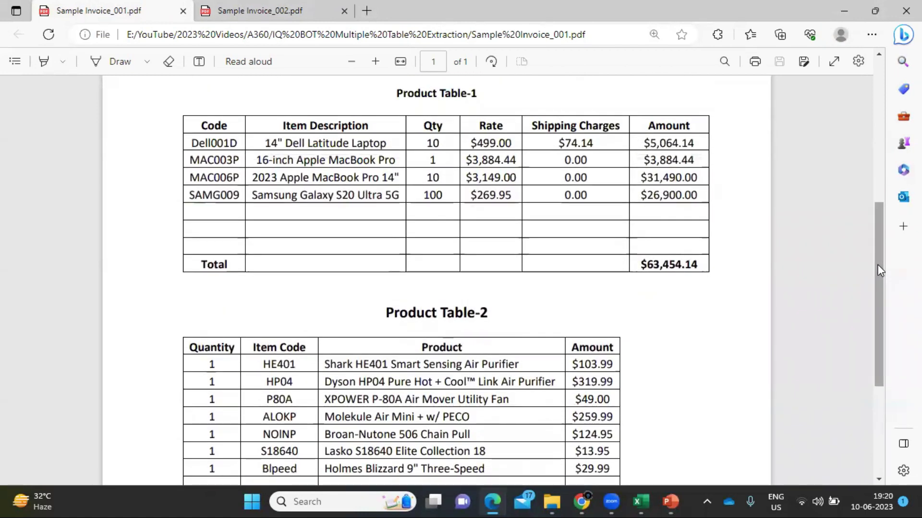
{"action": "left_click_drag", "start_coordinate": [878, 264], "coordinate": [877, 258]}
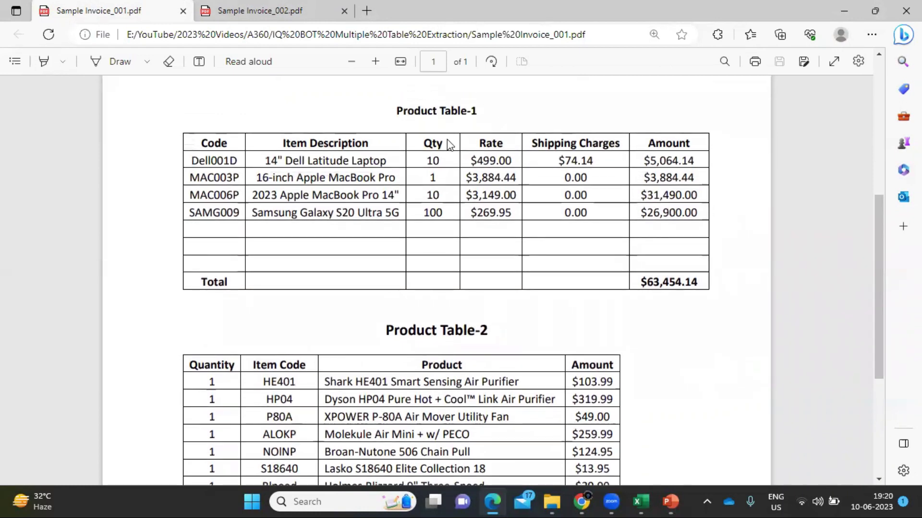
Switch to Sample Invoice_002.pdf and examine its header fields and Product Table-1 at a larger zoom
{"action": "key", "text": "ctrl+Tab"}
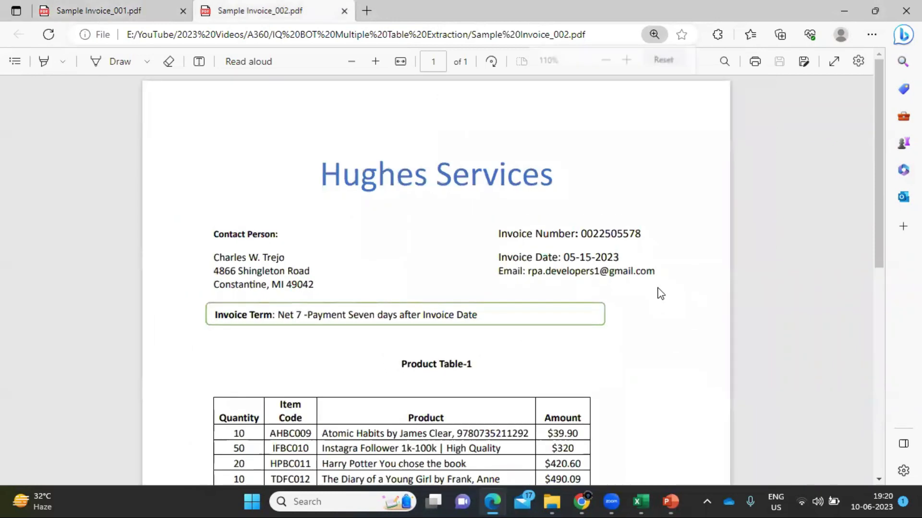
{"action": "key", "text": "ctrl+plus"}
{"action": "left_click_drag", "start_coordinate": [879, 150], "coordinate": [871, 230]}
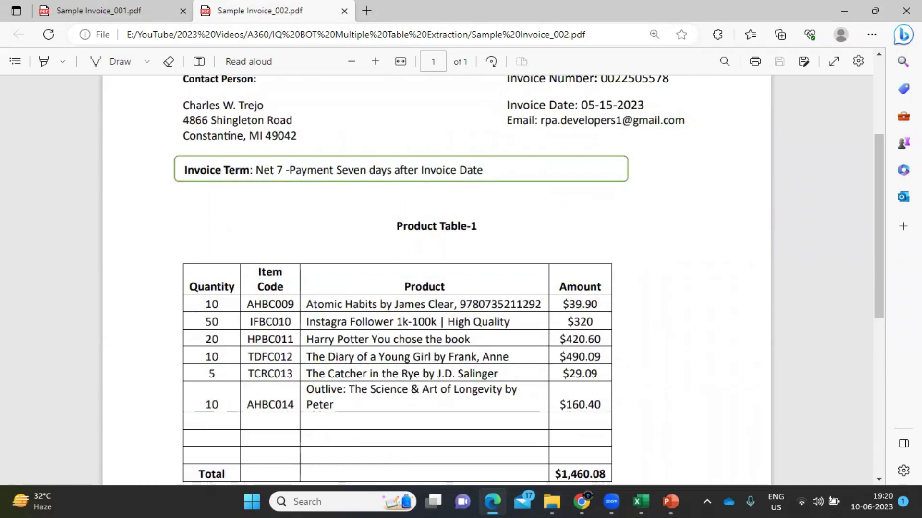
Switch to Book1.xlsx in Excel and go through the form fields from Contact Person to Invoice Term
{"action": "left_click", "coordinate": [641, 502]}
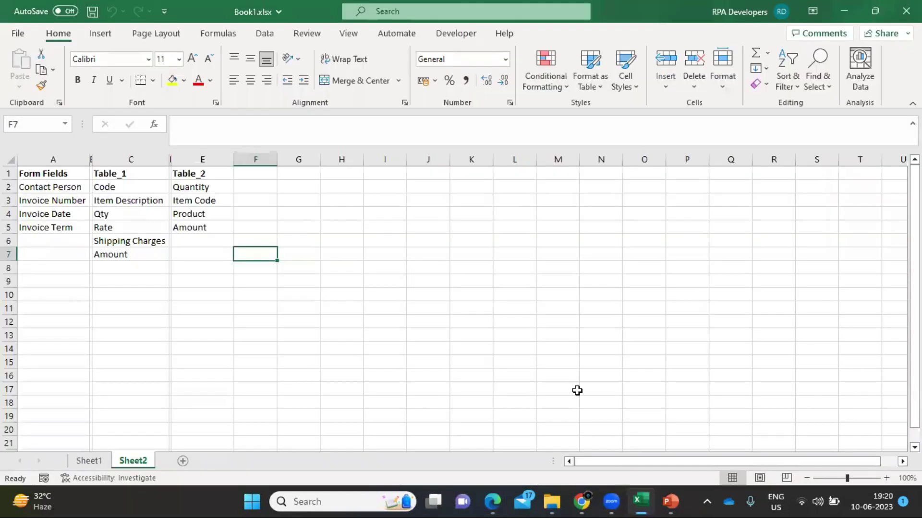
{"action": "left_click", "coordinate": [63, 188]}
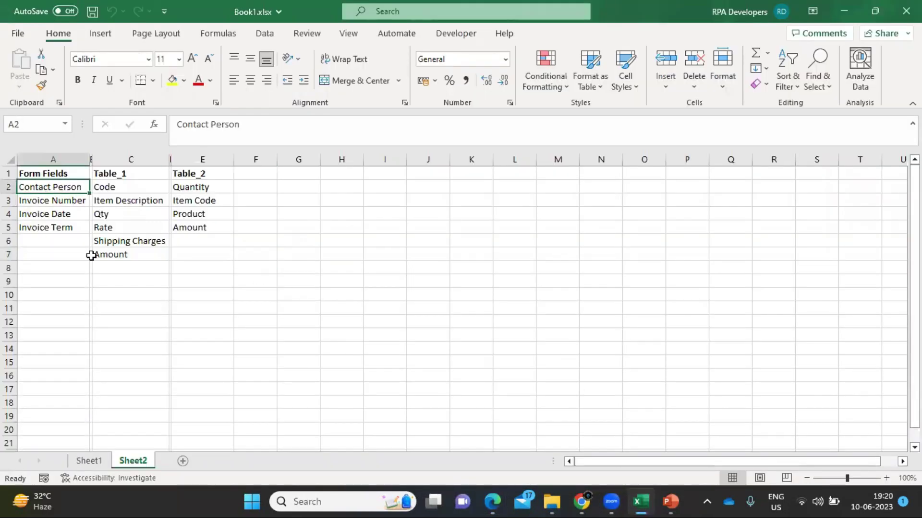
{"action": "key", "text": "Down"}
{"action": "key", "text": "Down"}
{"action": "key", "text": "Down"}
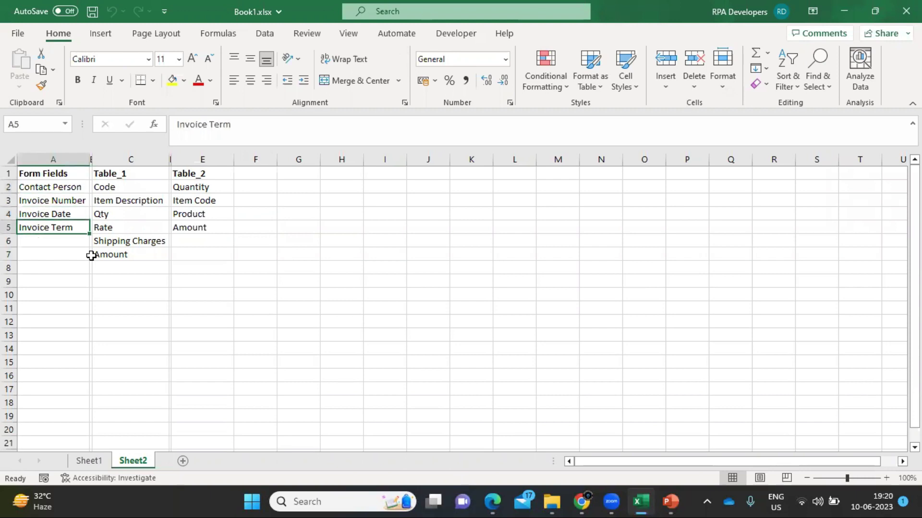
Return to Sample Invoice_002.pdf in Edge and locate the contact person, invoice number, date and term above the product tables
{"action": "key", "text": "alt+Tab"}
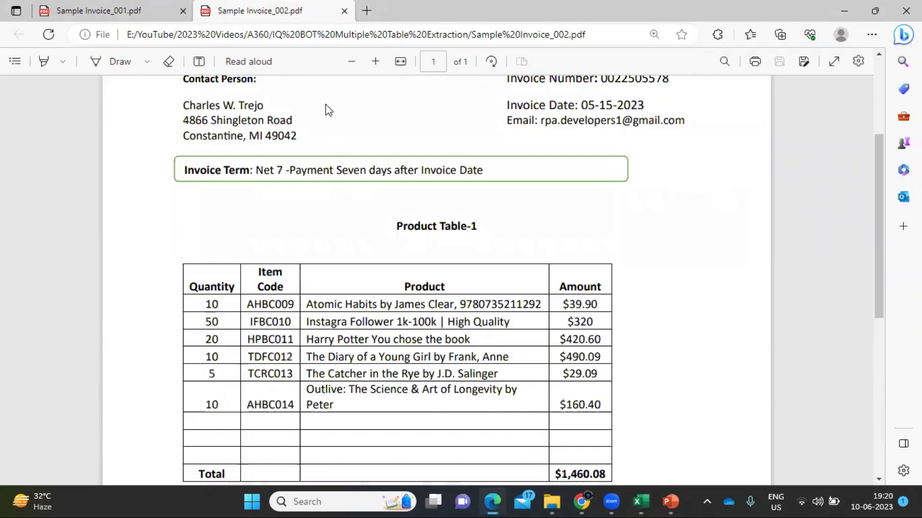
{"action": "scroll", "coordinate": [344, 111], "scroll_direction": "up", "scroll_amount": 2}
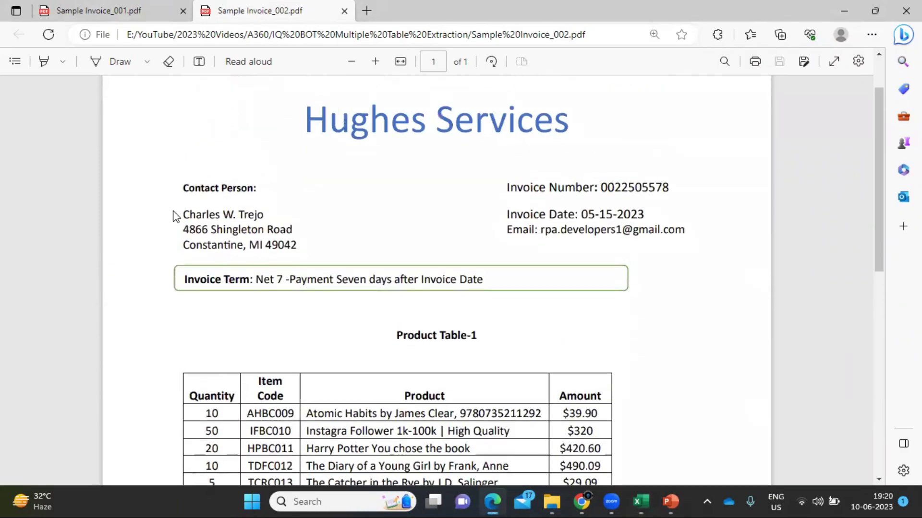
{"action": "left_click_drag", "start_coordinate": [182, 191], "coordinate": [683, 269]}
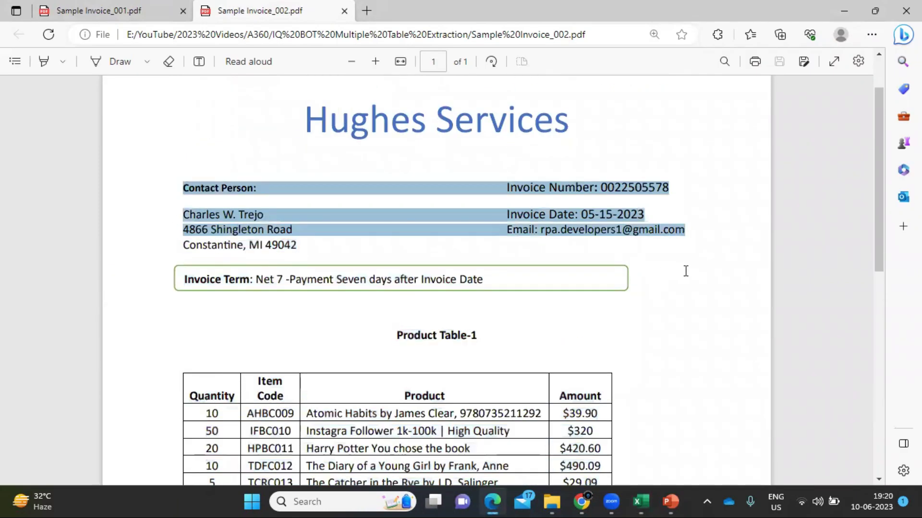
{"action": "left_click", "coordinate": [689, 347]}
{"action": "scroll", "coordinate": [689, 347], "scroll_direction": "down", "scroll_amount": 5}
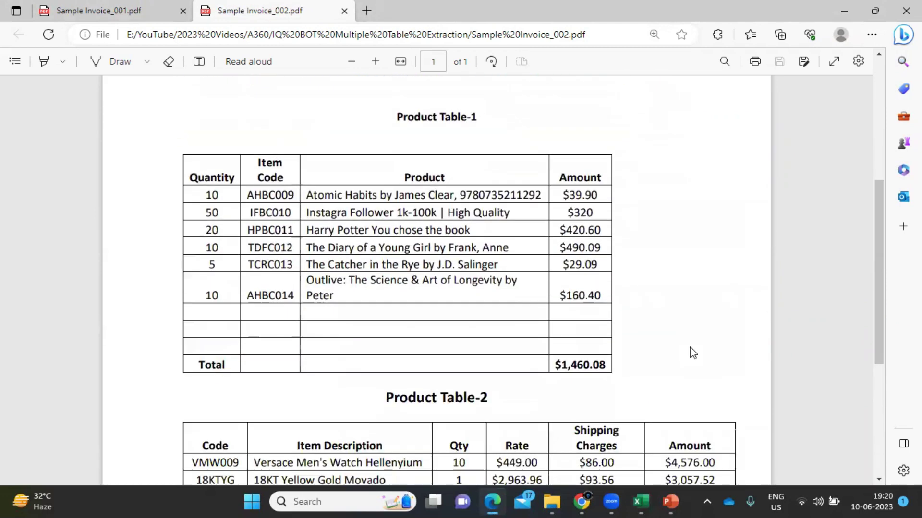
Switch back to the Excel field list and review the column names under Table_1 and Table_2
{"action": "key", "text": "alt+Tab"}
{"action": "left_click", "coordinate": [111, 185]}
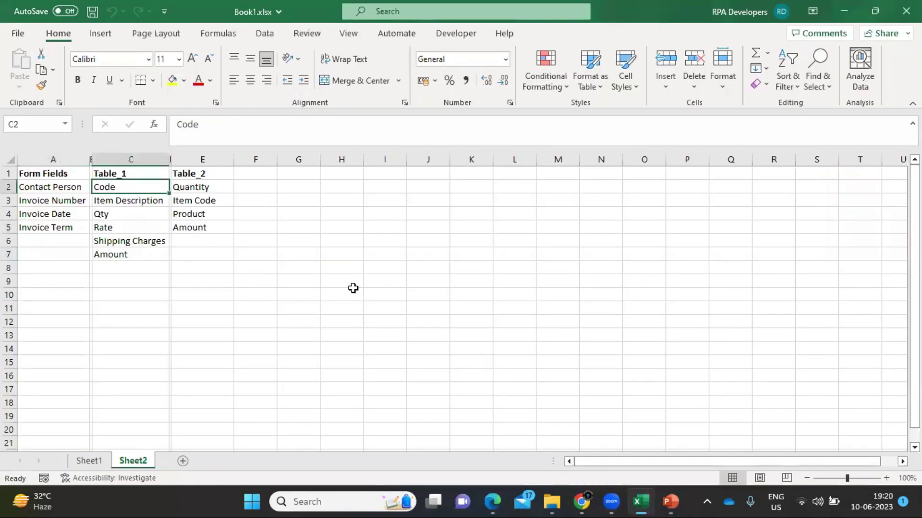
{"action": "key", "text": "shift+Down"}
{"action": "key", "text": "shift+Down"}
{"action": "key", "text": "shift+Down"}
{"action": "key", "text": "shift+Down"}
{"action": "key", "text": "shift+Down"}
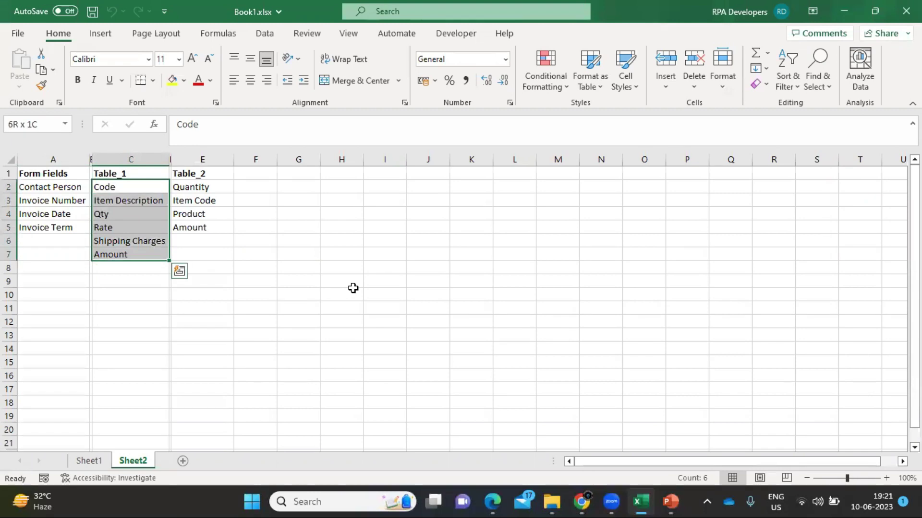
{"action": "key", "text": "Right"}
{"action": "key", "text": "Right"}
Check the columns of Product Table-2 in Sample Invoice_002.pdf in Edge, and close the invoice PDFs
{"action": "key", "text": "alt+Tab"}
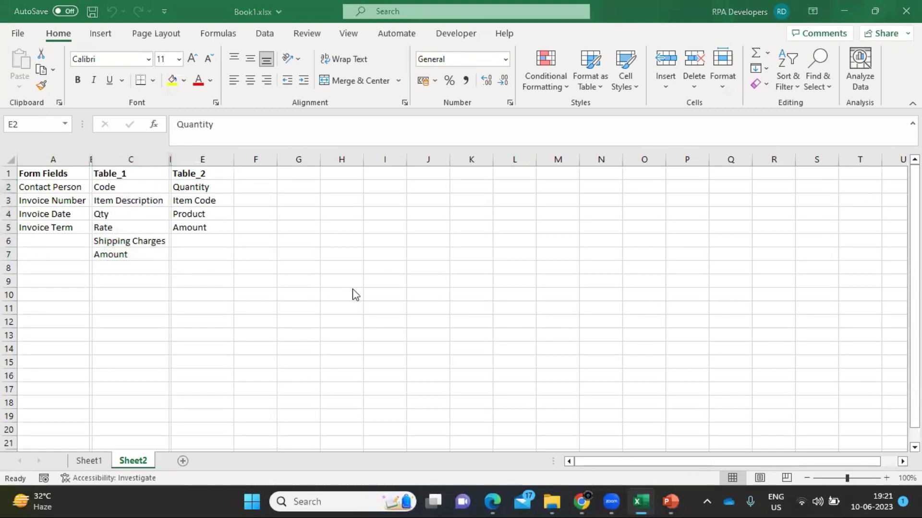
{"action": "scroll", "coordinate": [354, 288], "scroll_direction": "down", "scroll_amount": 3}
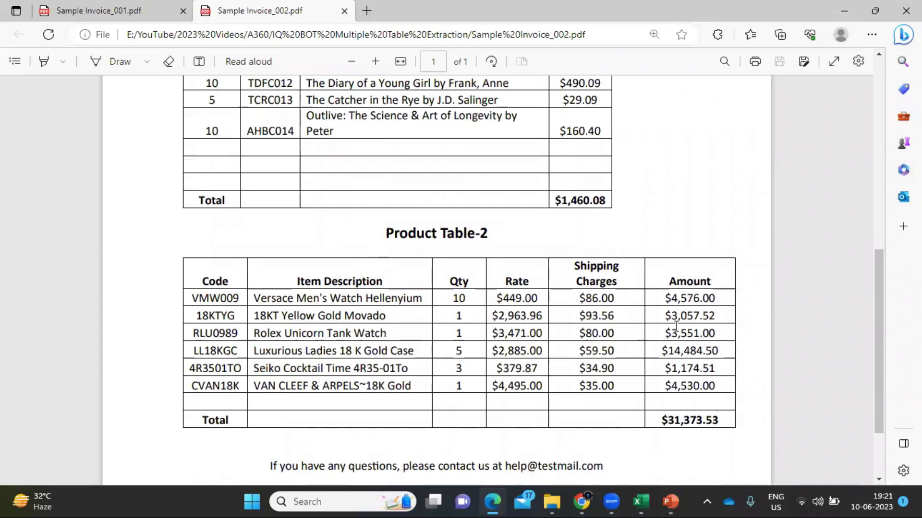
{"action": "left_click", "coordinate": [906, 10]}
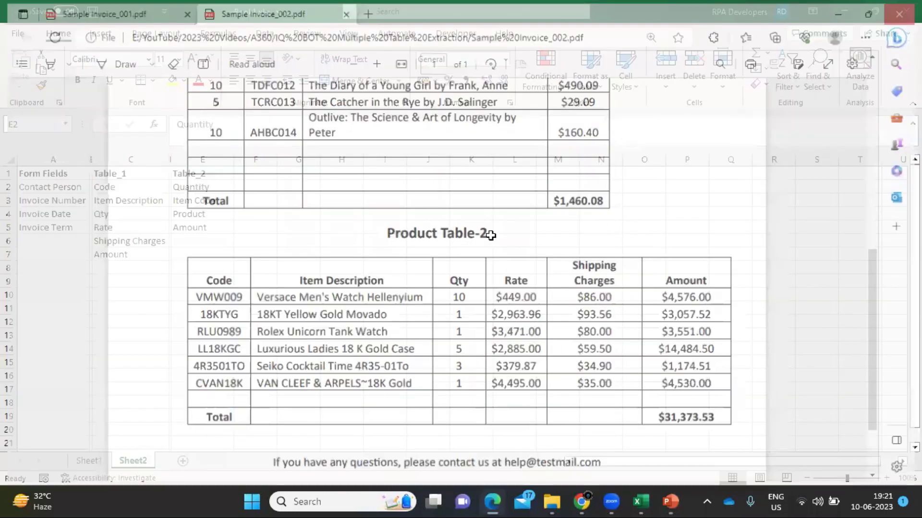
Switch to the Automation Anywhere Control Room in Chrome and open the Learning Instances management page
{"action": "left_click", "coordinate": [581, 502]}
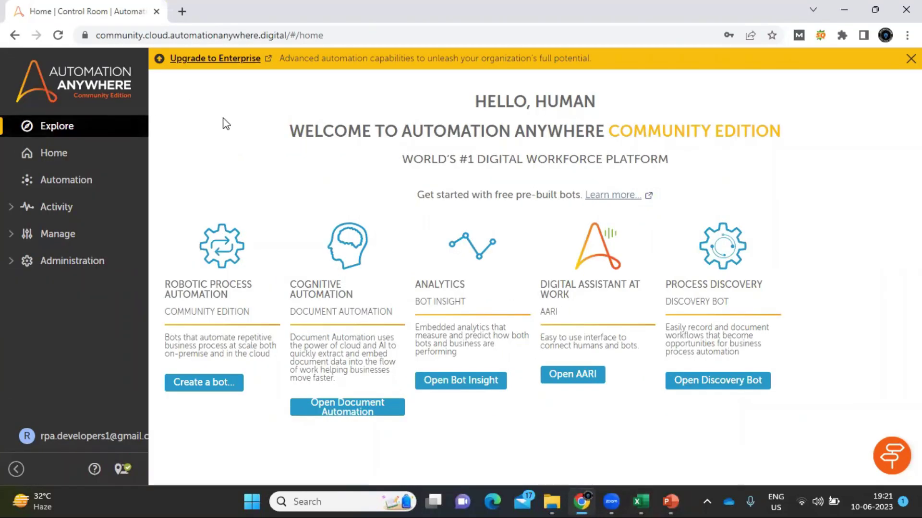
{"action": "triple_click", "coordinate": [534, 101]}
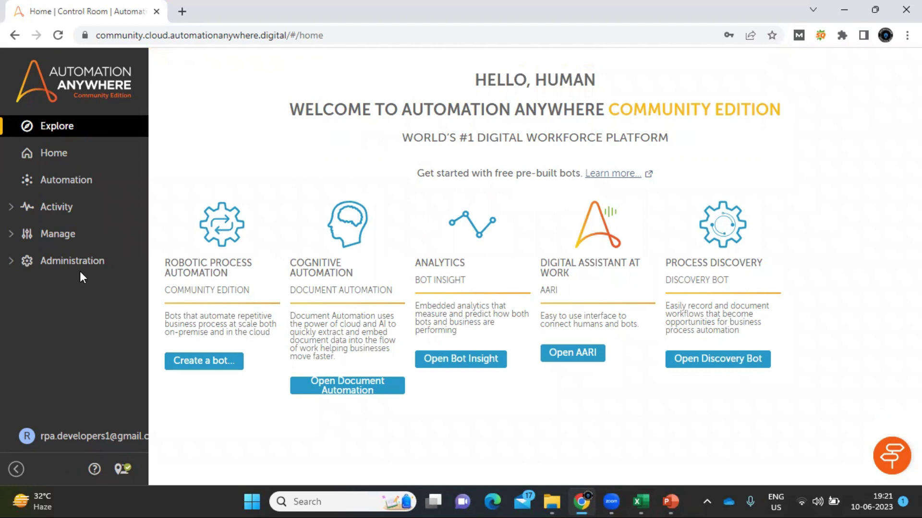
{"action": "left_click", "coordinate": [72, 234]}
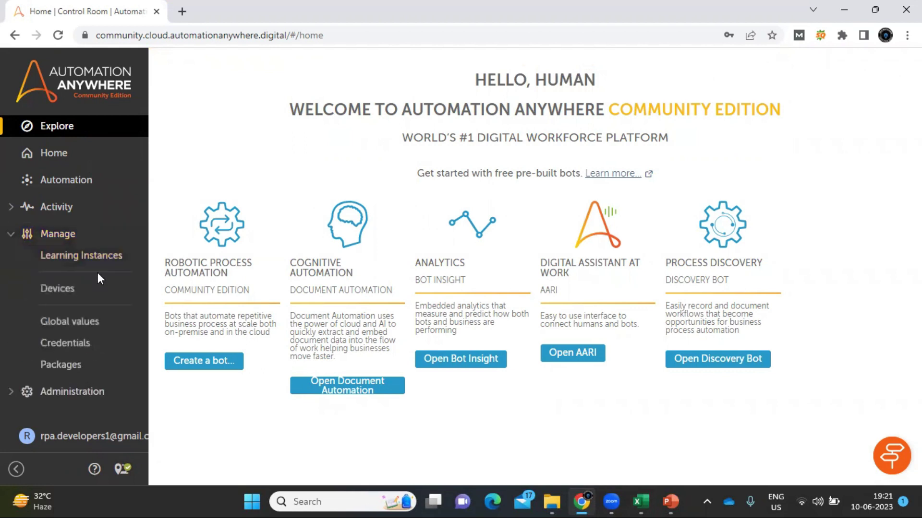
{"action": "left_click", "coordinate": [99, 255]}
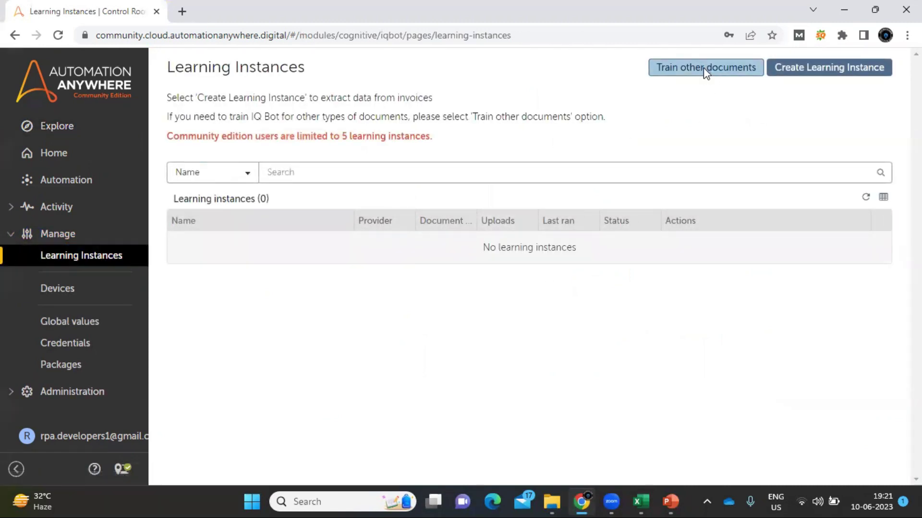
Open the IQ Bot portal for training other documents and start a new learning instance
{"action": "left_click", "coordinate": [704, 67]}
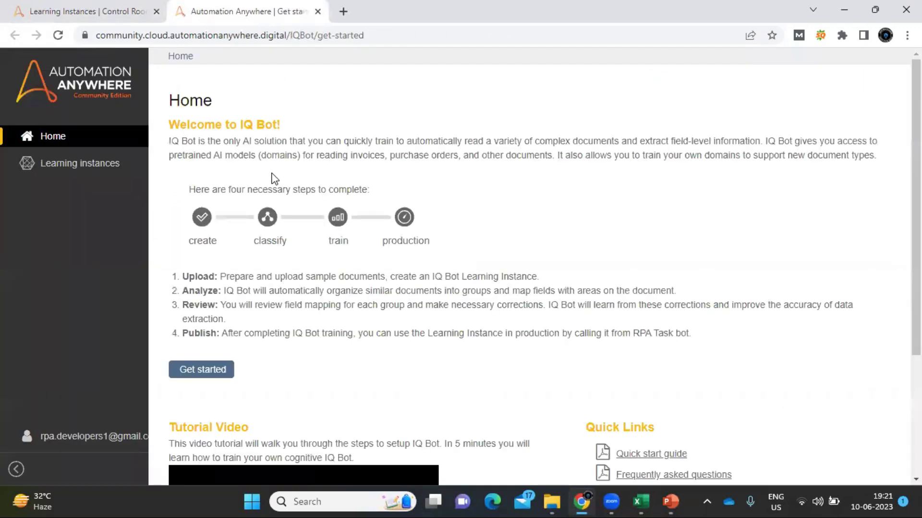
{"action": "left_click", "coordinate": [68, 164]}
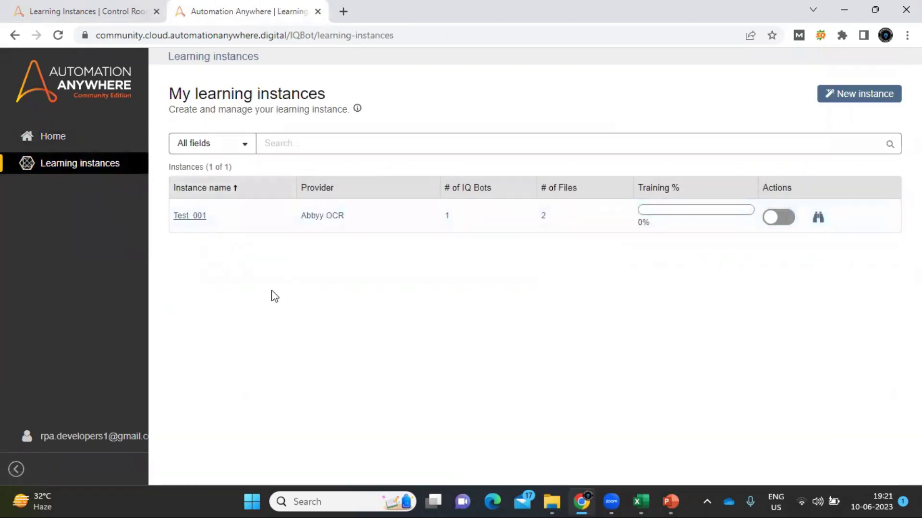
{"action": "left_click", "coordinate": [865, 96]}
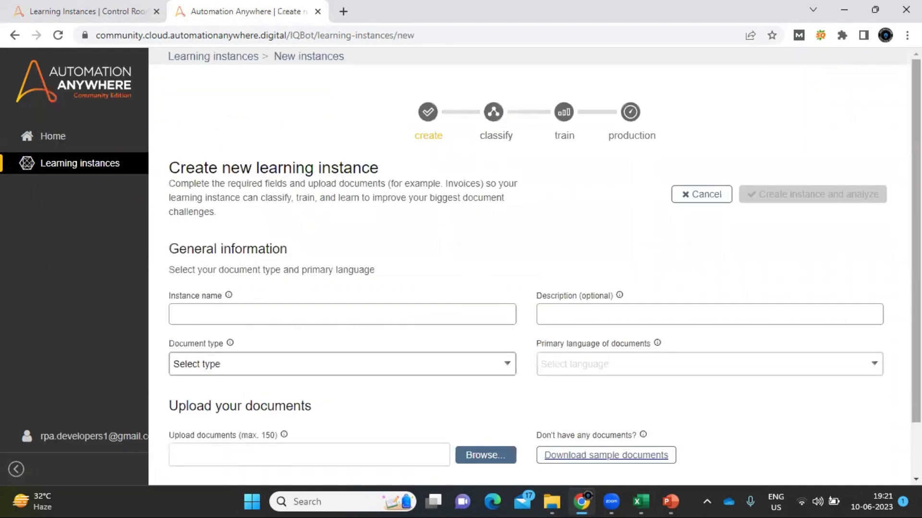
Name the new learning instance MultiTableDataExtraction and set its document type to Other
{"action": "scroll", "coordinate": [867, 100], "scroll_direction": "down", "scroll_amount": 1}
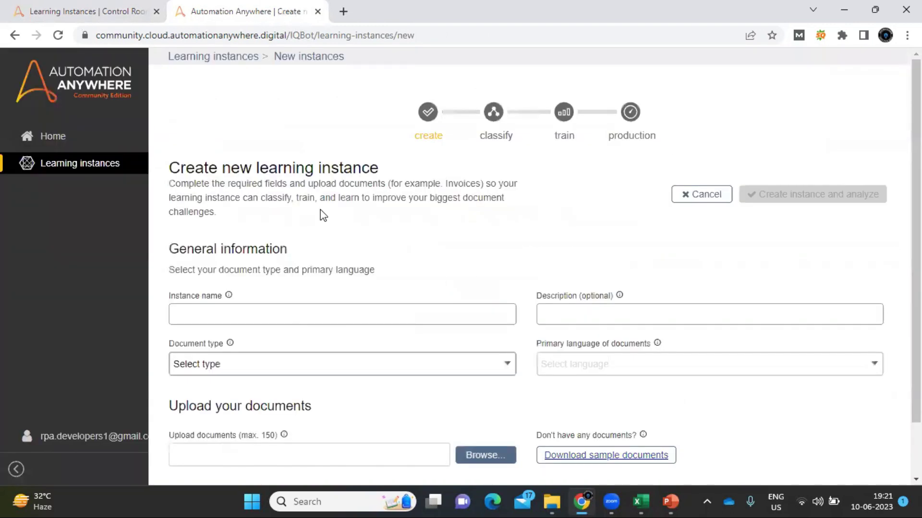
{"action": "scroll", "coordinate": [624, 255], "scroll_direction": "down", "scroll_amount": 1}
{"action": "left_click", "coordinate": [407, 250]}
{"action": "type", "text": "MultiTableDataExtraction"}
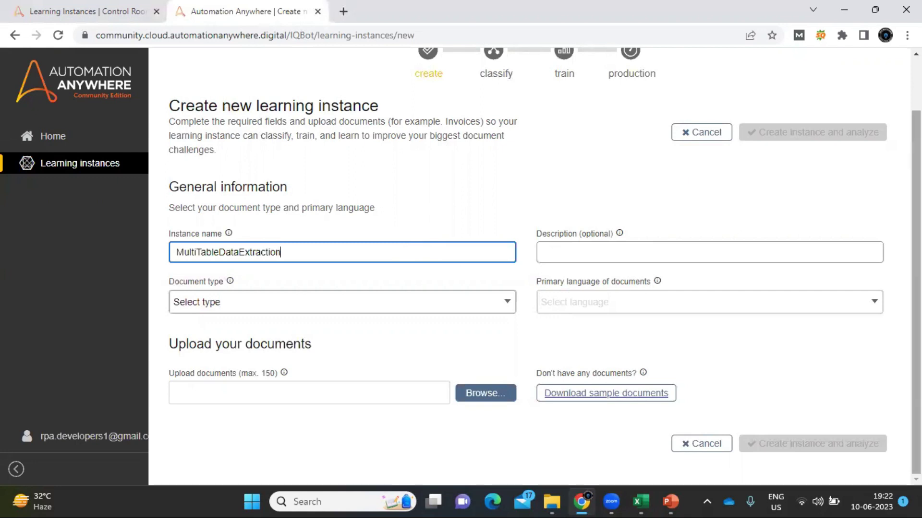
{"action": "left_click", "coordinate": [468, 308]}
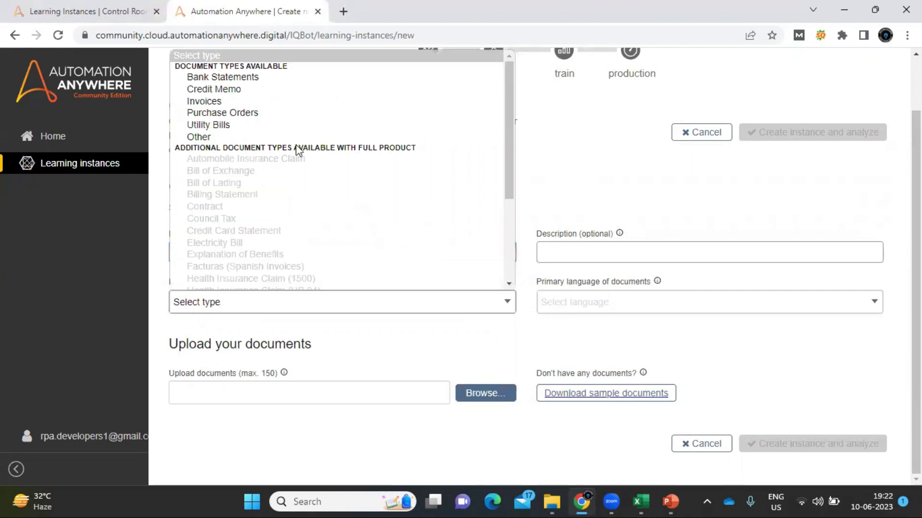
{"action": "left_click", "coordinate": [211, 137]}
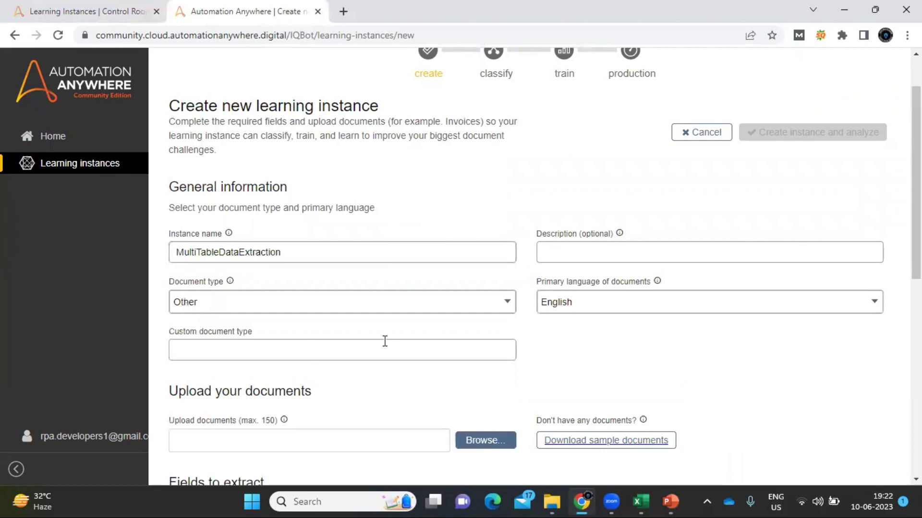
{"action": "scroll", "coordinate": [578, 257], "scroll_direction": "down", "scroll_amount": 3}
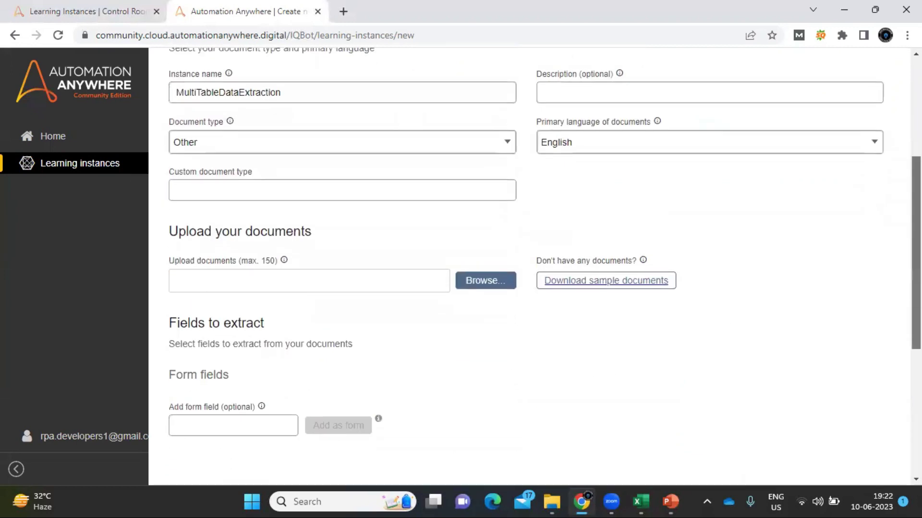
Set the custom document type of the learning instance to Other
{"action": "left_click", "coordinate": [290, 191]}
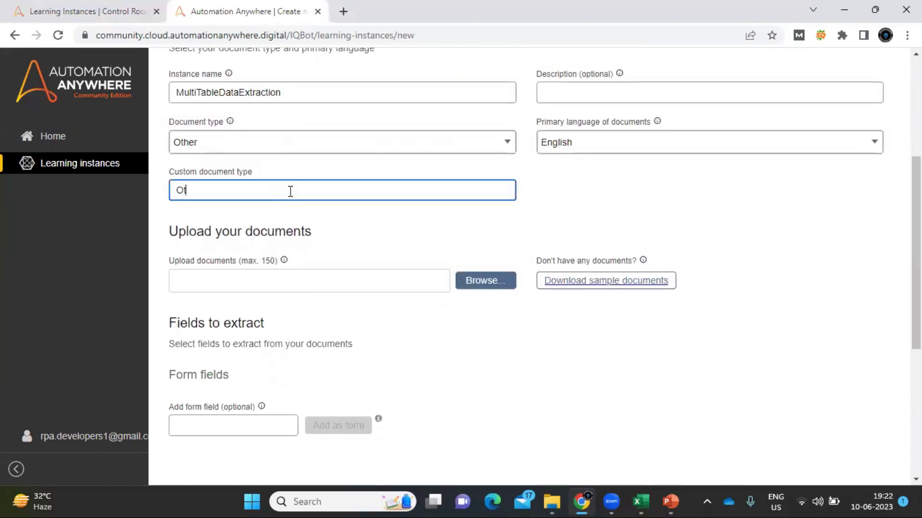
{"action": "left_click", "coordinate": [369, 229]}
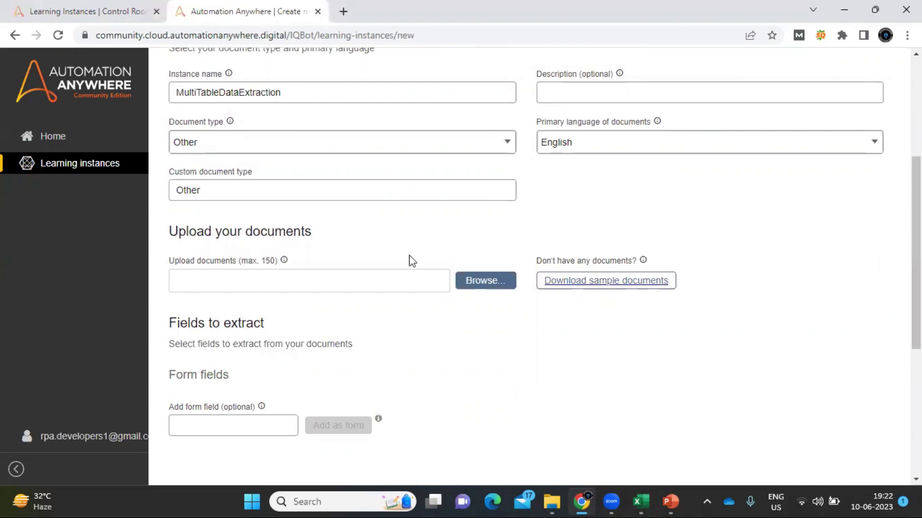
{"action": "scroll", "coordinate": [528, 264], "scroll_direction": "down", "scroll_amount": 3}
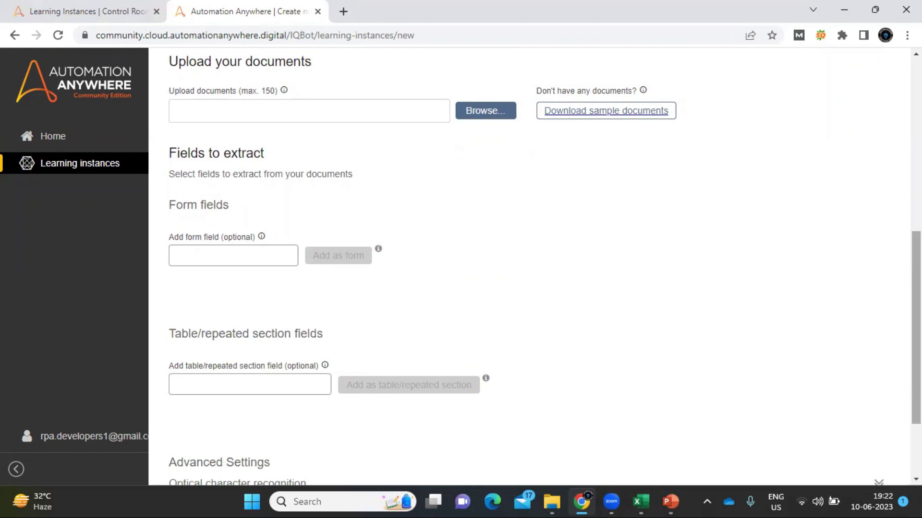
{"action": "scroll", "coordinate": [528, 264], "scroll_direction": "up", "scroll_amount": 3}
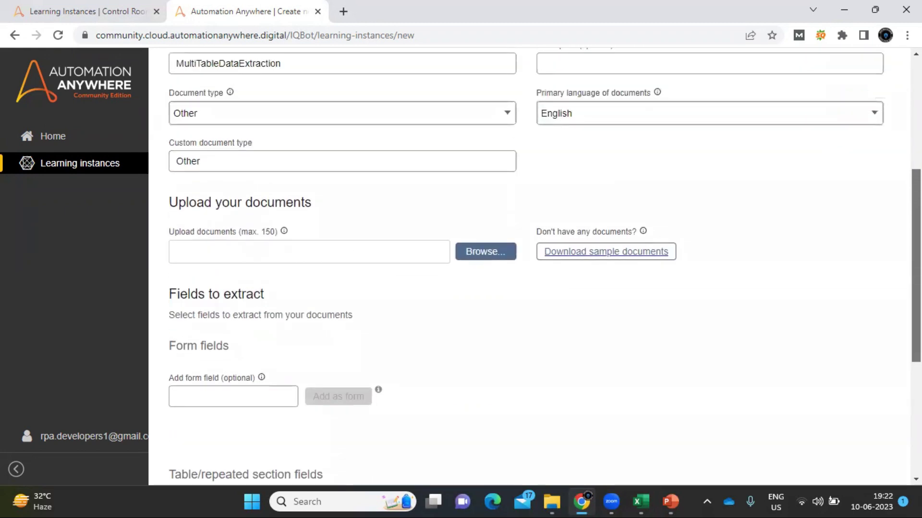
{"action": "scroll", "coordinate": [838, 348], "scroll_direction": "down", "scroll_amount": 3}
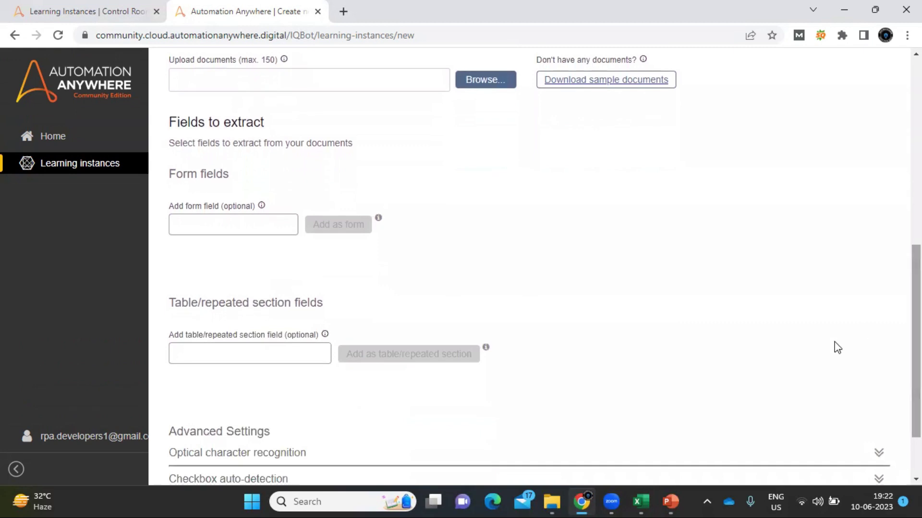
Copy Contact Person from Sheet2 of Book1.xlsx in Excel and add it as a form field of the learning instance in Chrome
{"action": "left_click", "coordinate": [639, 502]}
{"action": "key", "text": "Left"}
{"action": "key", "text": "Left"}
{"action": "key", "text": "ctrl+c"}
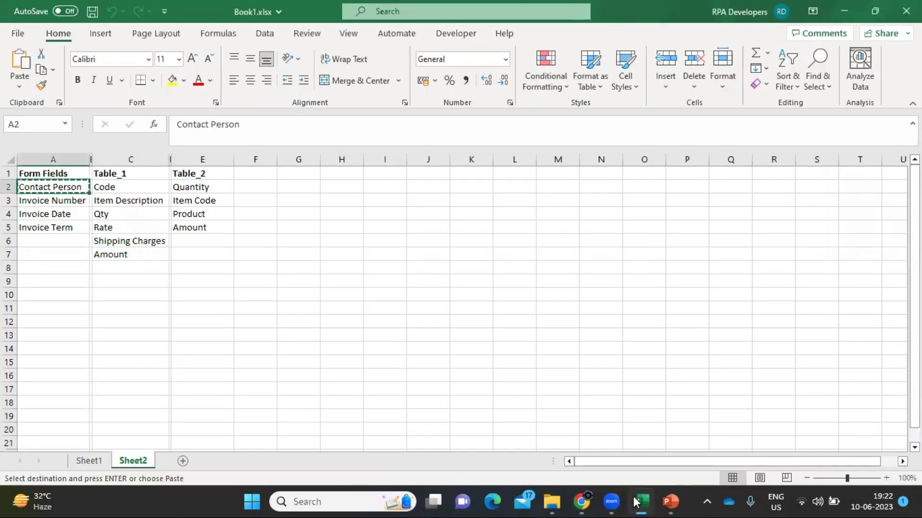
{"action": "left_click", "coordinate": [580, 501]}
{"action": "left_click", "coordinate": [233, 229]}
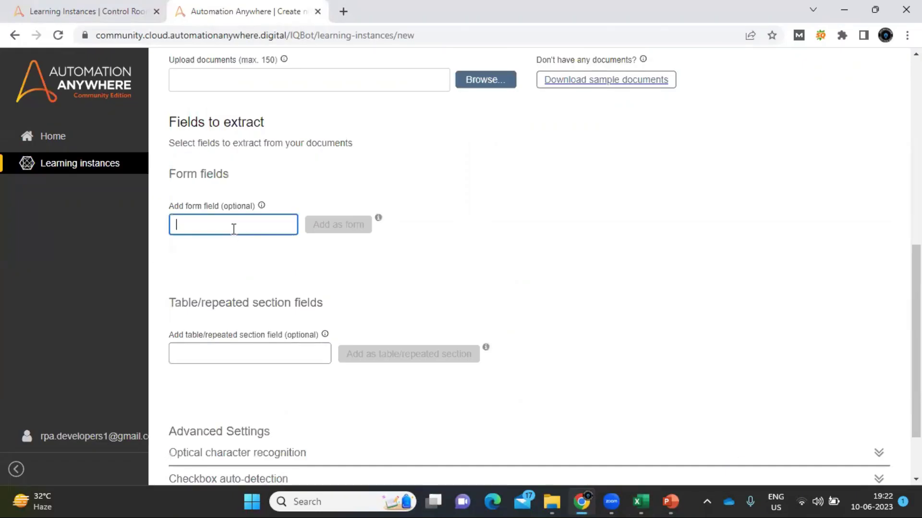
{"action": "key", "text": "ctrl+v"}
{"action": "left_click", "coordinate": [336, 229]}
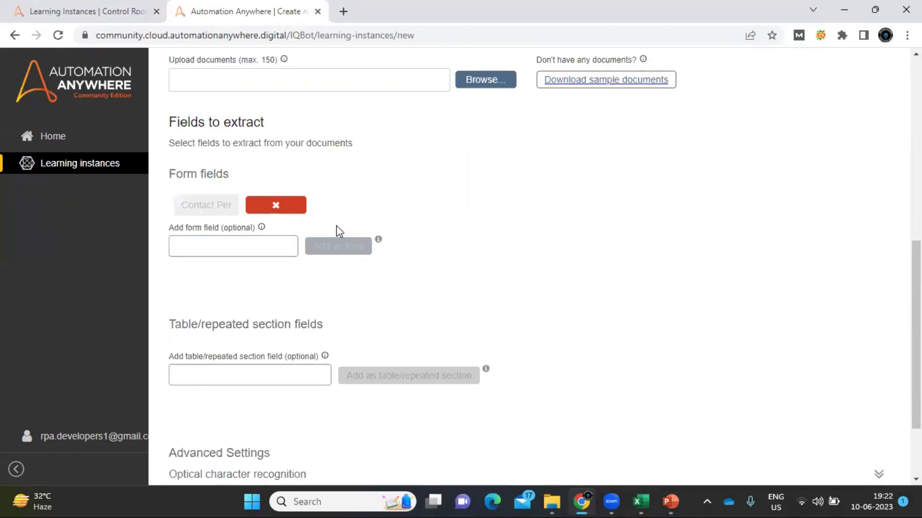
Copy Invoice Number from the Excel field list and add it as a form field in Chrome
{"action": "key", "text": "alt+Tab"}
{"action": "key", "text": "Down"}
{"action": "key", "text": "ctrl+c"}
{"action": "key", "text": "alt+Tab"}
{"action": "key", "text": "ctrl+v"}
{"action": "left_click", "coordinate": [323, 246]}
Copy Invoice Date from the Excel field list and add it as a form field in Chrome
{"action": "key", "text": "alt+Tab"}
{"action": "key", "text": "Down"}
{"action": "key", "text": "ctrl+c"}
{"action": "key", "text": "alt+Tab"}
{"action": "key", "text": "ctrl+v"}
{"action": "left_click", "coordinate": [310, 248]}
Copy Invoice Term from the Excel field list and add it as a form field in Chrome
{"action": "key", "text": "alt+Tab"}
{"action": "key", "text": "Down"}
{"action": "key", "text": "ctrl+c"}
{"action": "key", "text": "alt+Tab"}
{"action": "key", "text": "ctrl+v"}
{"action": "left_click", "coordinate": [340, 248]}
Copy Code from the Table_1 column in Excel and add it as a table/repeated section field in Chrome
{"action": "key", "text": "alt+Tab"}
{"action": "key", "text": "Up"}
{"action": "key", "text": "Up"}
{"action": "key", "text": "Up"}
{"action": "key", "text": "Right"}
{"action": "key", "text": "ctrl+c"}
{"action": "key", "text": "alt+Tab"}
{"action": "left_click", "coordinate": [243, 379]}
{"action": "key", "text": "ctrl+v"}
{"action": "left_click", "coordinate": [400, 388]}
Copy Item Description from the Table_1 column in Excel and add it as a table/repeated section field in Chrome
{"action": "key", "text": "alt+Tab"}
{"action": "key", "text": "Down"}
{"action": "key", "text": "ctrl+c"}
{"action": "key", "text": "alt+Tab"}
{"action": "key", "text": "ctrl+v"}
{"action": "left_click", "coordinate": [383, 401]}
Copy Qty from the Table_1 column in Excel and add it as a table/repeated section field in Chrome
{"action": "key", "text": "alt+Tab"}
{"action": "key", "text": "Down"}
{"action": "key", "text": "ctrl+c"}
{"action": "key", "text": "alt+Tab"}
{"action": "key", "text": "ctrl+v"}
{"action": "left_click", "coordinate": [372, 398]}
Copy Rate from the Table_1 column in Excel and add it as a table/repeated section field in Chrome
{"action": "key", "text": "alt+Tab"}
{"action": "key", "text": "Down"}
{"action": "key", "text": "ctrl+c"}
{"action": "key", "text": "alt+Tab"}
{"action": "key", "text": "ctrl+v"}
{"action": "left_click", "coordinate": [372, 408]}
Copy Shipping Charges from the Table_1 column in Excel and add it as a table/repeated section field in Chrome
{"action": "key", "text": "alt+Tab"}
{"action": "key", "text": "Down"}
{"action": "key", "text": "ctrl+c"}
{"action": "key", "text": "alt+Tab"}
{"action": "key", "text": "ctrl+v"}
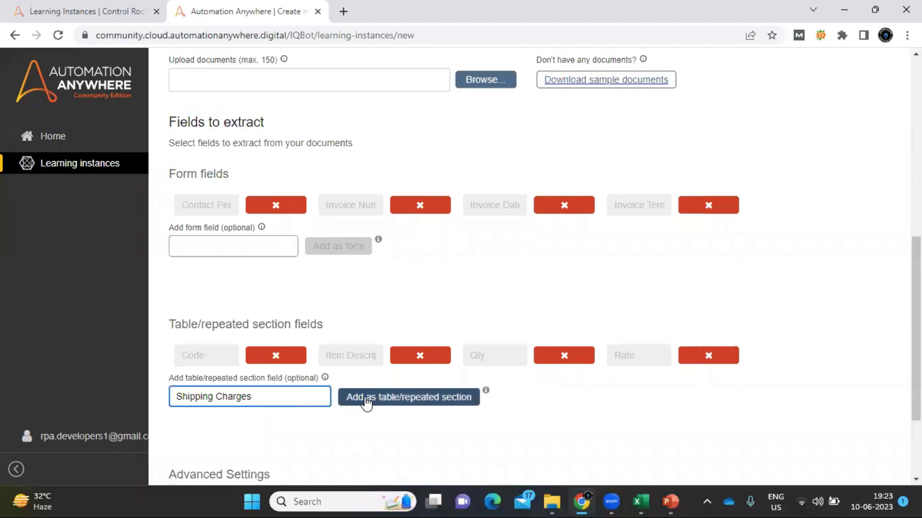
{"action": "left_click", "coordinate": [366, 401]}
{"action": "key", "text": "alt+Tab"}
{"action": "key", "text": "Down"}
{"action": "key", "text": "ctrl+c"}
{"action": "key", "text": "alt+Tab"}
{"action": "key", "text": "alt+Tab"}
{"action": "key", "text": "Escape"}
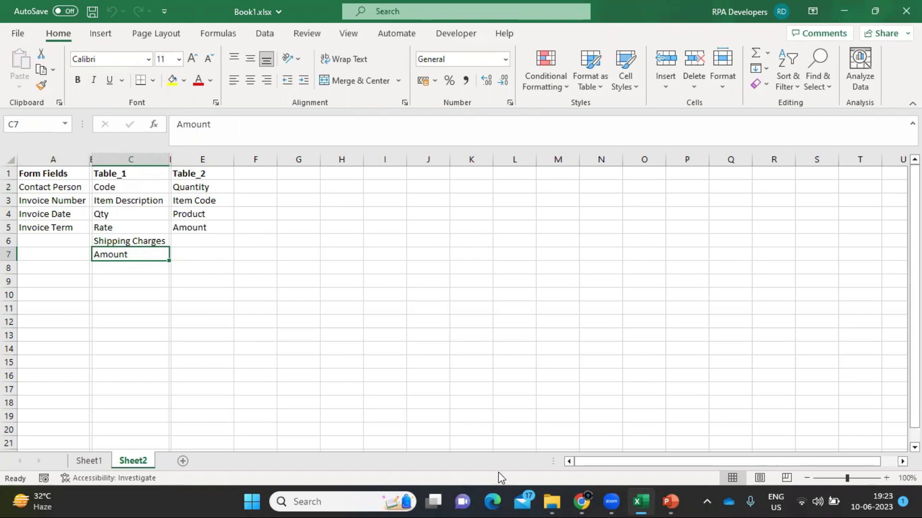
Open Sample Invoice_001.pdf in Edge, compare the Amount columns of Product Table-1 and Product Table-2, and return to the Excel field list
{"action": "left_click", "coordinate": [551, 501]}
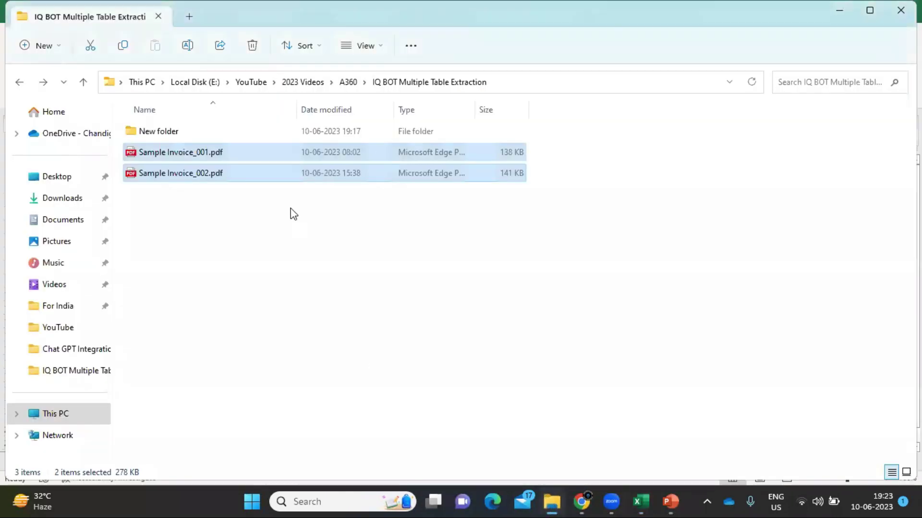
{"action": "double_click", "coordinate": [175, 152]}
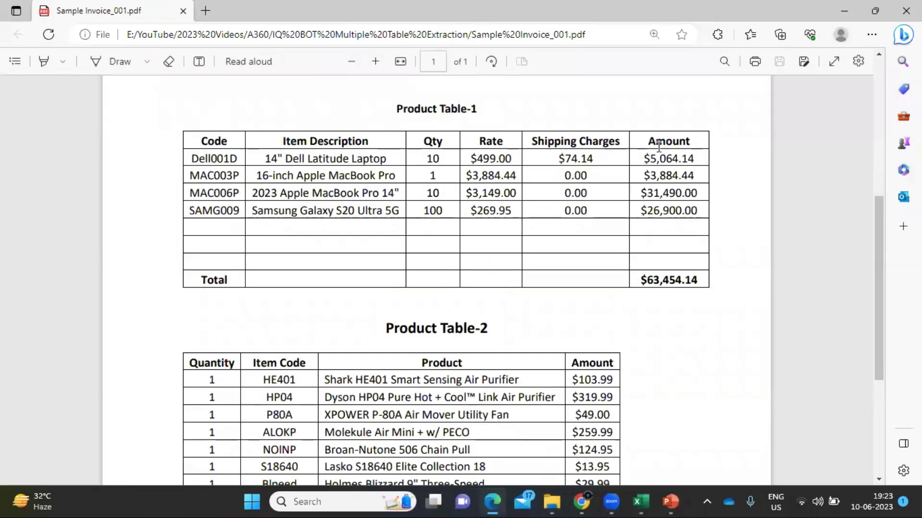
{"action": "double_click", "coordinate": [651, 143]}
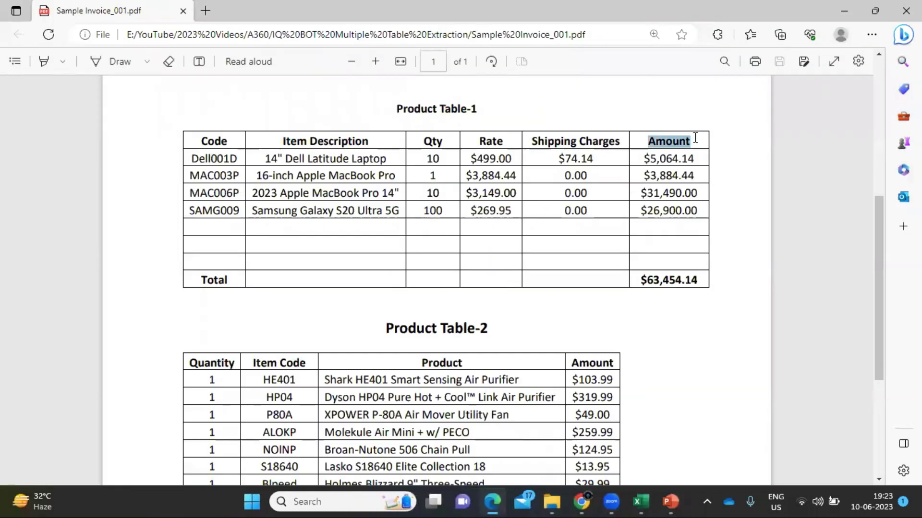
{"action": "double_click", "coordinate": [587, 364]}
{"action": "left_click", "coordinate": [722, 360]}
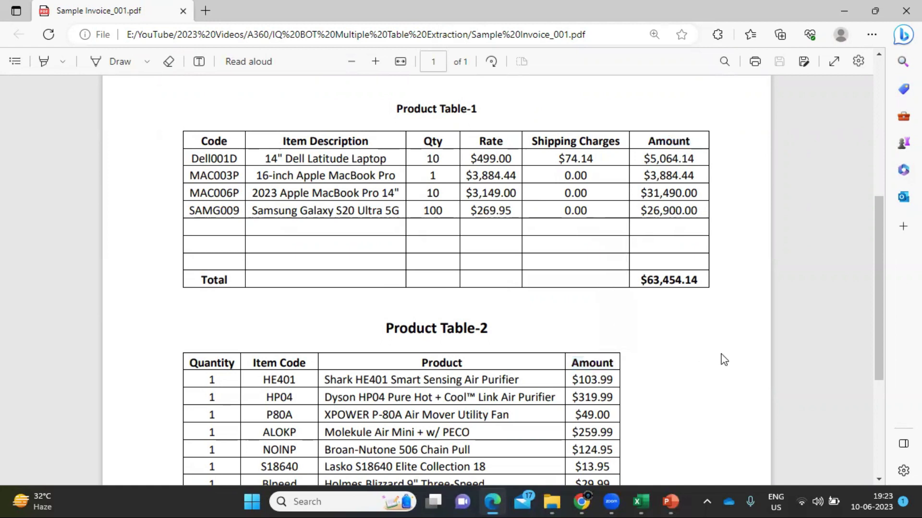
{"action": "key", "text": "alt+Tab"}
{"action": "key", "text": "alt+Tab"}
{"action": "key", "text": "alt+Tab"}
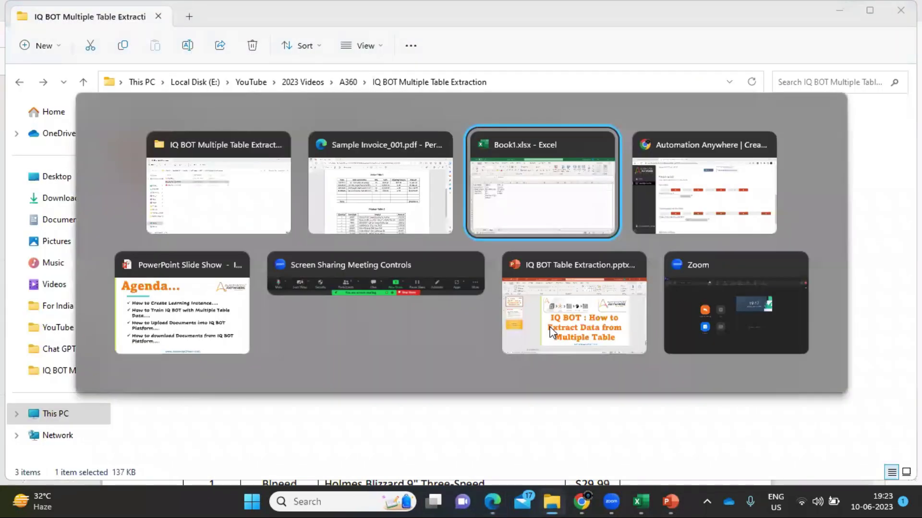
{"action": "key", "text": "alt+Tab"}
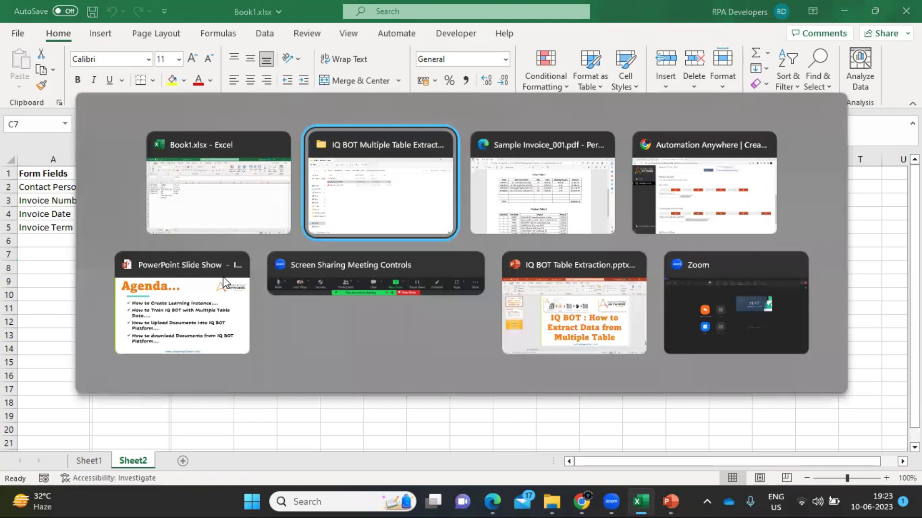
{"action": "key", "text": "alt+Tab"}
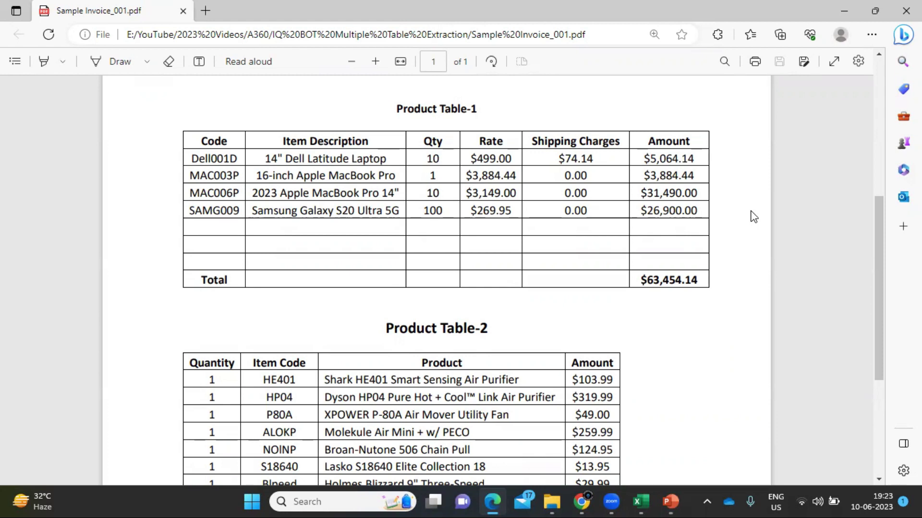
{"action": "key", "text": "alt+Tab"}
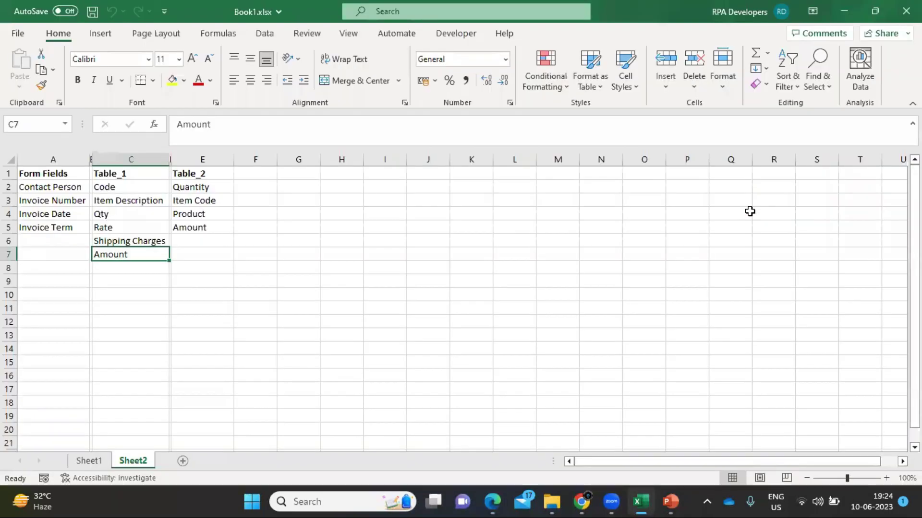
Copy Amount from the Table_1 column in Excel and add it in Chrome as a table/repeated section field named AmountTbl1
{"action": "left_click", "coordinate": [230, 126]}
{"action": "key", "text": "Escape"}
{"action": "key", "text": "ctrl+c"}
{"action": "key", "text": "alt+Tab"}
{"action": "key", "text": "alt+Tab"}
{"action": "key", "text": "alt+Tab"}
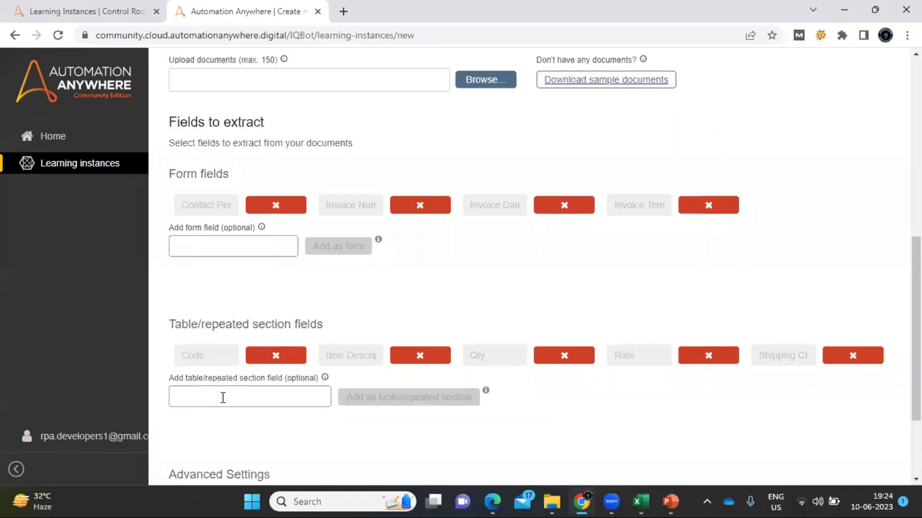
{"action": "left_click", "coordinate": [222, 397]}
{"action": "key", "text": "ctrl+v"}
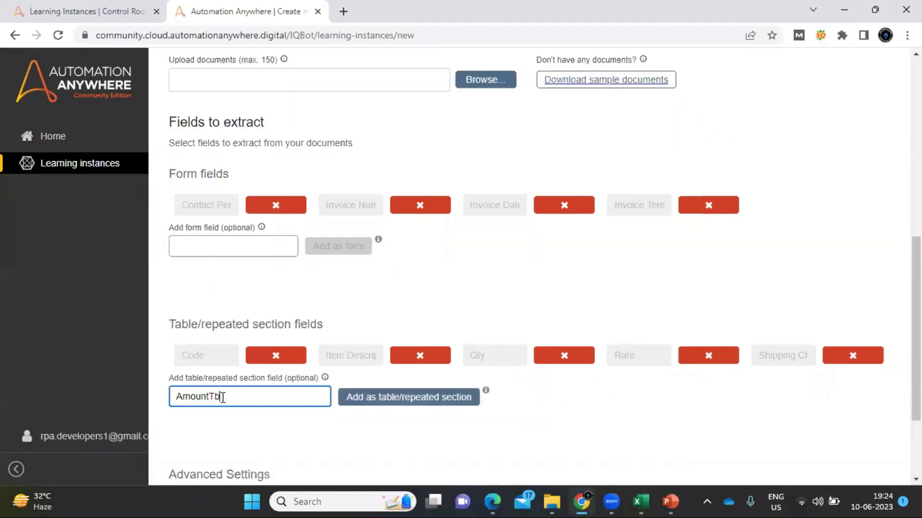
{"action": "type", "text": "Tbl1"}
{"action": "left_click", "coordinate": [406, 398]}
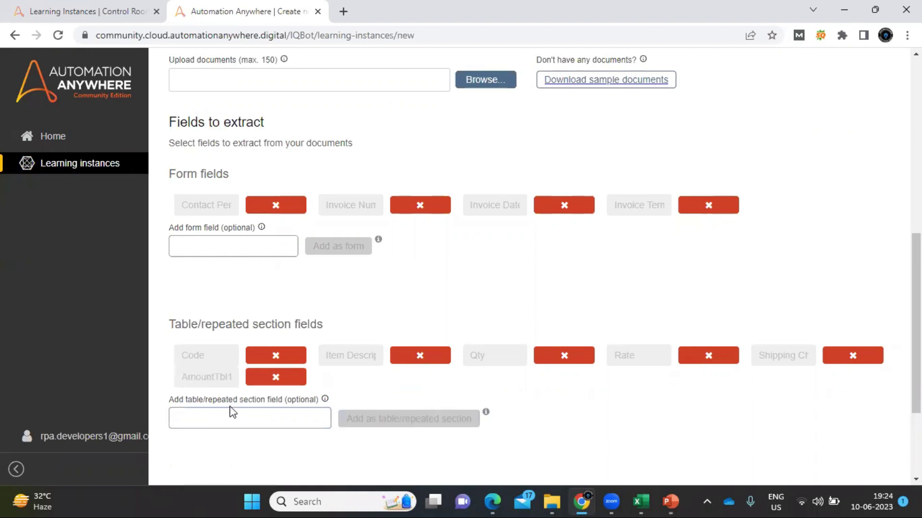
Copy Quantity from the Table_2 column in Excel and add it as a table/repeated section field in Chrome
{"action": "key", "text": "alt+Tab"}
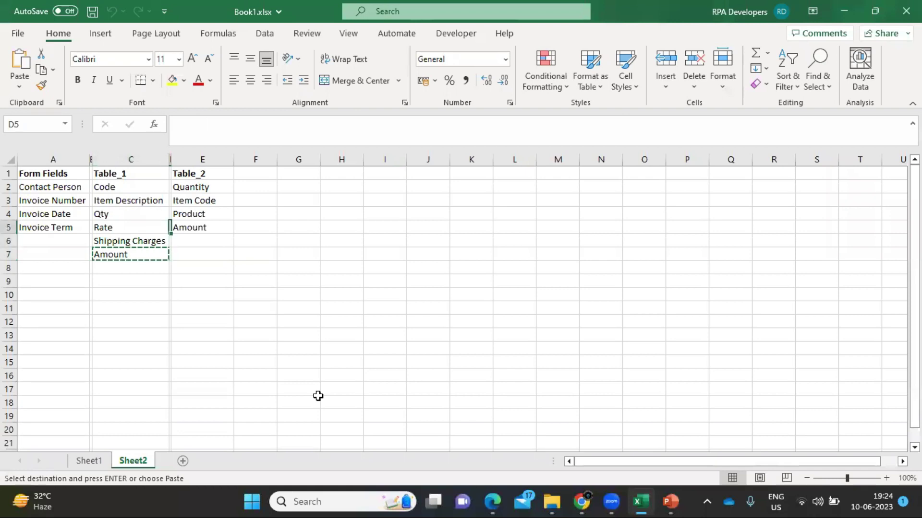
{"action": "key", "text": "Up"}
{"action": "key", "text": "Up"}
{"action": "key", "text": "Right"}
{"action": "key", "text": "Up"}
{"action": "key", "text": "ctrl+c"}
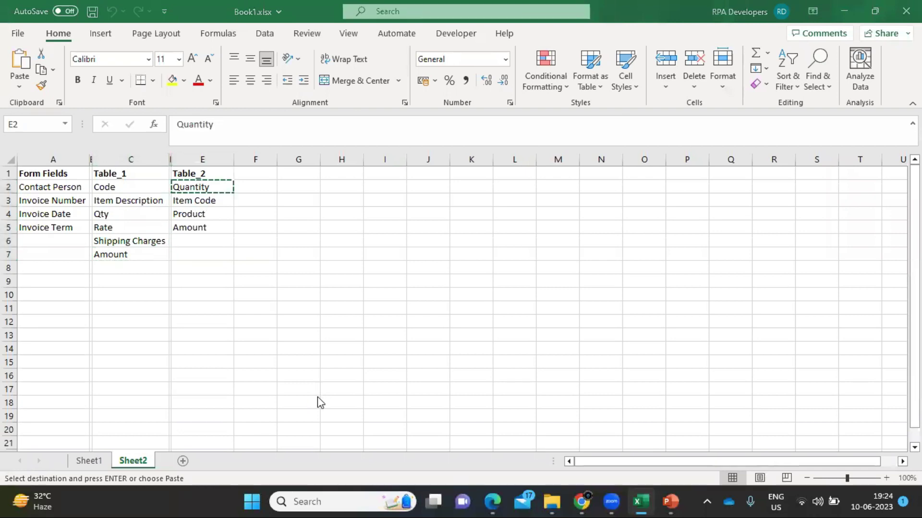
{"action": "key", "text": "alt+Tab"}
{"action": "left_click", "coordinate": [262, 418]}
{"action": "key", "text": "ctrl+v"}
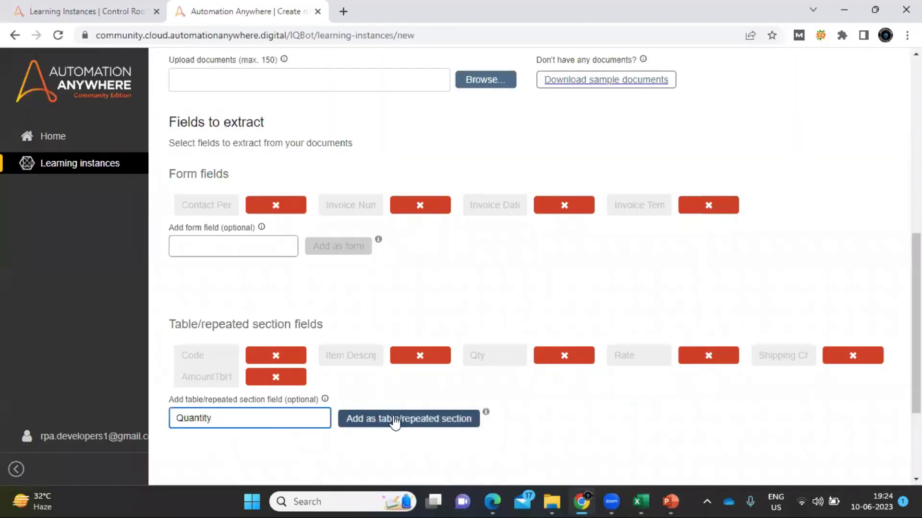
{"action": "left_click", "coordinate": [394, 420]}
Copy Item Code from the Table_2 column in Excel and add it as a table/repeated section field in Chrome
{"action": "key", "text": "alt+Tab"}
{"action": "key", "text": "Down"}
{"action": "key", "text": "ctrl+c"}
{"action": "key", "text": "alt+Tab"}
{"action": "left_click", "coordinate": [241, 425]}
{"action": "key", "text": "ctrl+v"}
{"action": "left_click", "coordinate": [362, 425]}
Copy Product from the Table_2 column in Excel and add it as a table/repeated section field in Chrome
{"action": "key", "text": "alt+Tab"}
{"action": "key", "text": "Down"}
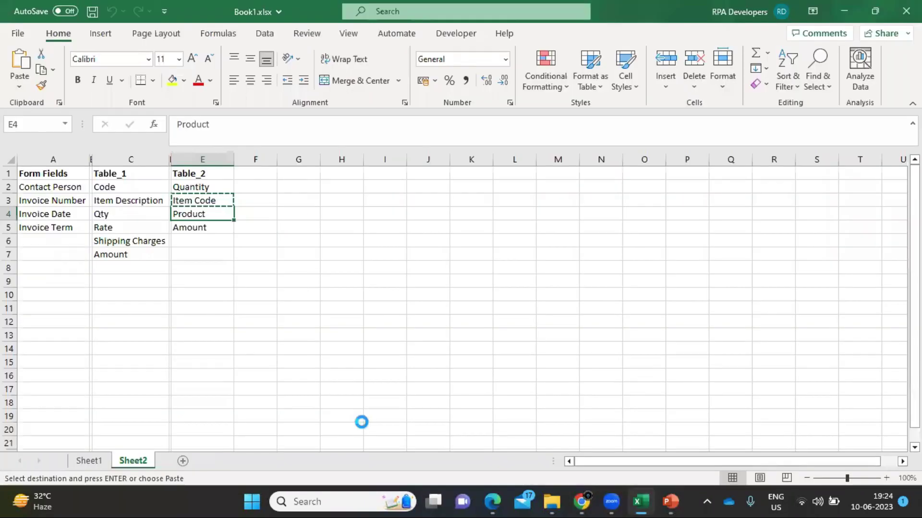
{"action": "key", "text": "ctrl+c"}
{"action": "key", "text": "alt+Tab"}
{"action": "left_click", "coordinate": [309, 426]}
{"action": "key", "text": "ctrl+v"}
{"action": "left_click", "coordinate": [395, 418]}
Copy Amount from the Table_2 column in Excel and add it in Chrome as a table/repeated section field named AmountTbl2
{"action": "key", "text": "alt+Tab"}
{"action": "key", "text": "Down"}
{"action": "key", "text": "ctrl+c"}
{"action": "key", "text": "alt+Tab"}
{"action": "left_click", "coordinate": [275, 425]}
{"action": "key", "text": "ctrl+v"}
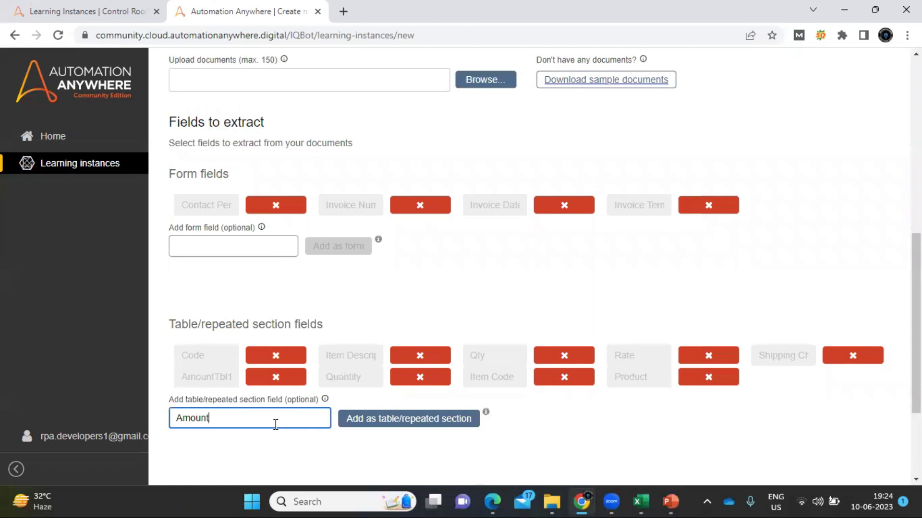
{"action": "left_click", "coordinate": [430, 425]}
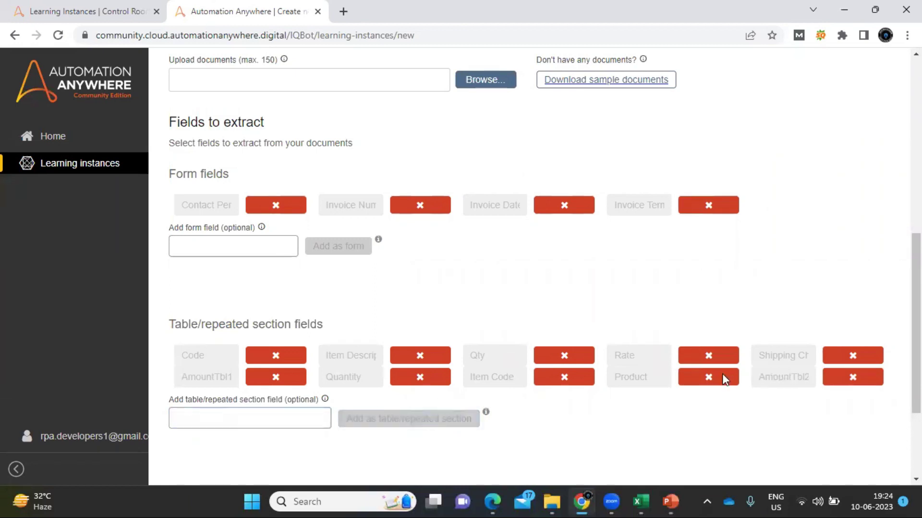
Review the advanced settings for optical character recognition and checkbox auto-detection
{"action": "scroll", "coordinate": [724, 379], "scroll_direction": "down", "scroll_amount": 3}
{"action": "left_click", "coordinate": [778, 374]}
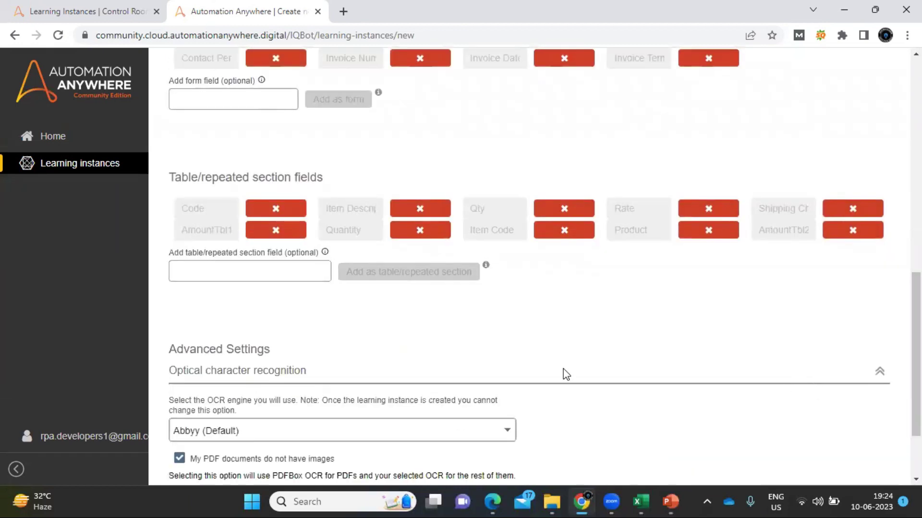
{"action": "scroll", "coordinate": [498, 424], "scroll_direction": "down", "scroll_amount": 2}
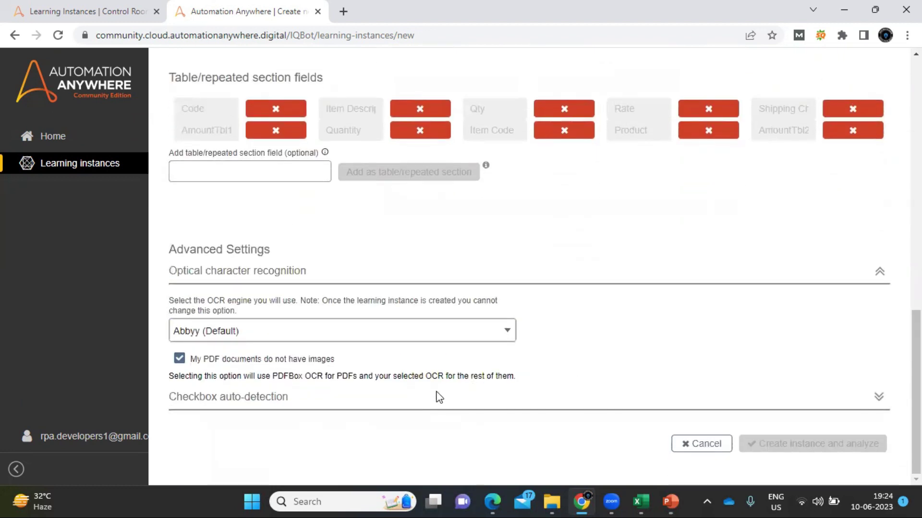
{"action": "left_click", "coordinate": [412, 401]}
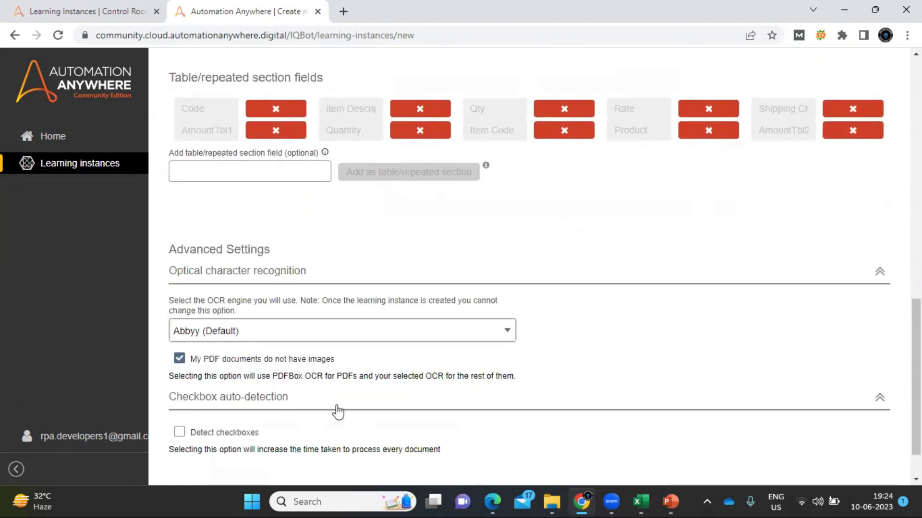
{"action": "left_click", "coordinate": [423, 404]}
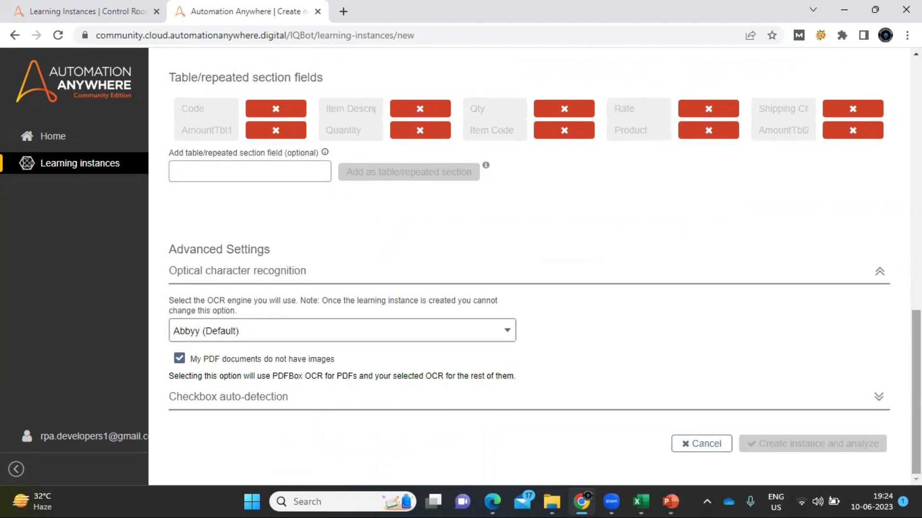
Switch to File Explorer and copy the path of the IQ BOT Multiple Table Extraction folder holding the sample invoices
{"action": "scroll", "coordinate": [528, 288], "scroll_direction": "up", "scroll_amount": 8}
{"action": "scroll", "coordinate": [667, 254], "scroll_direction": "up", "scroll_amount": 1}
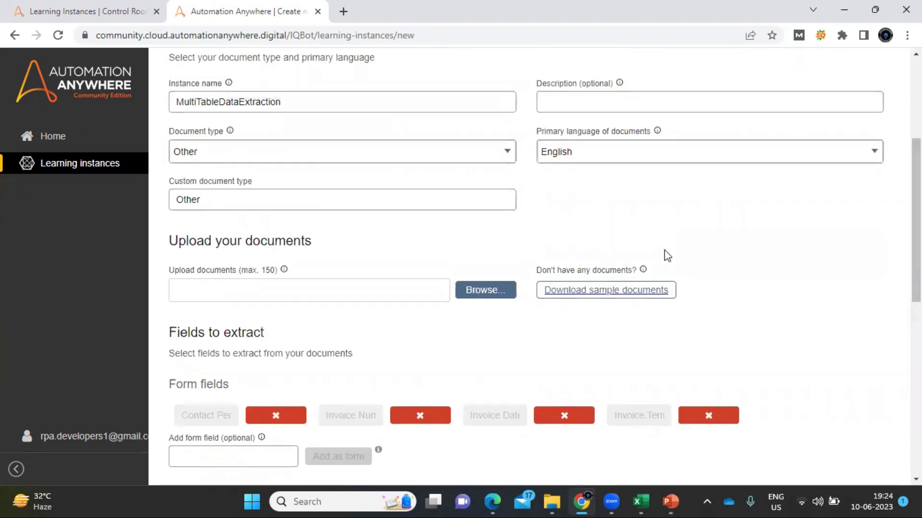
{"action": "left_click", "coordinate": [553, 501]}
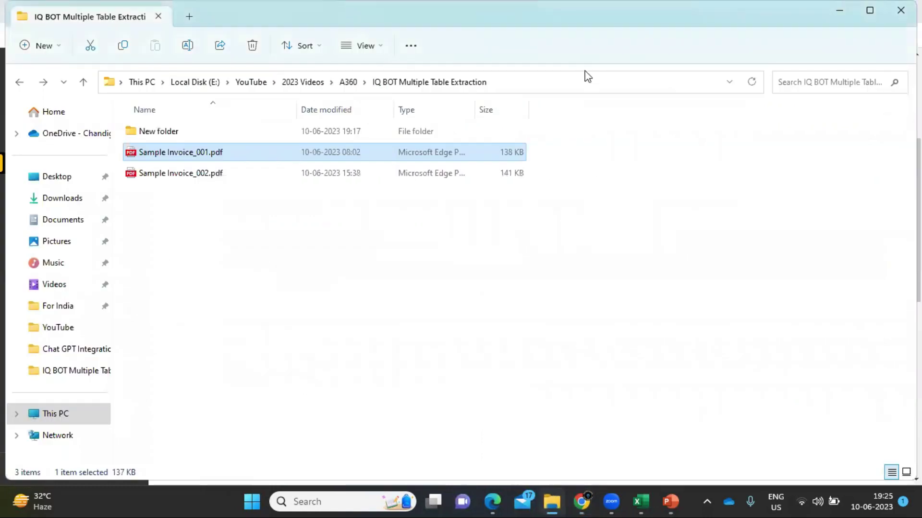
{"action": "left_click", "coordinate": [563, 91]}
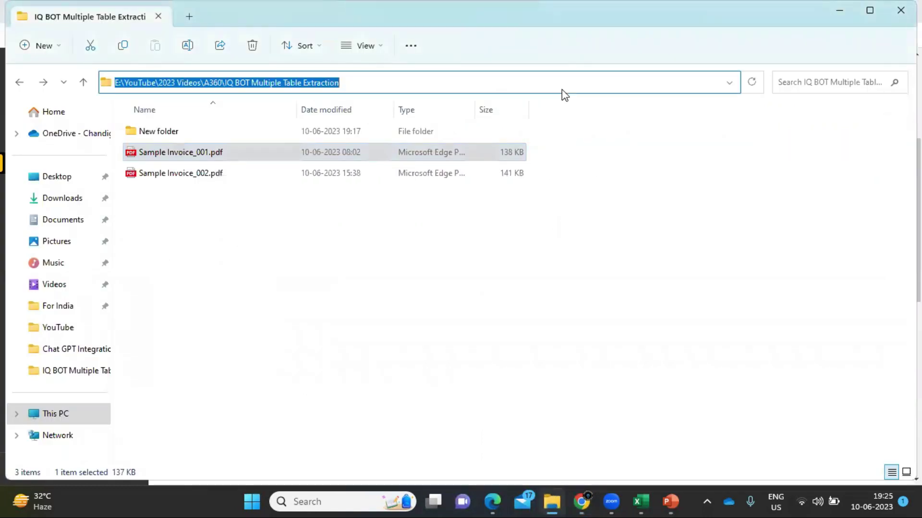
{"action": "key", "text": "alt+Tab"}
Choose Sample Invoice_001.pdf and Sample Invoice_002.pdf as the documents to upload and create and analyze the learning instance
{"action": "left_click", "coordinate": [486, 292]}
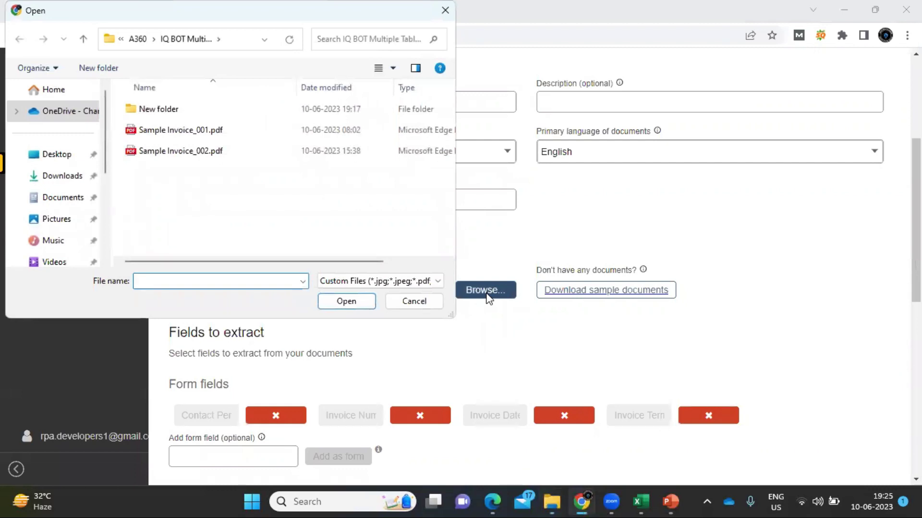
{"action": "key", "text": "ctrl+v"}
{"action": "key", "text": "ctrl+a"}
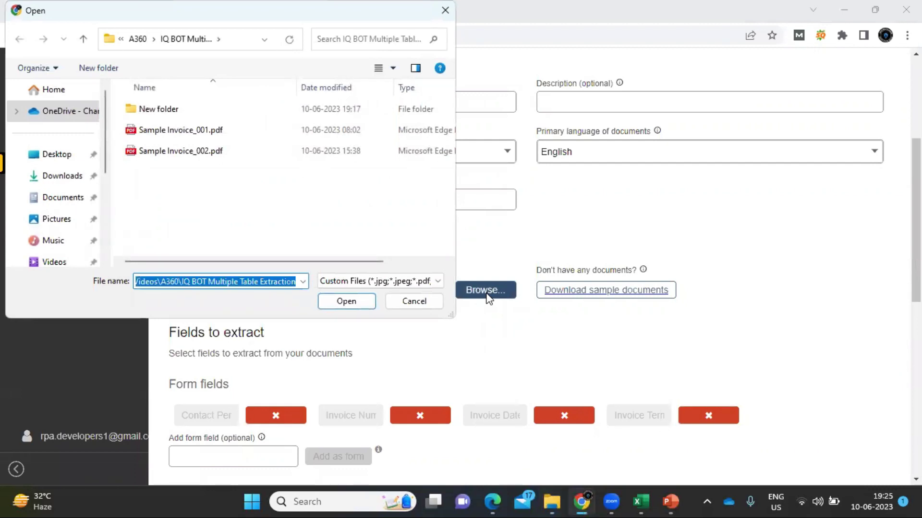
{"action": "left_click", "coordinate": [148, 127]}
{"action": "key", "text": "shift+Down"}
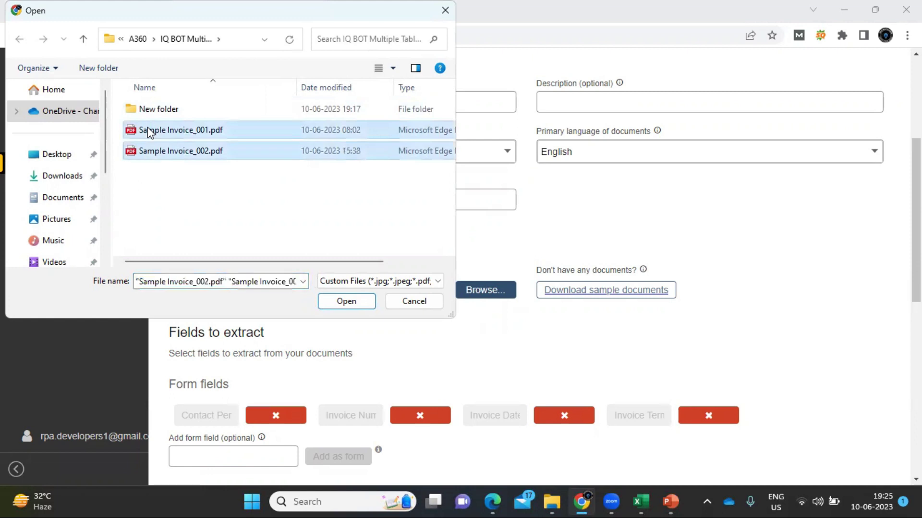
{"action": "left_click", "coordinate": [355, 305]}
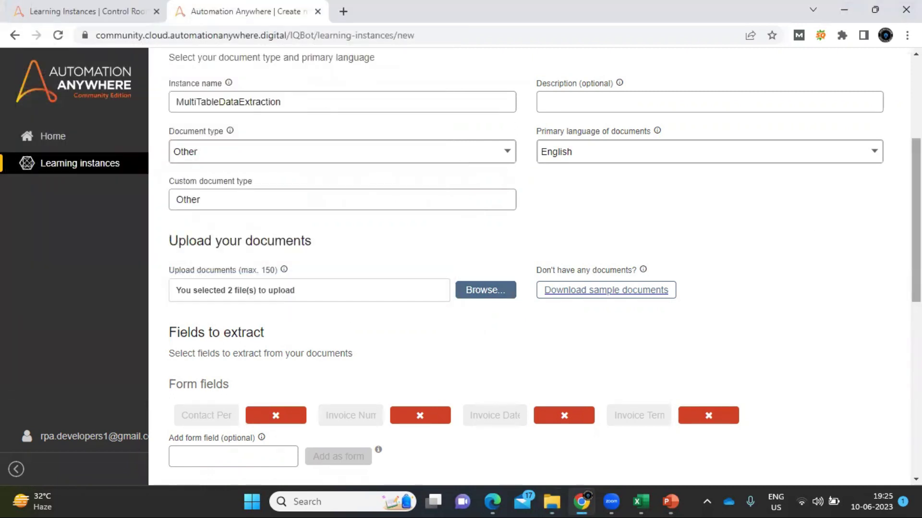
{"action": "scroll", "coordinate": [916, 221], "scroll_direction": "up", "scroll_amount": 5}
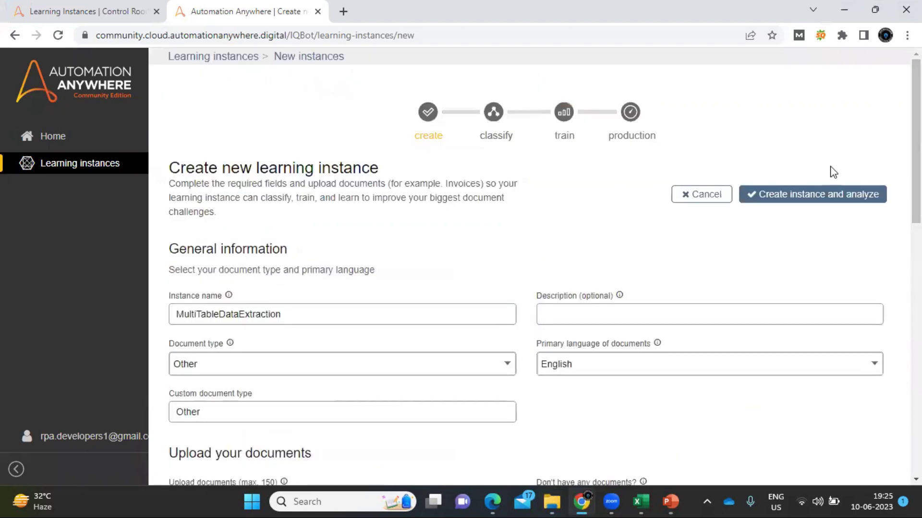
{"action": "left_click", "coordinate": [800, 194]}
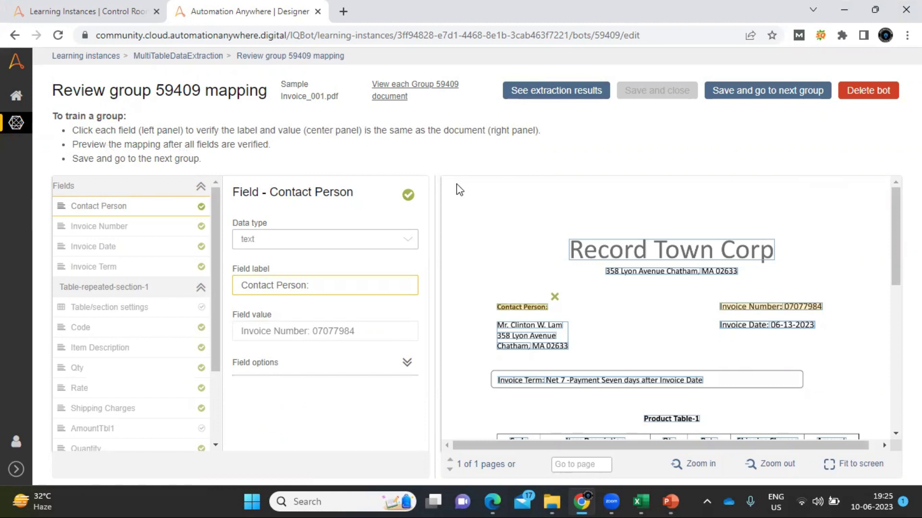
Expand the Contact Person field's options and review all form and table fields listed for the group mapping
{"action": "left_click", "coordinate": [407, 363]}
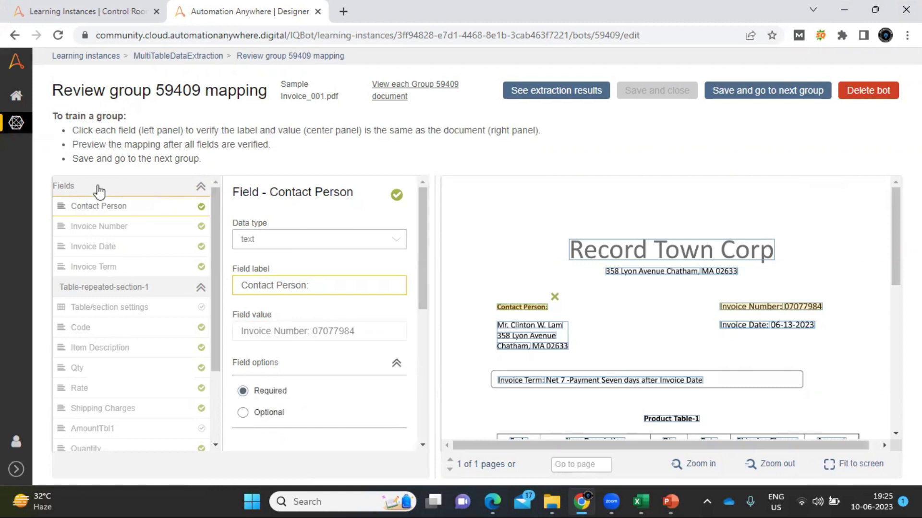
{"action": "left_click_drag", "start_coordinate": [216, 288], "coordinate": [221, 307]}
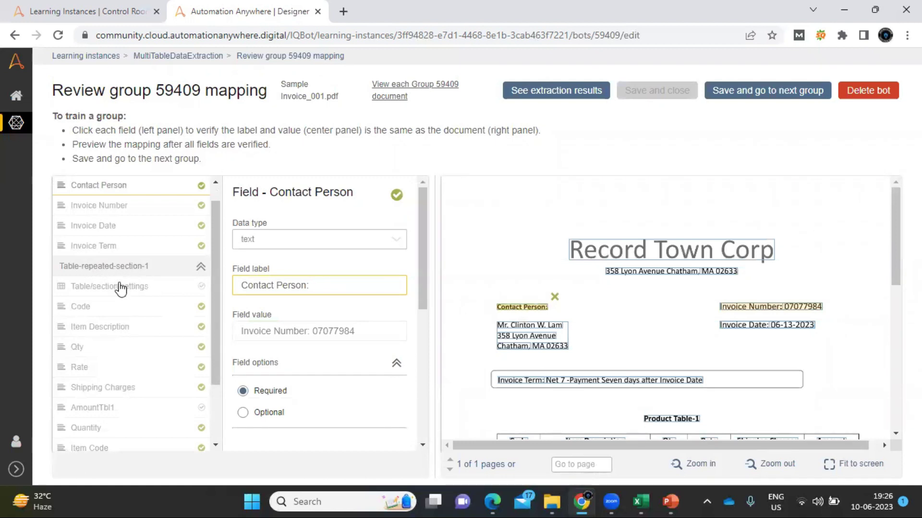
{"action": "left_click_drag", "start_coordinate": [215, 300], "coordinate": [216, 378]}
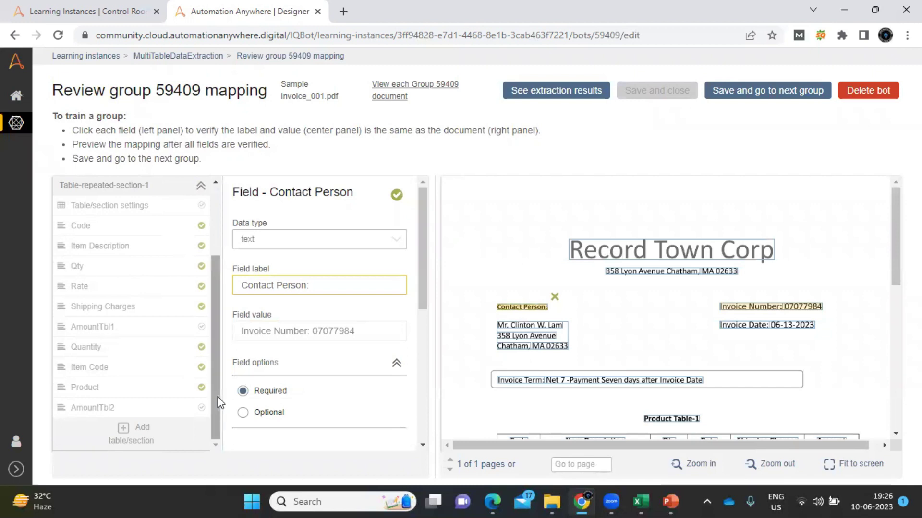
{"action": "left_click_drag", "start_coordinate": [215, 402], "coordinate": [215, 332]}
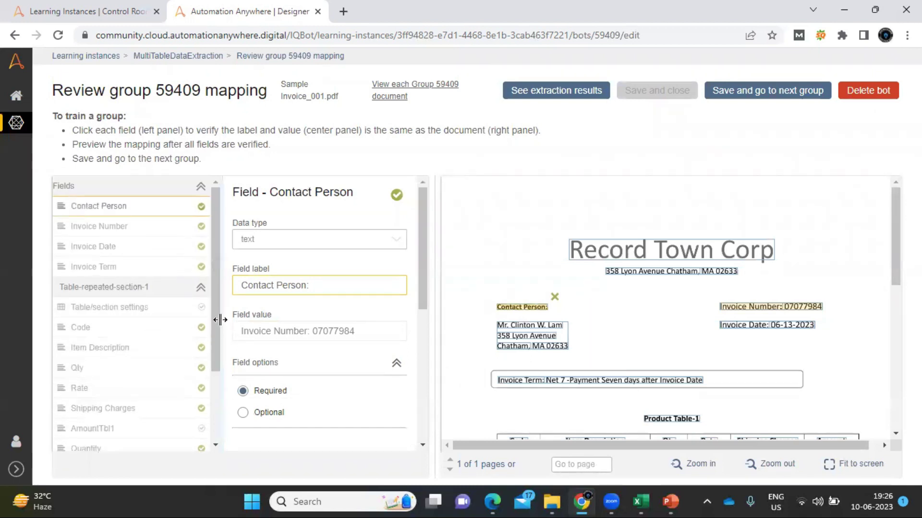
{"action": "left_click_drag", "start_coordinate": [215, 322], "coordinate": [216, 390]}
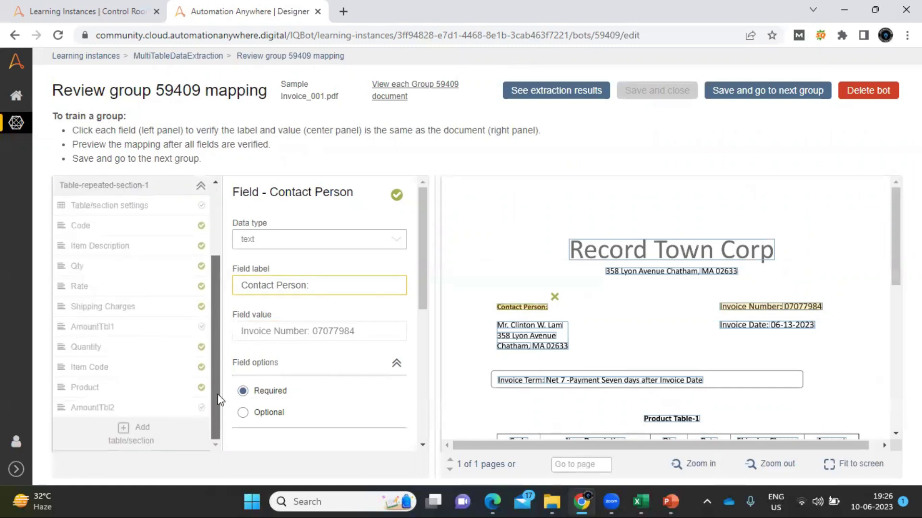
Switch to Excel, copy the Table_2 field names from Quantity to Amount on Sheet2, and return to Chrome
{"action": "left_click", "coordinate": [638, 502]}
{"action": "key", "text": "Up"}
{"action": "key", "text": "Up"}
{"action": "key", "text": "Up"}
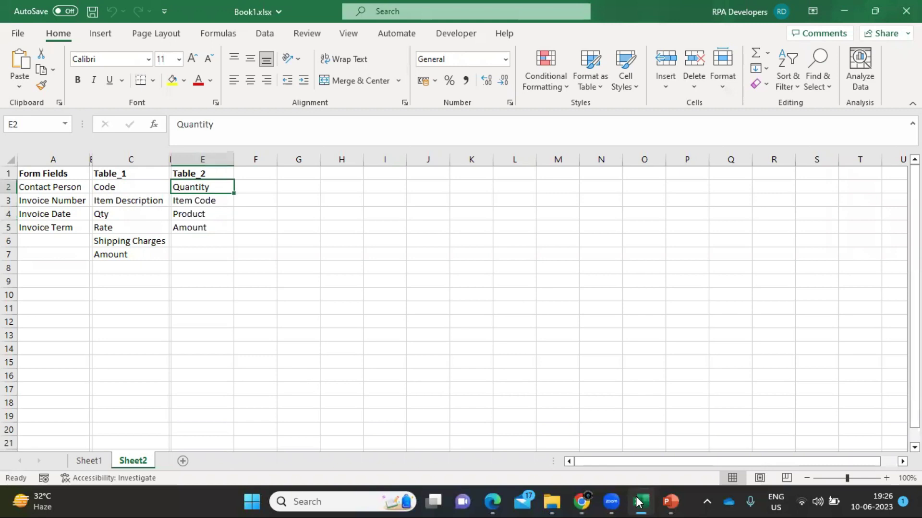
{"action": "key", "text": "shift+Down"}
{"action": "key", "text": "shift+Down"}
{"action": "key", "text": "shift+Down"}
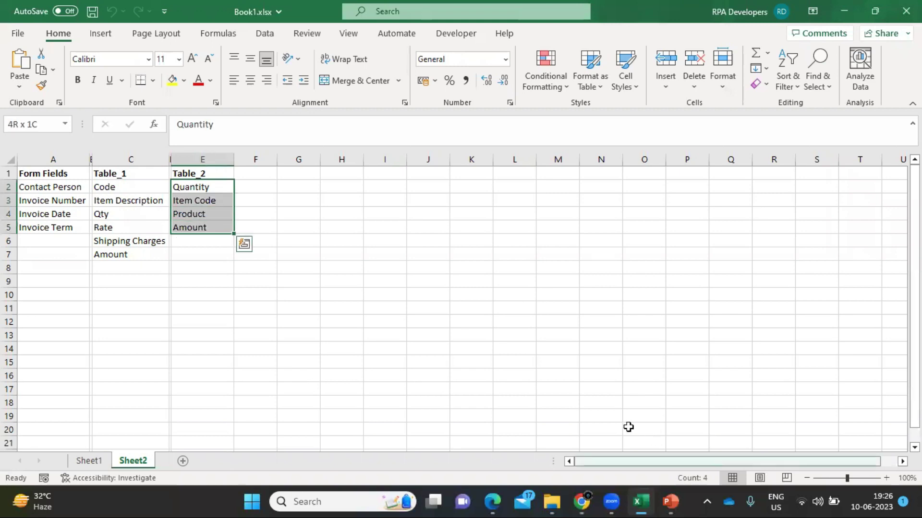
{"action": "key", "text": "ctrl+c"}
{"action": "key", "text": "alt+Tab"}
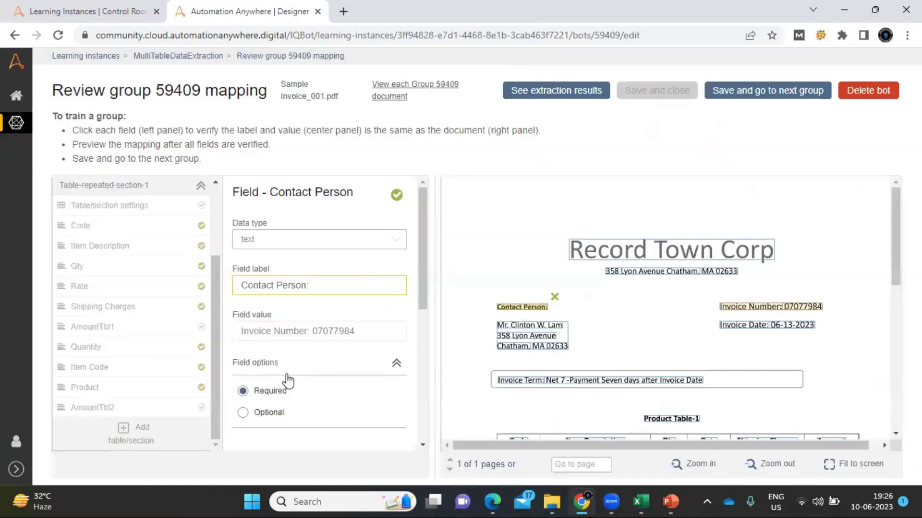
Add a new table/repeated section named Table_2 and check its field list against the Excel sheet
{"action": "left_click", "coordinate": [123, 435]}
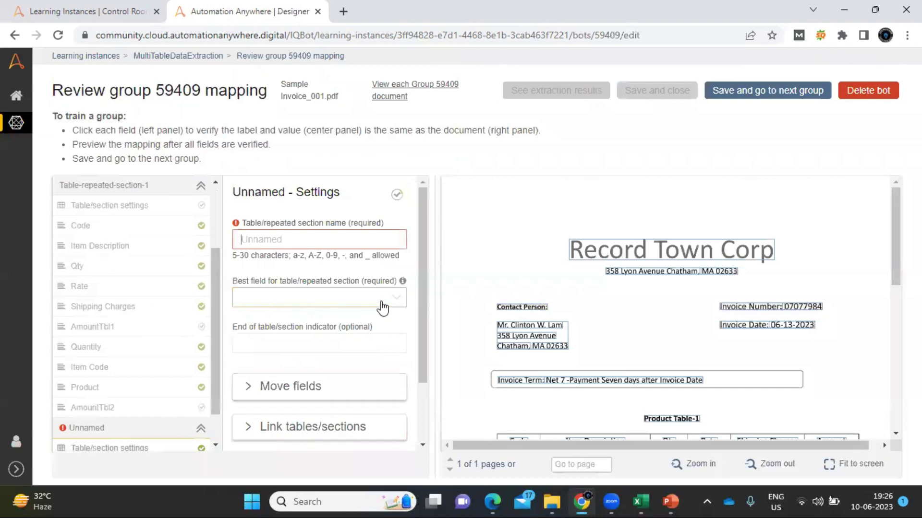
{"action": "type", "text": "Table_2"}
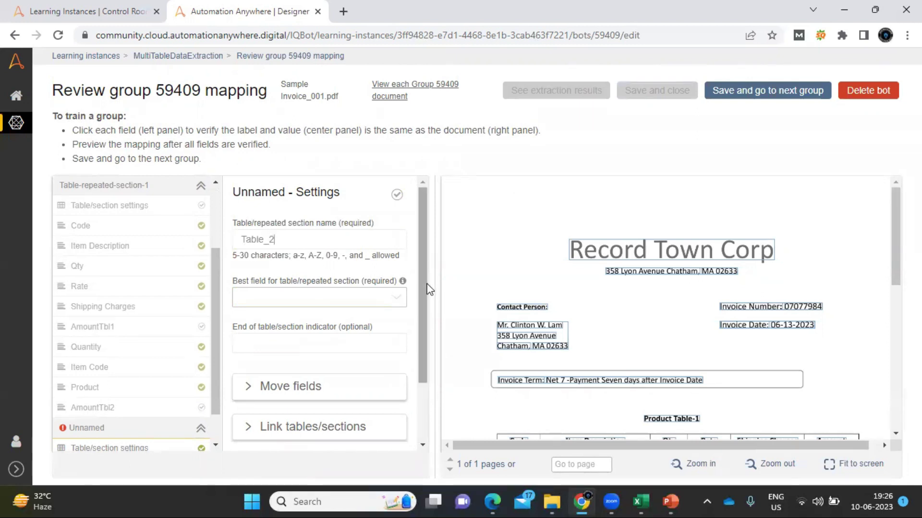
{"action": "left_click_drag", "start_coordinate": [423, 286], "coordinate": [418, 366]}
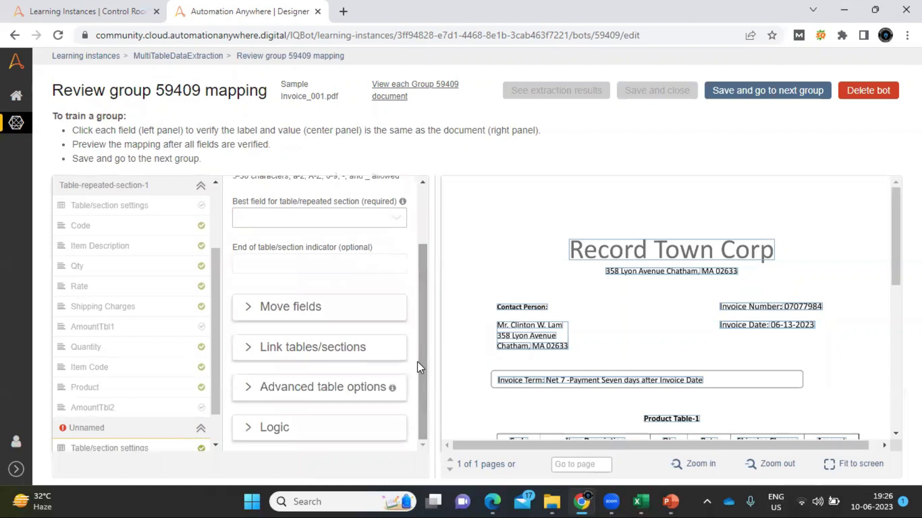
{"action": "key", "text": "alt+Tab"}
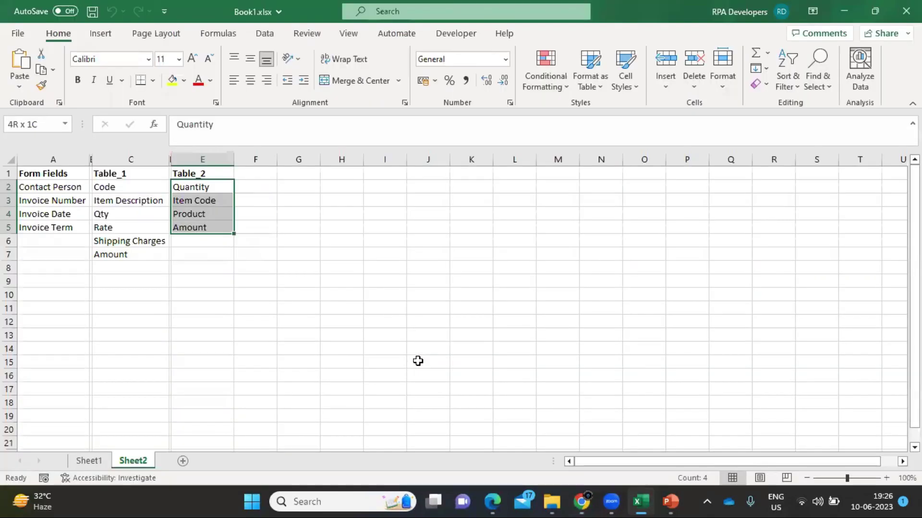
{"action": "key", "text": "alt+Tab"}
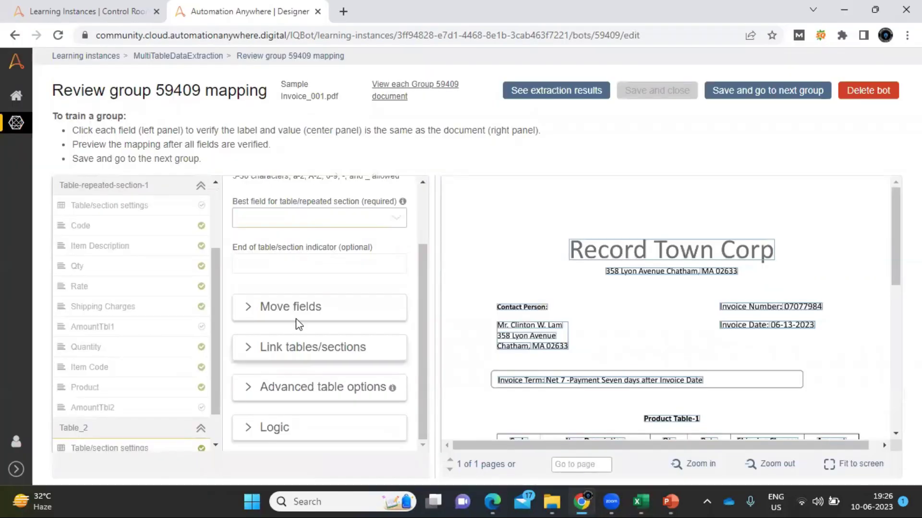
Move the Quantity, Item_Code, Product and AmountTbl2 fields into the Table_2 section
{"action": "left_click", "coordinate": [254, 313]}
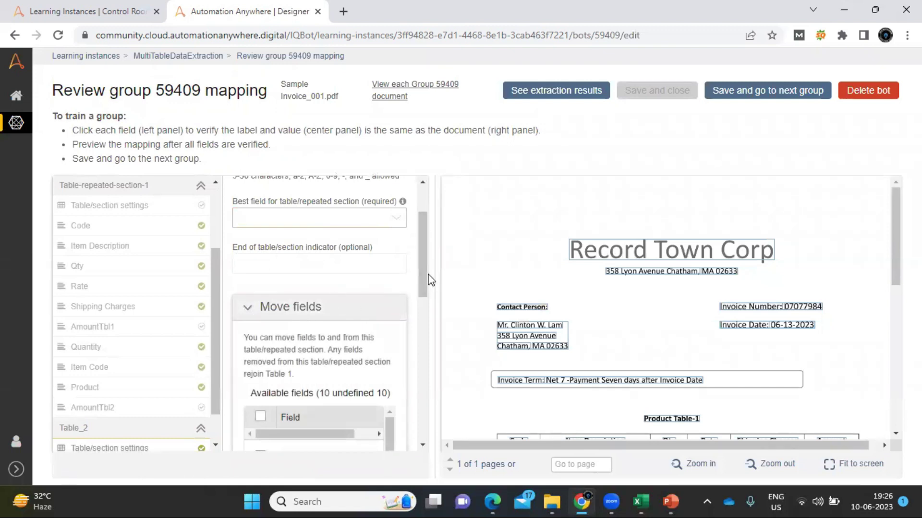
{"action": "left_click_drag", "start_coordinate": [418, 270], "coordinate": [421, 348]}
{"action": "left_click_drag", "start_coordinate": [391, 317], "coordinate": [385, 417]}
{"action": "key", "text": "alt+Tab"}
{"action": "key", "text": "Down"}
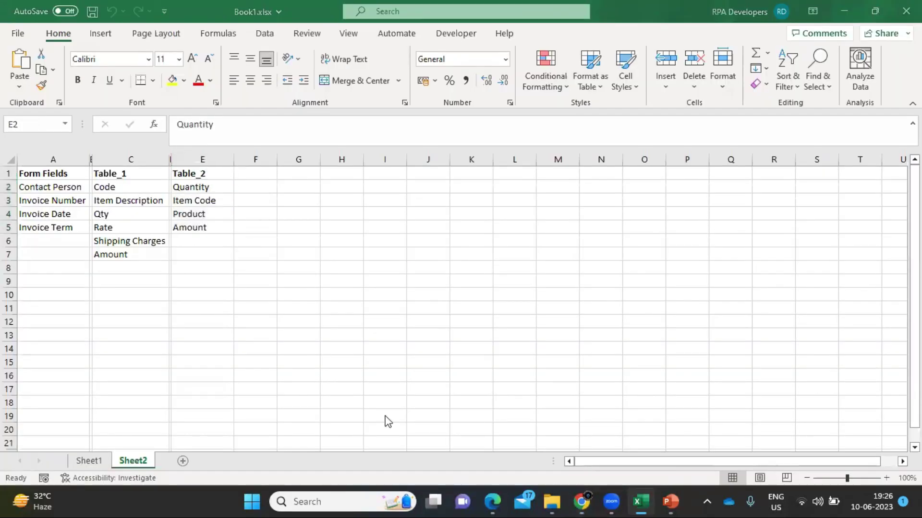
{"action": "key", "text": "alt+Tab"}
{"action": "left_click", "coordinate": [260, 321]}
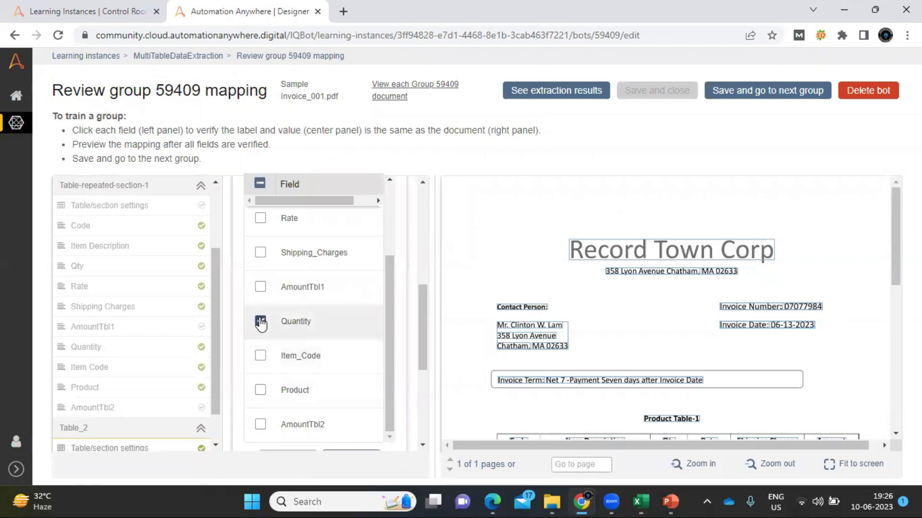
{"action": "left_click", "coordinate": [260, 356]}
{"action": "left_click", "coordinate": [260, 390]}
{"action": "left_click", "coordinate": [260, 425]}
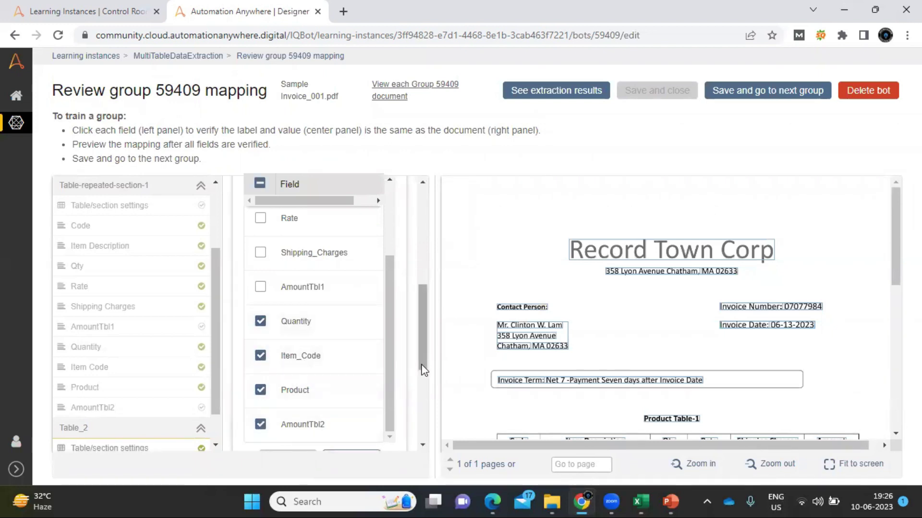
{"action": "scroll", "coordinate": [423, 336], "scroll_direction": "down", "scroll_amount": 3}
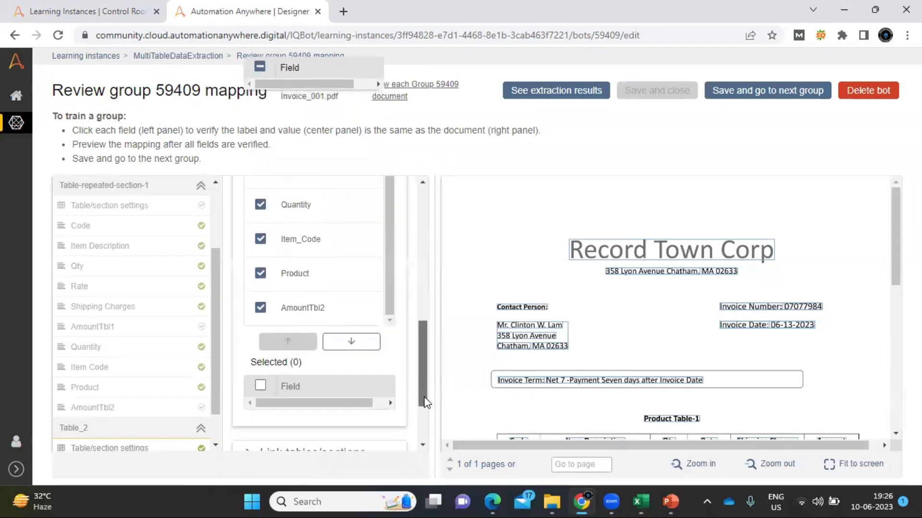
{"action": "left_click", "coordinate": [349, 342]}
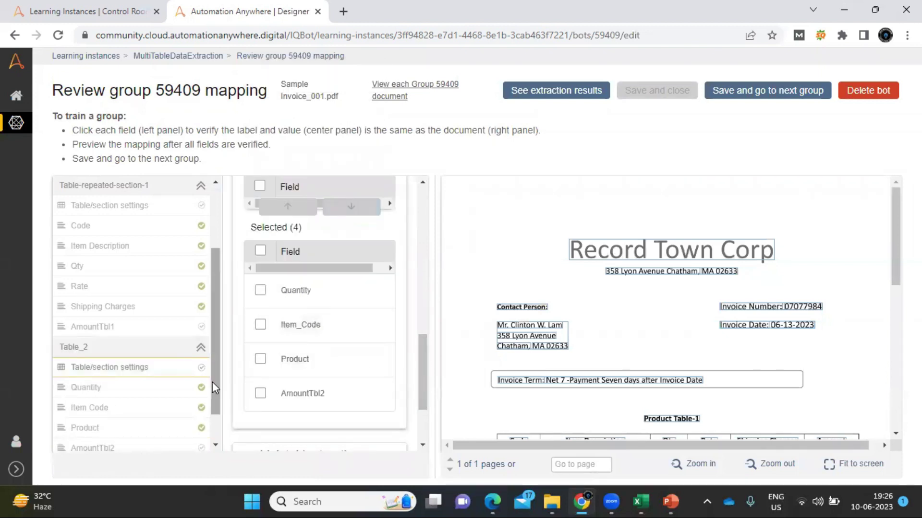
Review the fields grouped under Table-repeated-section-1 and Table_2, along with the settings of Table_2
{"action": "mouse_move", "coordinate": [212, 388]}
{"action": "left_mouse_down"}
{"action": "mouse_move", "coordinate": [218, 415]}
{"action": "mouse_move", "coordinate": [216, 373]}
{"action": "mouse_move", "coordinate": [216, 386]}
{"action": "left_mouse_up"}
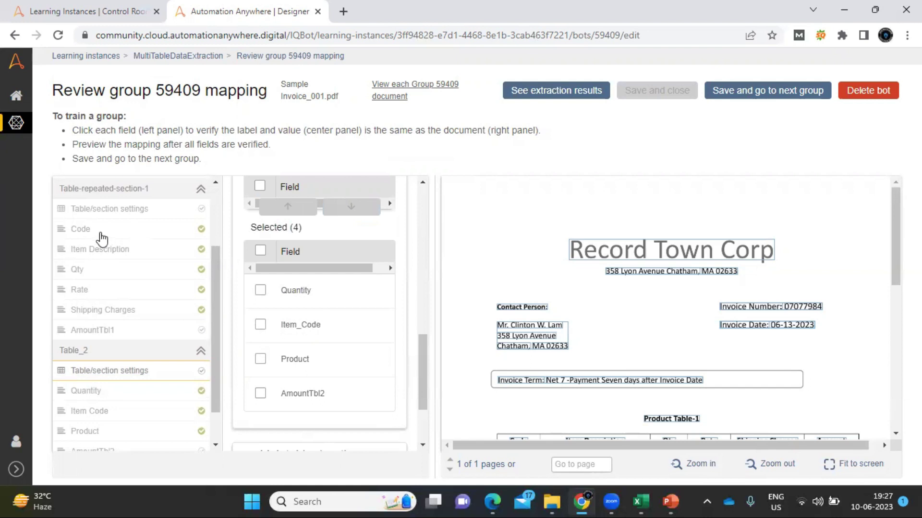
{"action": "left_click_drag", "start_coordinate": [220, 373], "coordinate": [218, 354]}
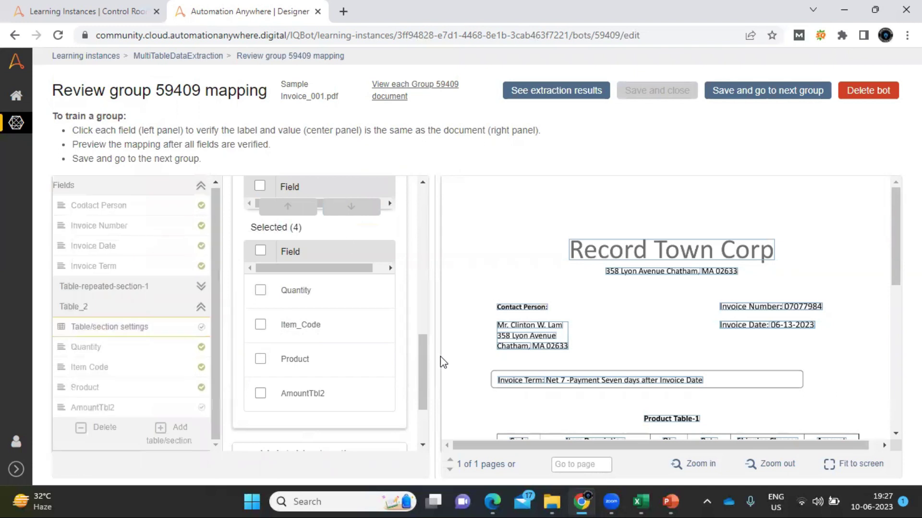
{"action": "left_click_drag", "start_coordinate": [424, 360], "coordinate": [418, 198]}
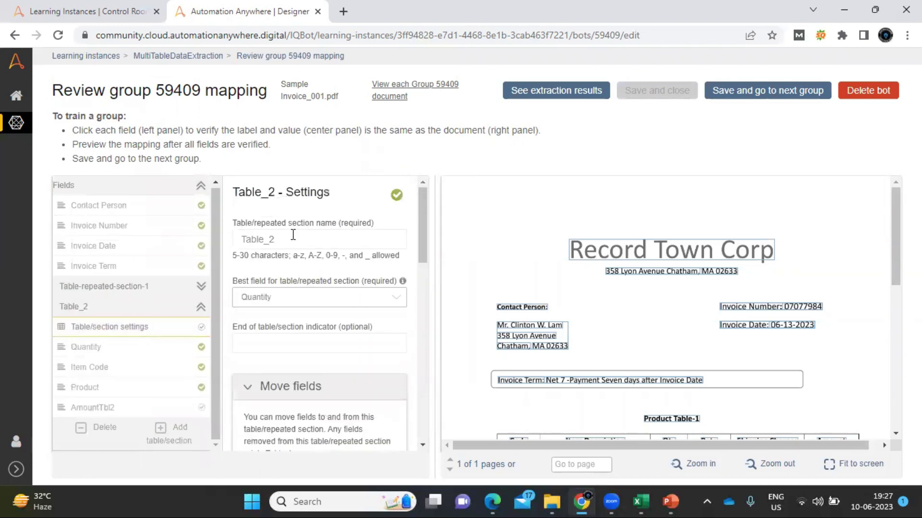
{"action": "left_click", "coordinate": [123, 286]}
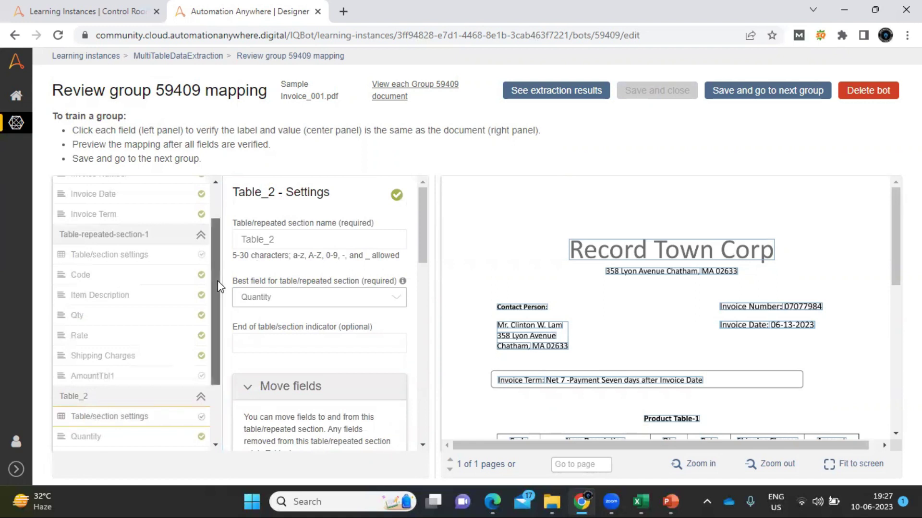
{"action": "scroll", "coordinate": [219, 288], "scroll_direction": "up", "scroll_amount": 1}
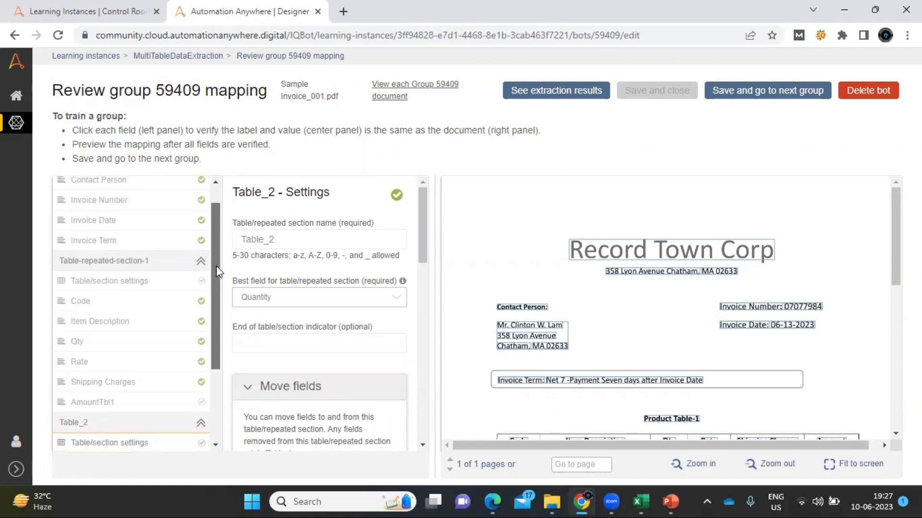
Rename the Table-repeated-section-1 section as Table_1
{"action": "left_click", "coordinate": [131, 285]}
{"action": "key", "text": "ctrl+a"}
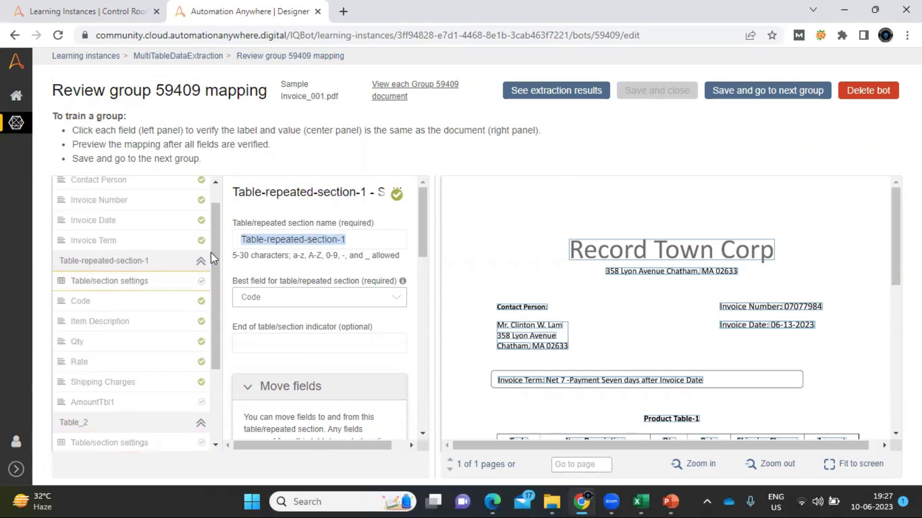
{"action": "key", "text": "End"}
{"action": "key", "text": "shift+Left"}
{"action": "key", "text": "shift+Left"}
{"action": "key", "text": "shift+Left"}
{"action": "key", "text": "shift+Left"}
{"action": "key", "text": "shift+Left"}
{"action": "key", "text": "shift+Left"}
{"action": "key", "text": "shift+Left"}
{"action": "key", "text": "shift+Left"}
{"action": "key", "text": "shift+Left"}
{"action": "key", "text": "shift+Left"}
{"action": "key", "text": "shift+Left"}
{"action": "key", "text": "shift+Left"}
{"action": "key", "text": "shift+Left"}
{"action": "key", "text": "shift+Left"}
{"action": "key", "text": "shift+Left"}
{"action": "key", "text": "shift+Left"}
{"action": "key", "text": "shift+Left"}
{"action": "key", "text": "shift+Left"}
{"action": "key", "text": "shift+Left"}
{"action": "key", "text": "shift+Left"}
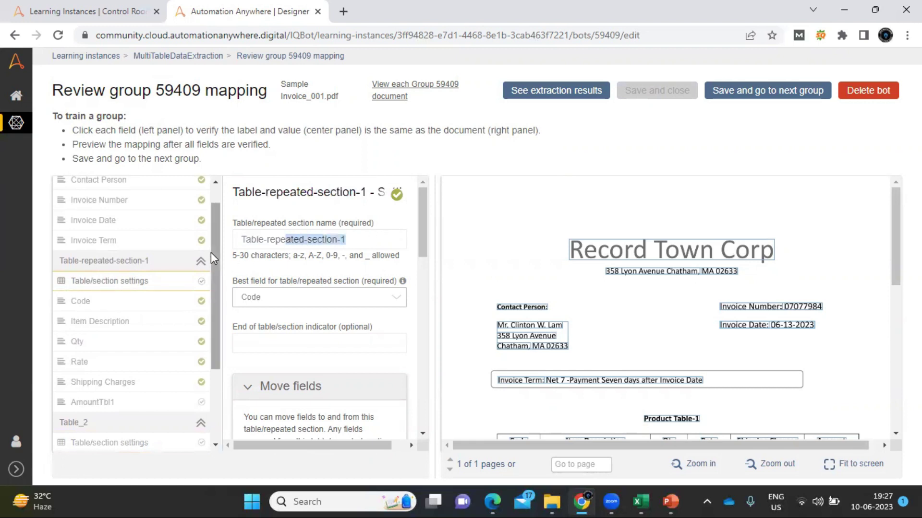
{"action": "key", "text": "shift+Right"}
{"action": "type", "text": "_2"}
{"action": "key", "text": "BackSpace"}
{"action": "type", "text": "1"}
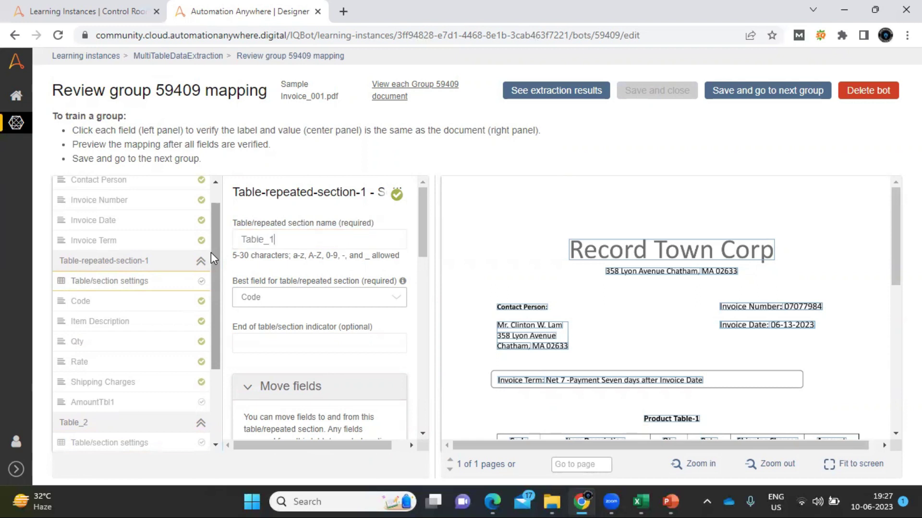
{"action": "left_click", "coordinate": [104, 303]}
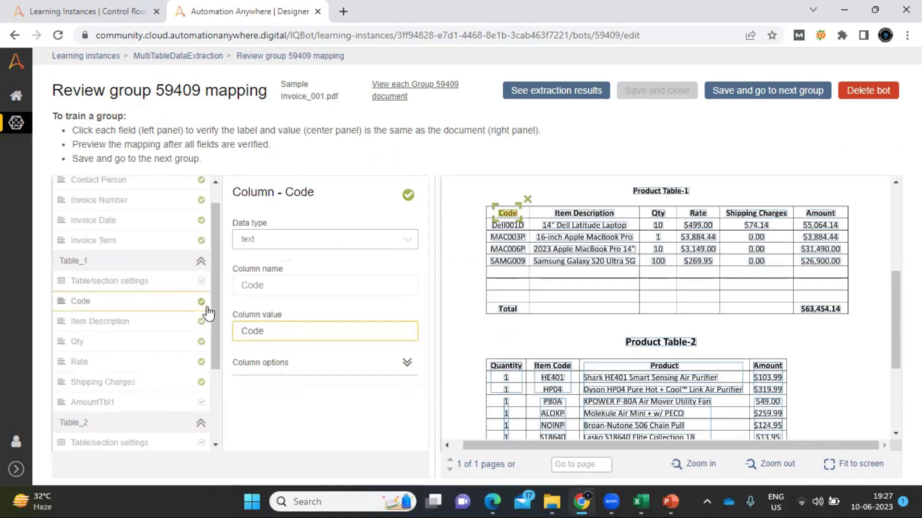
Map the Contact Person field's value to the name and address block beneath the Contact Person label, with the field options expanded
{"action": "left_click_drag", "start_coordinate": [216, 320], "coordinate": [221, 298]}
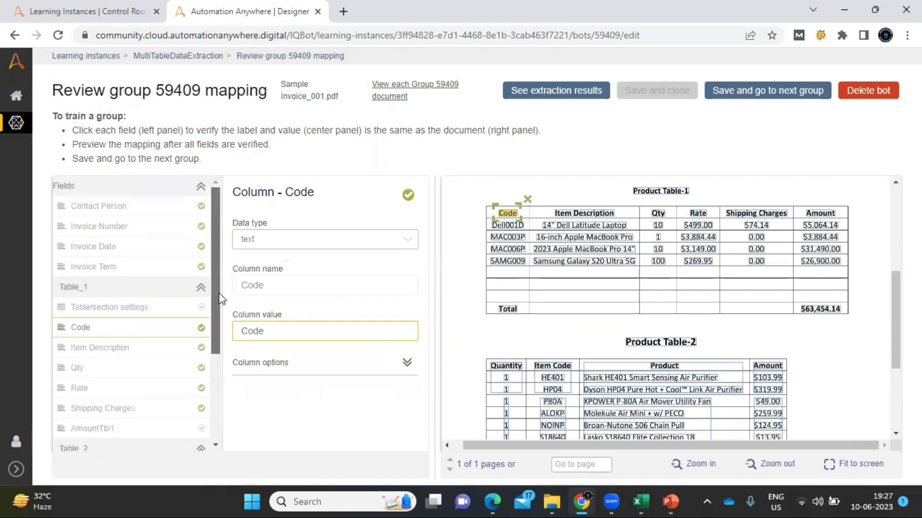
{"action": "left_click", "coordinate": [125, 211]}
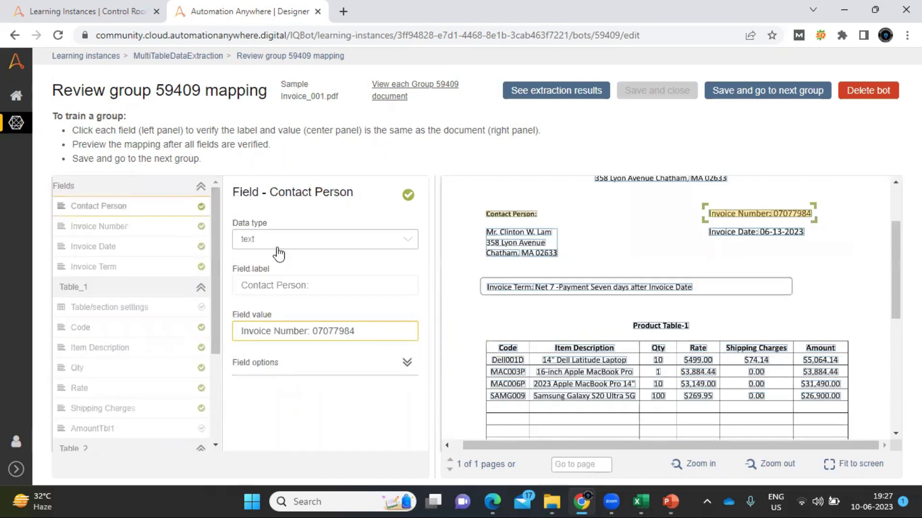
{"action": "left_click", "coordinate": [404, 363]}
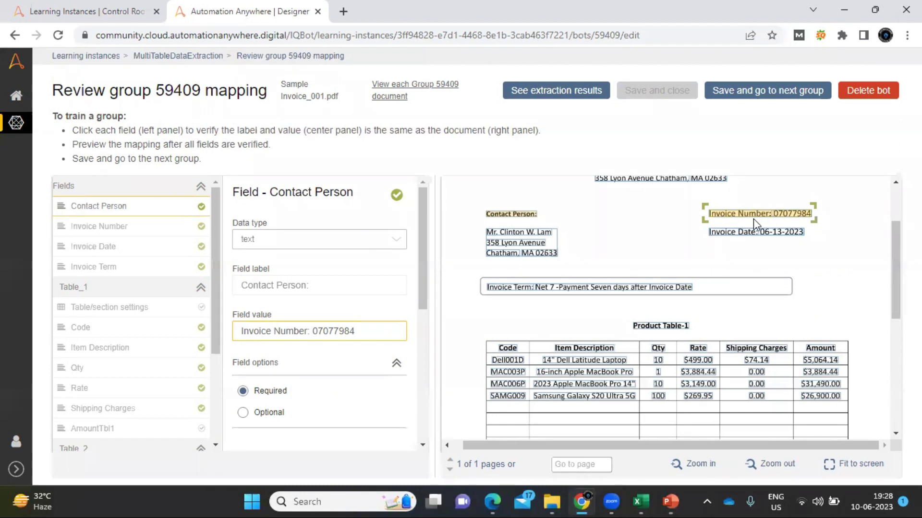
{"action": "left_click", "coordinate": [550, 249]}
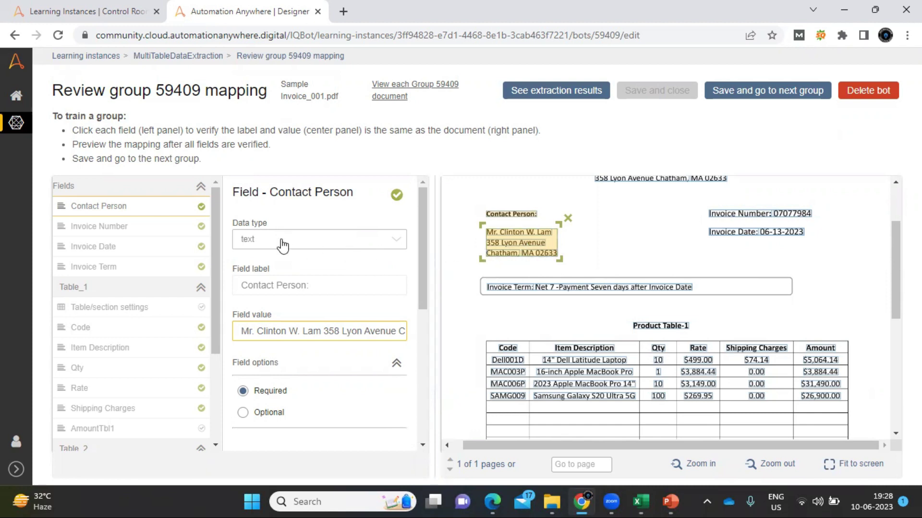
Set the data type of the Invoice Number field to number and of the Invoice Date field to date
{"action": "left_click", "coordinate": [130, 228]}
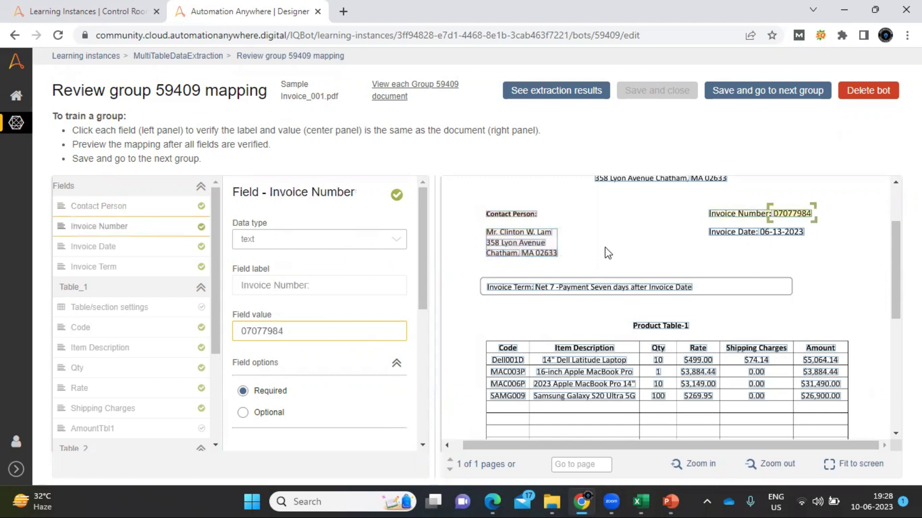
{"action": "left_click", "coordinate": [341, 242]}
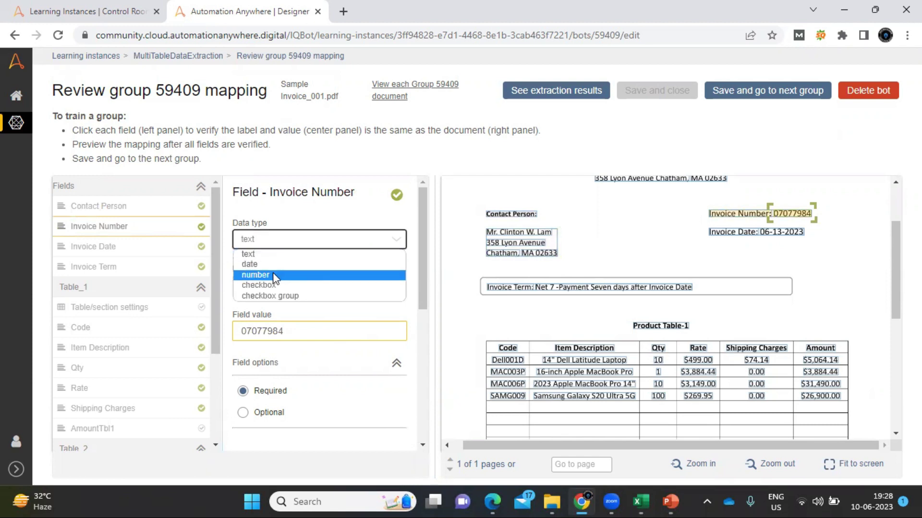
{"action": "left_click", "coordinate": [274, 275]}
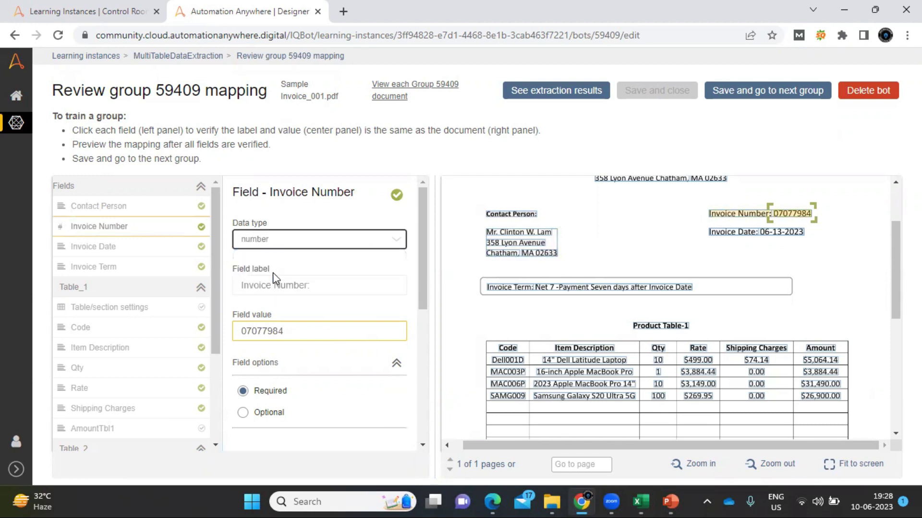
{"action": "left_click", "coordinate": [115, 257]}
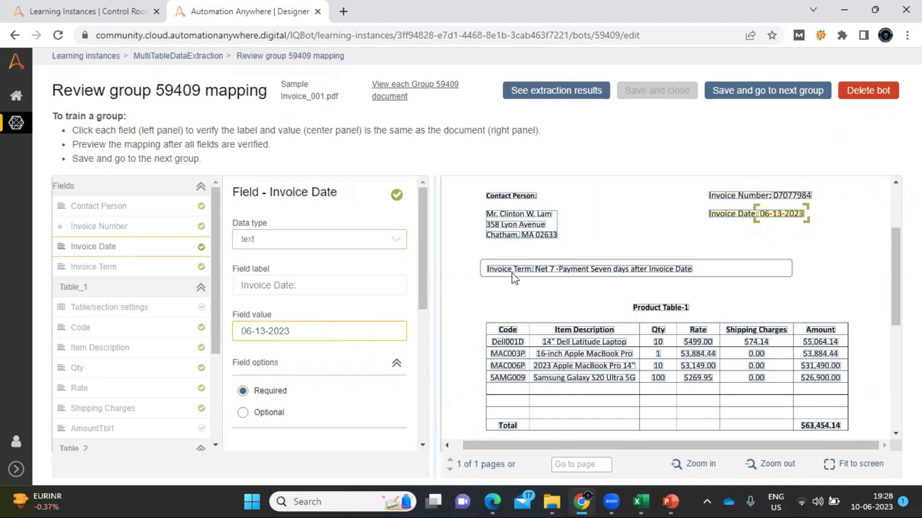
{"action": "left_click", "coordinate": [316, 240]}
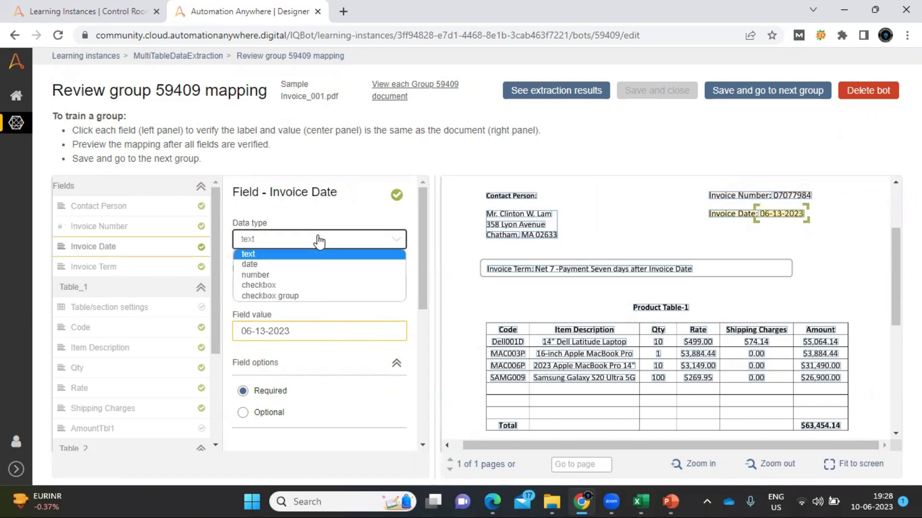
{"action": "left_click", "coordinate": [273, 266]}
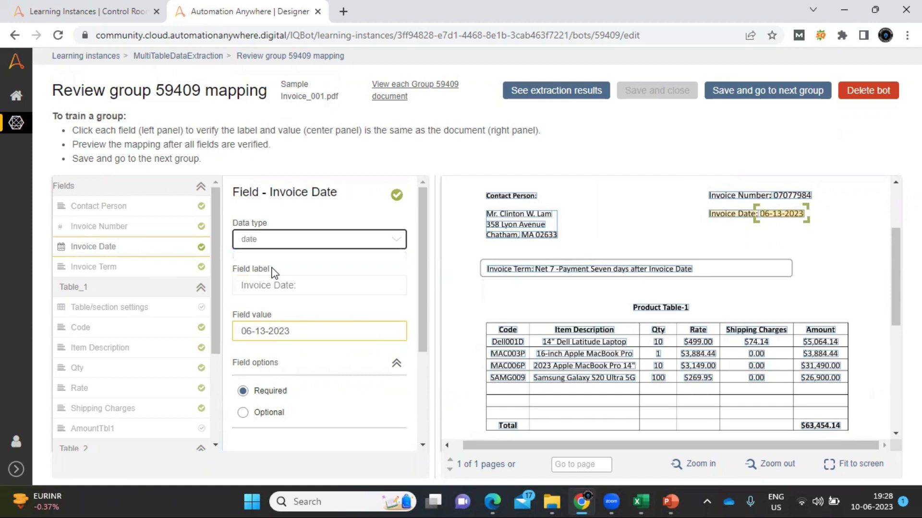
Check the mapping of the Invoice Term field and of Table_1's Code, Item Description, Qty, Rate and Shipping Charges columns
{"action": "left_click", "coordinate": [123, 273]}
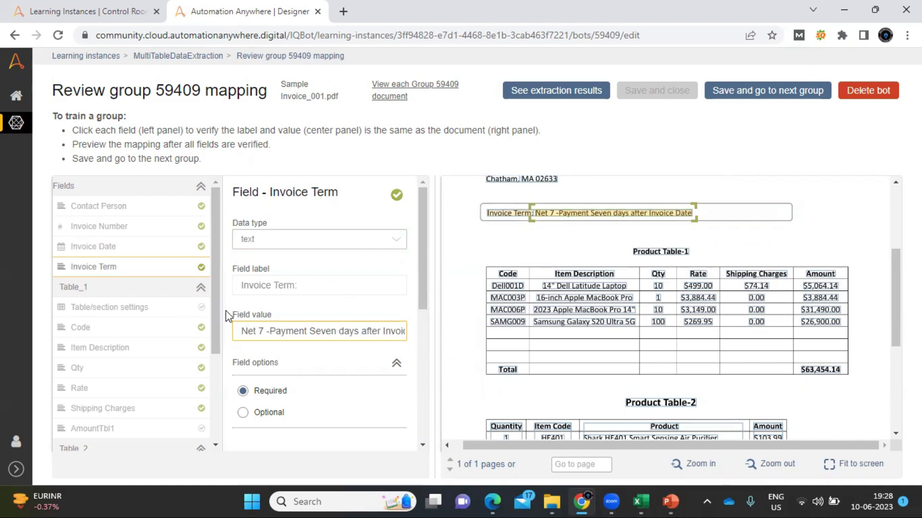
{"action": "left_click_drag", "start_coordinate": [216, 283], "coordinate": [218, 322]}
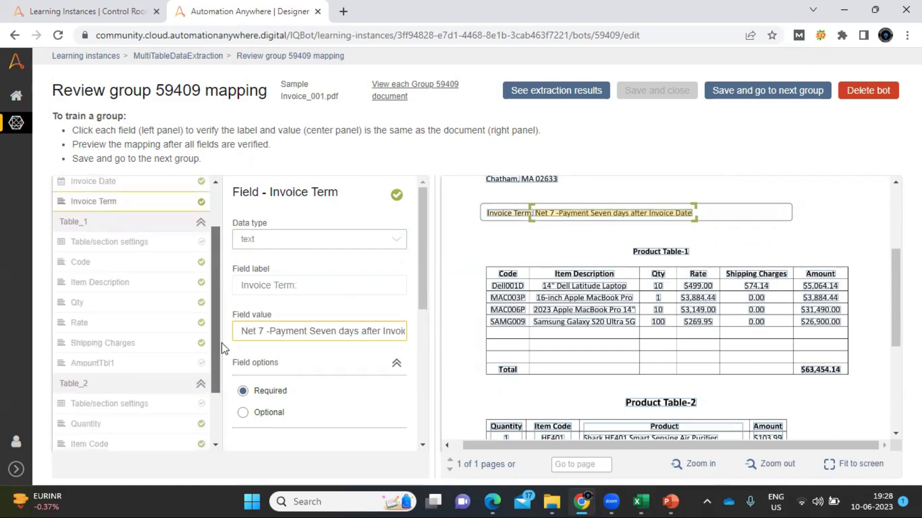
{"action": "left_click", "coordinate": [124, 267]}
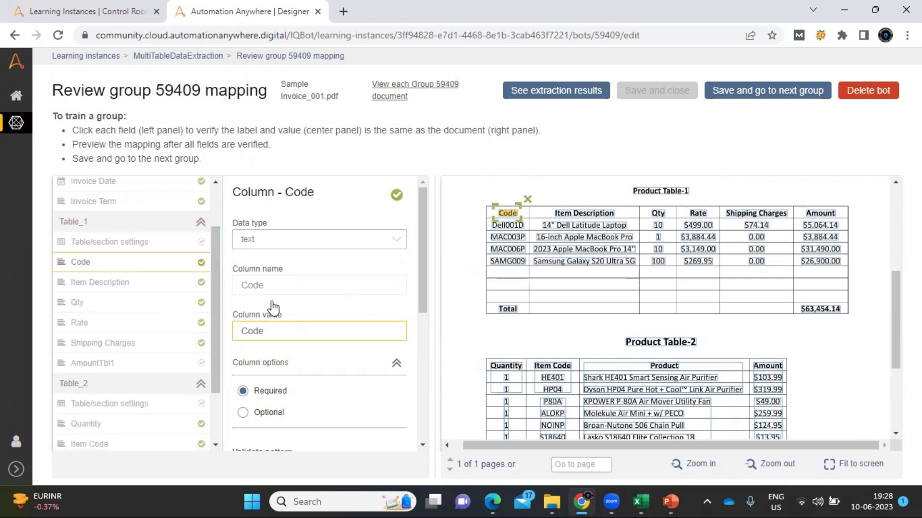
{"action": "left_click", "coordinate": [107, 287]}
{"action": "left_click", "coordinate": [107, 315]}
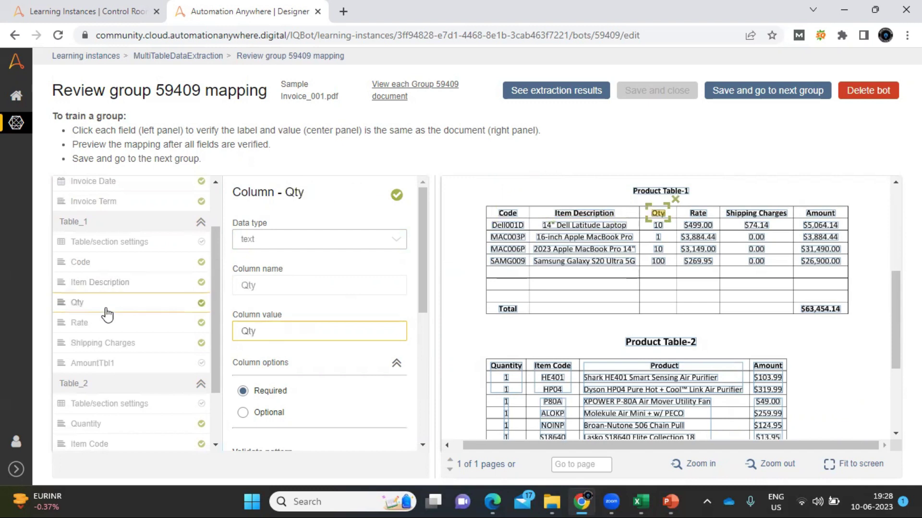
{"action": "left_click", "coordinate": [112, 328]}
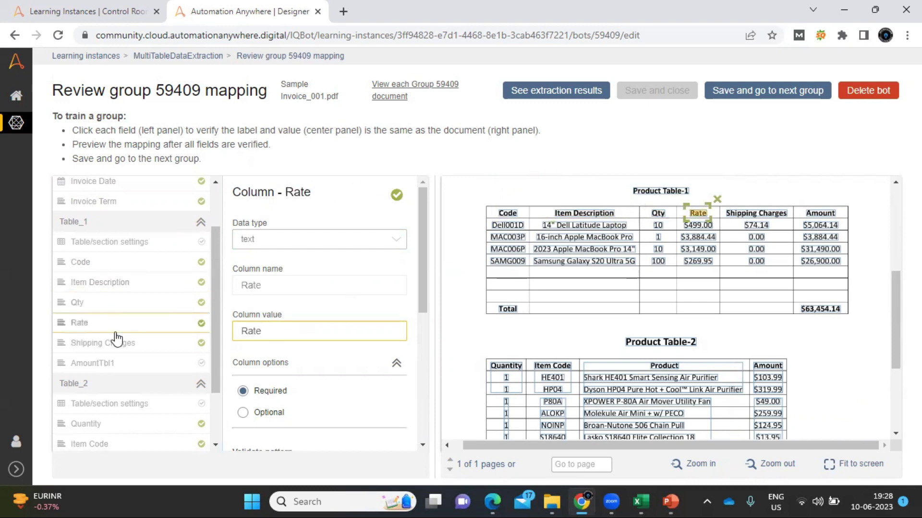
{"action": "left_click", "coordinate": [151, 345]}
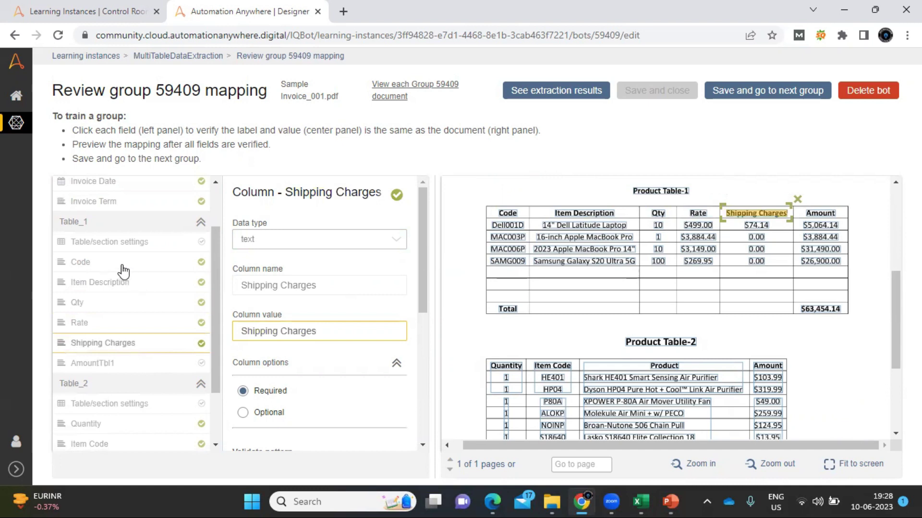
Preview the group's extraction results, examine the Fields and Table_1 sections, and return to the mapping page
{"action": "left_click", "coordinate": [564, 94]}
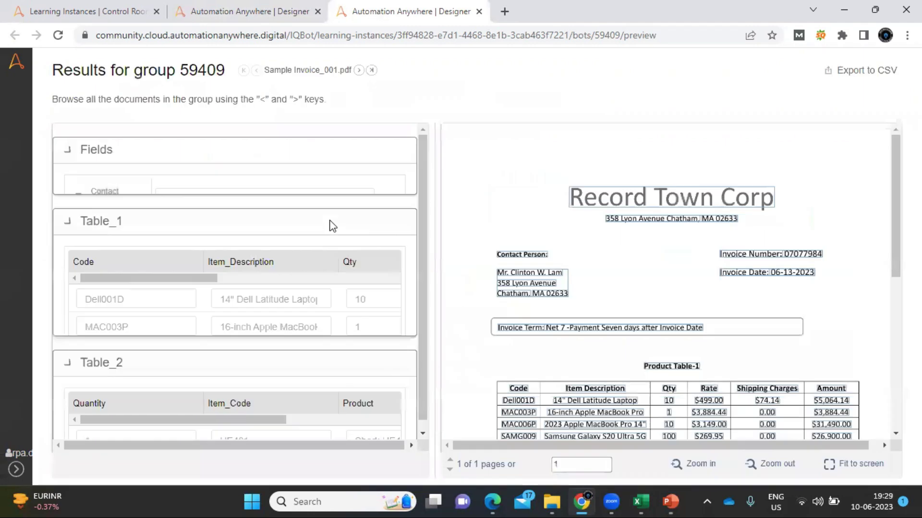
{"action": "left_click_drag", "start_coordinate": [424, 198], "coordinate": [424, 280]}
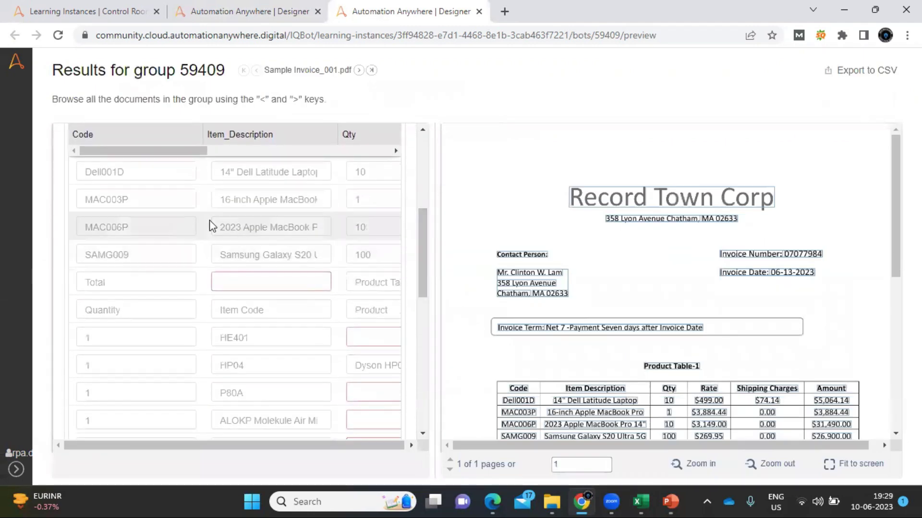
{"action": "left_click_drag", "start_coordinate": [425, 264], "coordinate": [445, 149]}
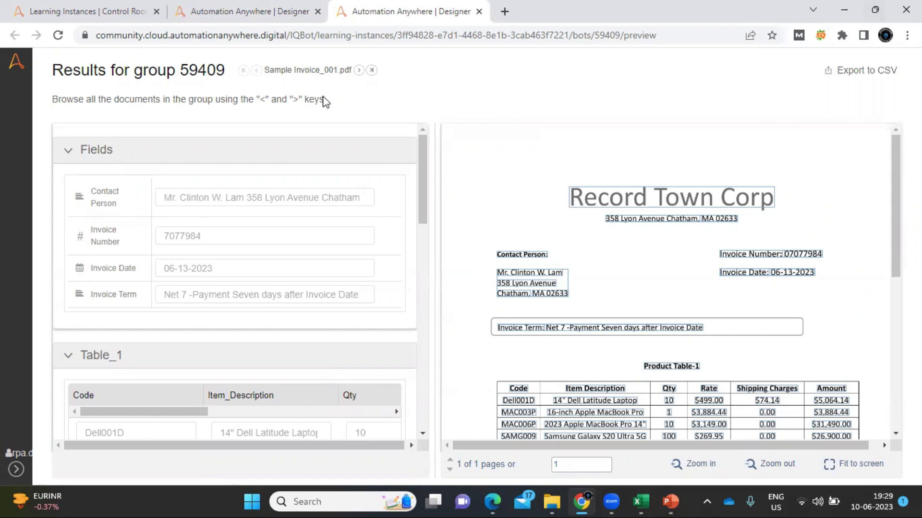
{"action": "key", "text": "ctrl+Tab"}
{"action": "key", "text": "ctrl+Tab"}
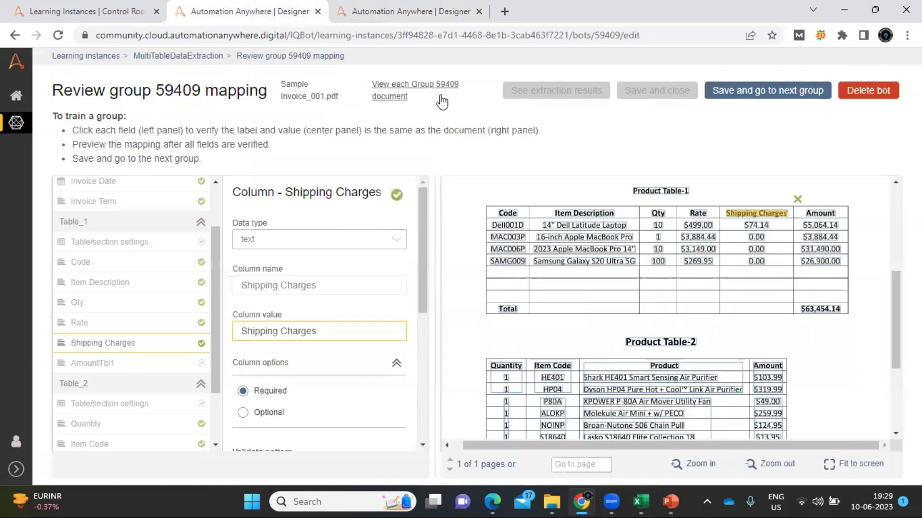
Clear the column name and value mappings of Table_1's Code, Item Description, Qty, Rate and Shipping Charges, and check AmountTbl1
{"action": "left_click", "coordinate": [89, 263]}
{"action": "left_click", "coordinate": [292, 278]}
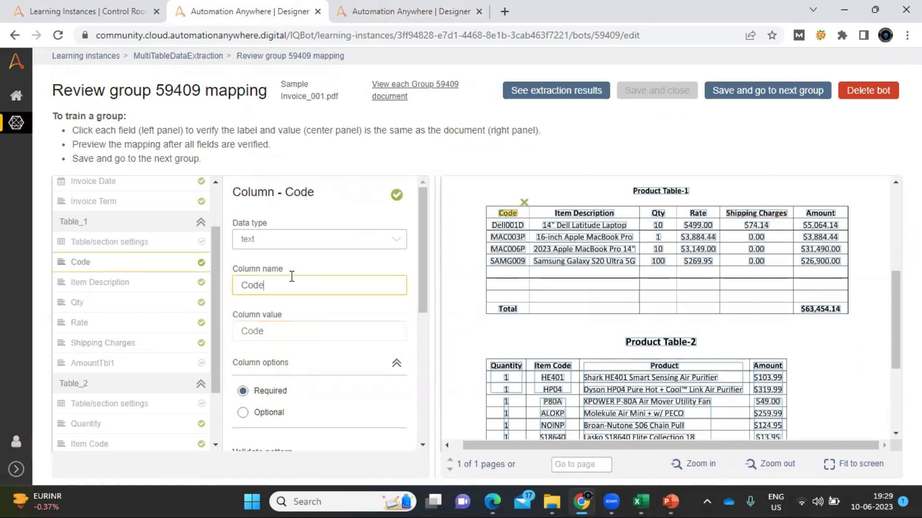
{"action": "left_click", "coordinate": [110, 285]}
{"action": "left_click", "coordinate": [338, 284]}
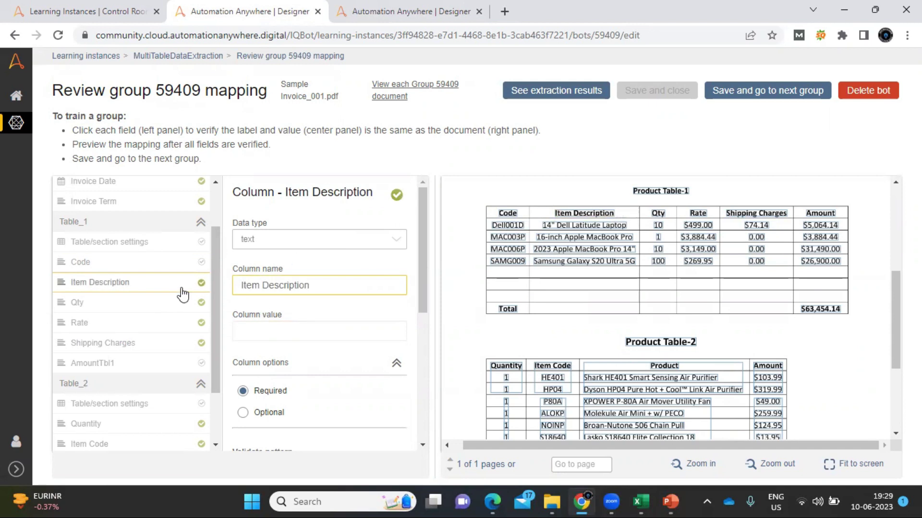
{"action": "left_click", "coordinate": [335, 282]}
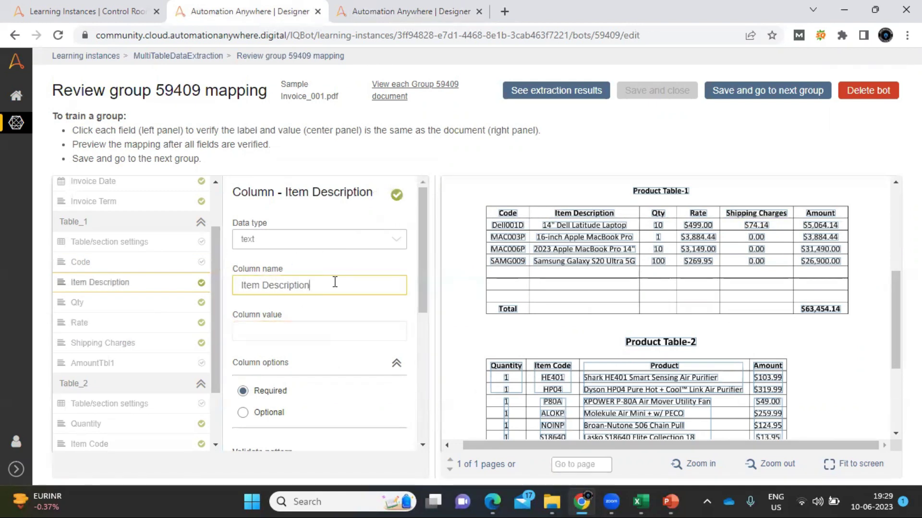
{"action": "left_click", "coordinate": [100, 306]}
{"action": "left_click", "coordinate": [396, 292]}
{"action": "left_click", "coordinate": [154, 323]}
{"action": "left_click", "coordinate": [299, 288]}
{"action": "left_click", "coordinate": [148, 344]}
{"action": "left_click", "coordinate": [366, 286]}
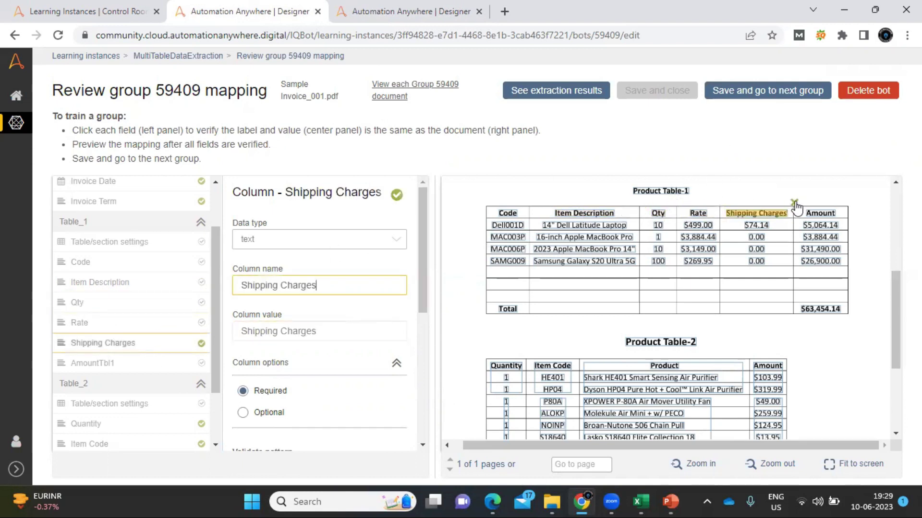
{"action": "left_click", "coordinate": [133, 369]}
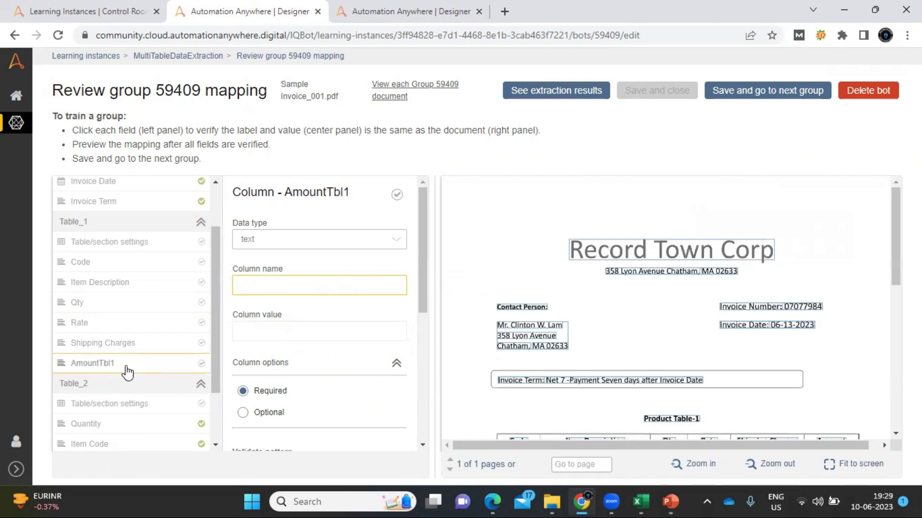
{"action": "scroll", "coordinate": [895, 249], "scroll_direction": "down", "scroll_amount": 4}
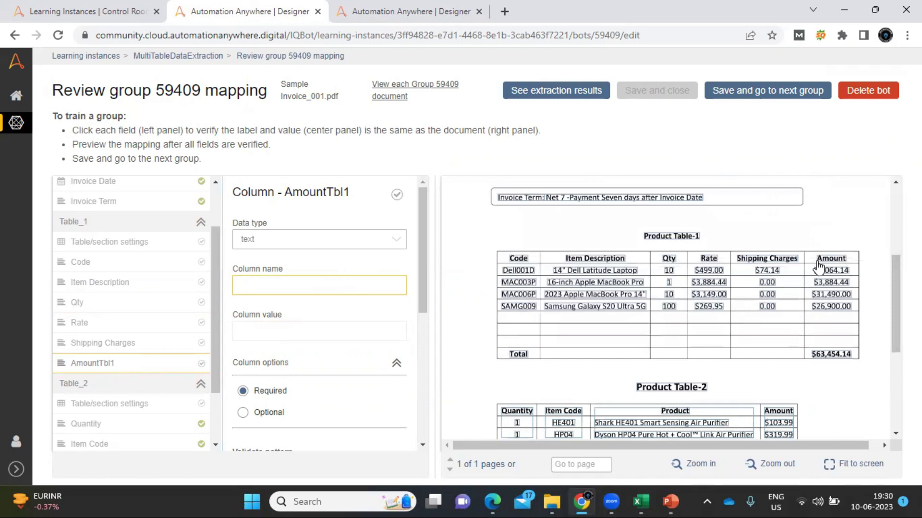
{"action": "left_click", "coordinate": [89, 268]}
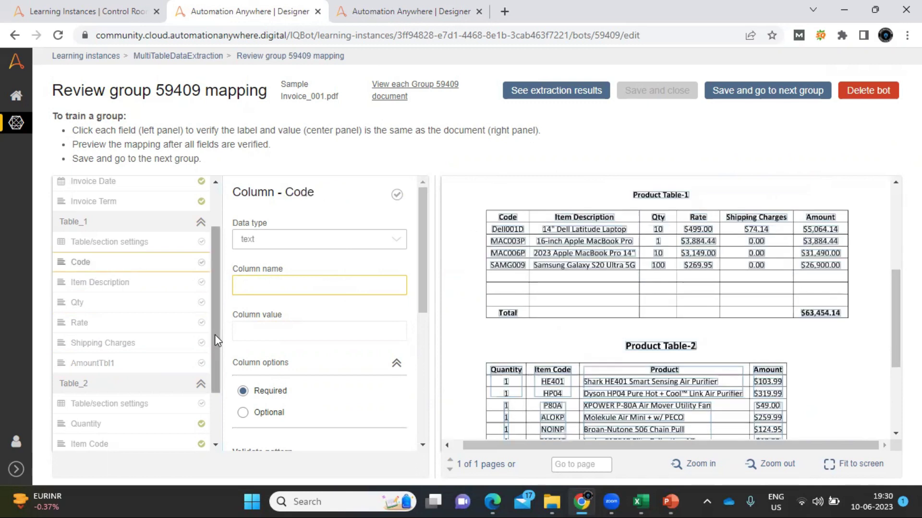
Clear the mappings of Table_2's Quantity and Item Code columns and open the Product column
{"action": "scroll", "coordinate": [215, 335], "scroll_direction": "down", "scroll_amount": 3}
{"action": "left_click", "coordinate": [129, 351]}
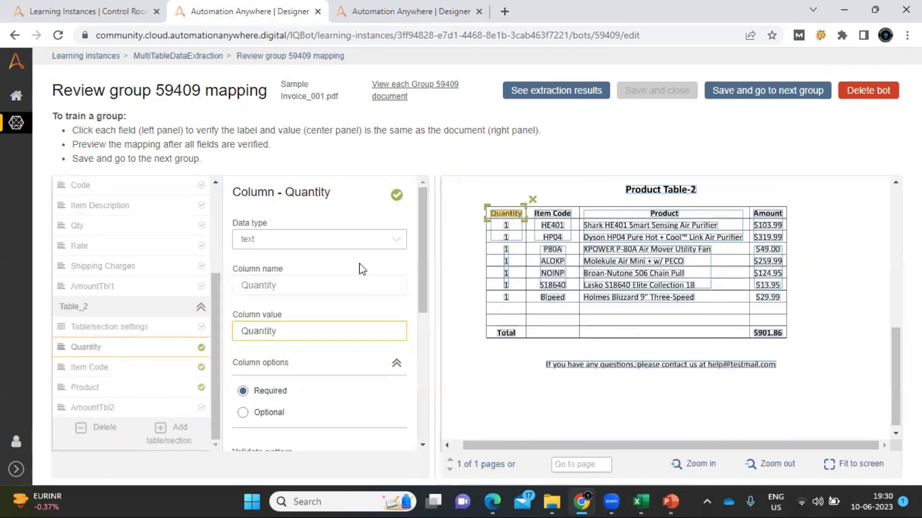
{"action": "left_click", "coordinate": [322, 294]}
{"action": "left_click", "coordinate": [144, 367]}
{"action": "left_click", "coordinate": [129, 387]}
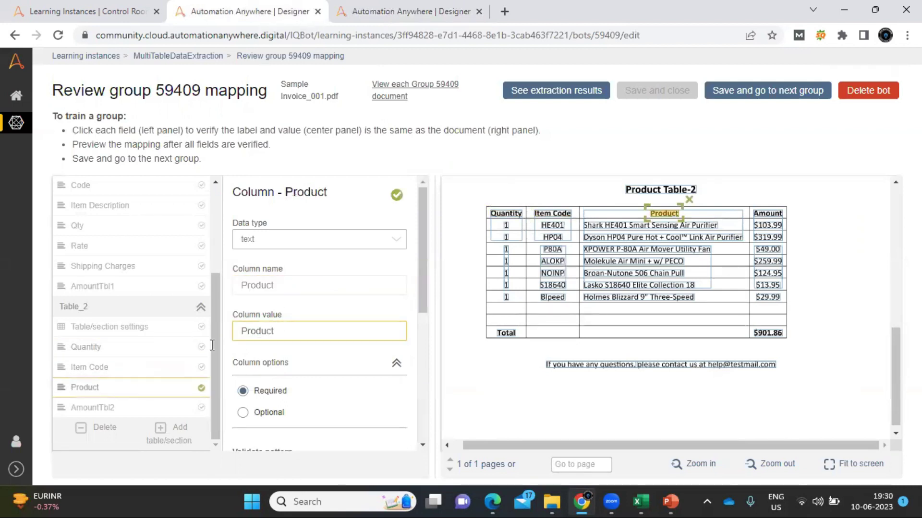
Map Table_1's Code column to the Code heading of Product Table-1, with Dell001D as its column value
{"action": "scroll", "coordinate": [105, 278], "scroll_direction": "up", "scroll_amount": 2}
{"action": "left_click", "coordinate": [105, 279]}
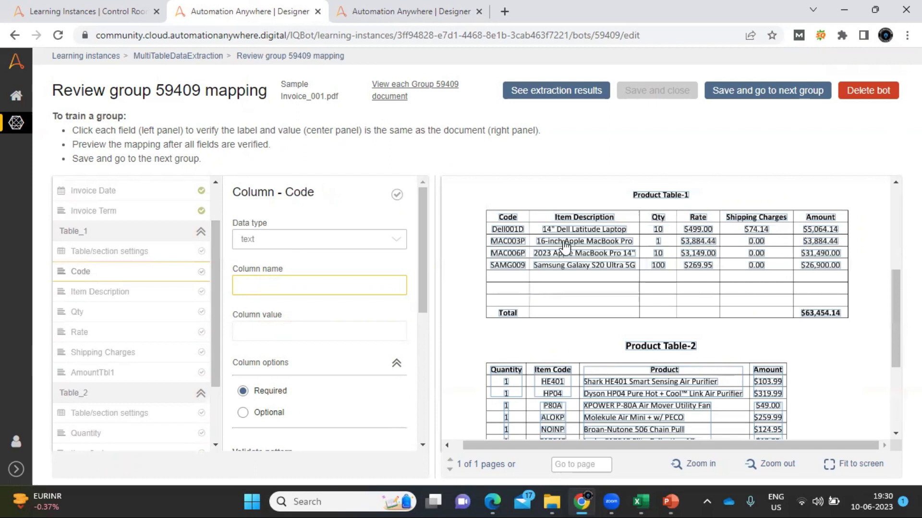
{"action": "left_click", "coordinate": [508, 223]}
{"action": "left_click", "coordinate": [318, 327]}
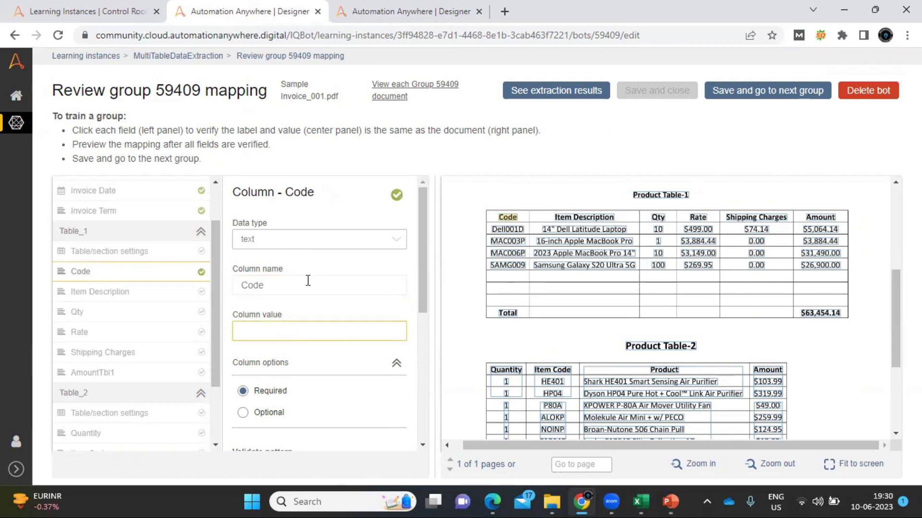
{"action": "left_click", "coordinate": [508, 230]}
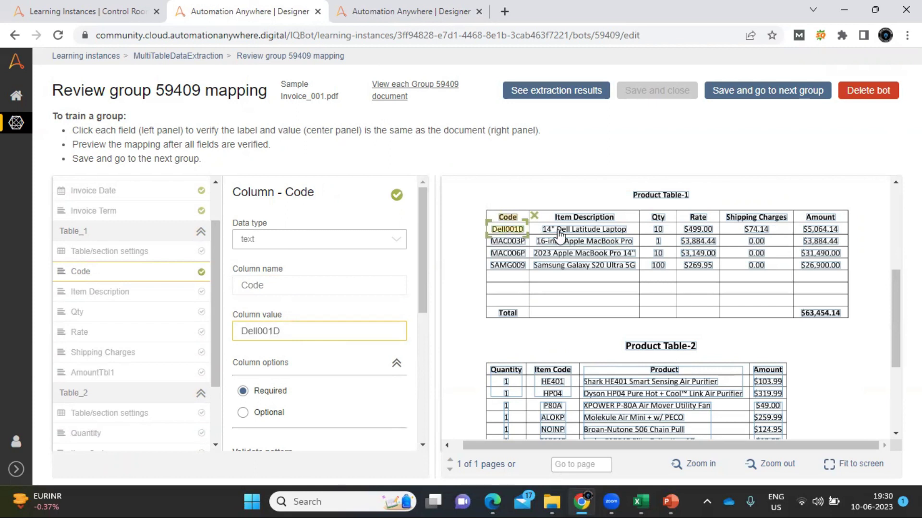
Map Table_1's Item Description column to the Item Description heading, with 14" Dell Latitude Laptop as its column value
{"action": "left_click", "coordinate": [142, 294]}
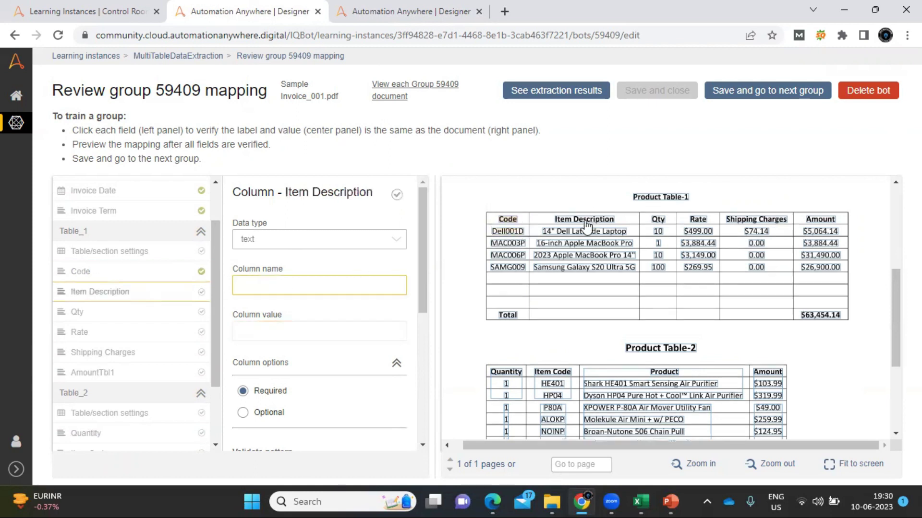
{"action": "left_click", "coordinate": [584, 224]}
{"action": "left_click", "coordinate": [286, 334]}
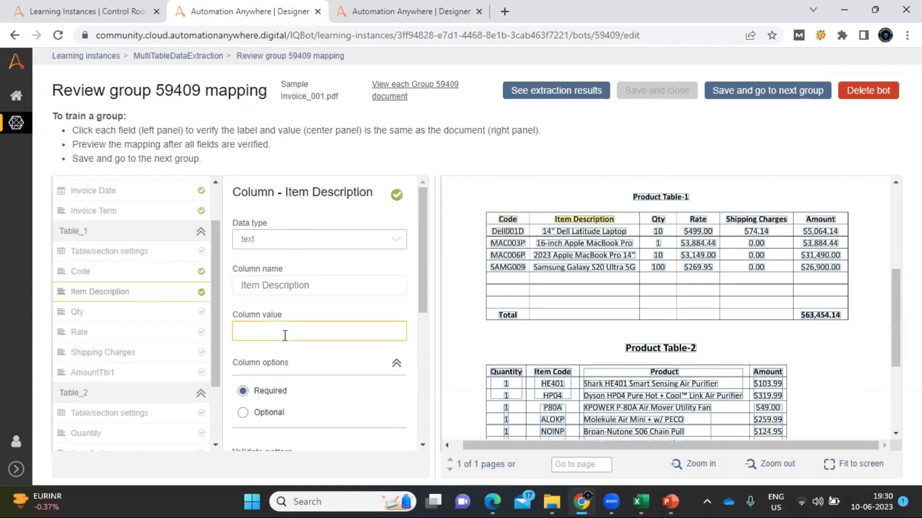
{"action": "left_click", "coordinate": [579, 238]}
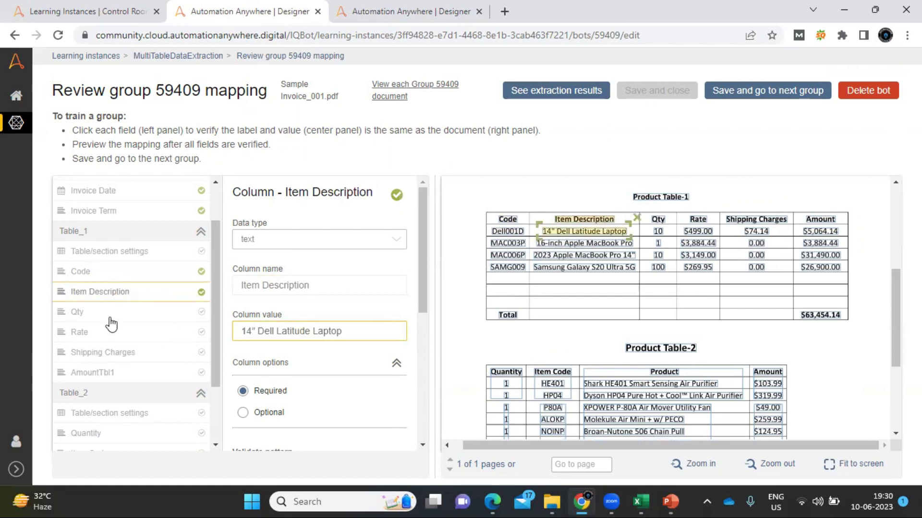
Map Table_1's Qty column to the Qty heading, with the first row's quantity 10 as its column value
{"action": "scroll", "coordinate": [115, 331], "scroll_direction": "down", "scroll_amount": 2}
{"action": "left_click", "coordinate": [123, 390]}
{"action": "scroll", "coordinate": [123, 384], "scroll_direction": "up", "scroll_amount": 2}
{"action": "left_click", "coordinate": [120, 313]}
{"action": "left_click", "coordinate": [658, 222]}
{"action": "left_click", "coordinate": [286, 331]}
{"action": "left_click", "coordinate": [658, 234]}
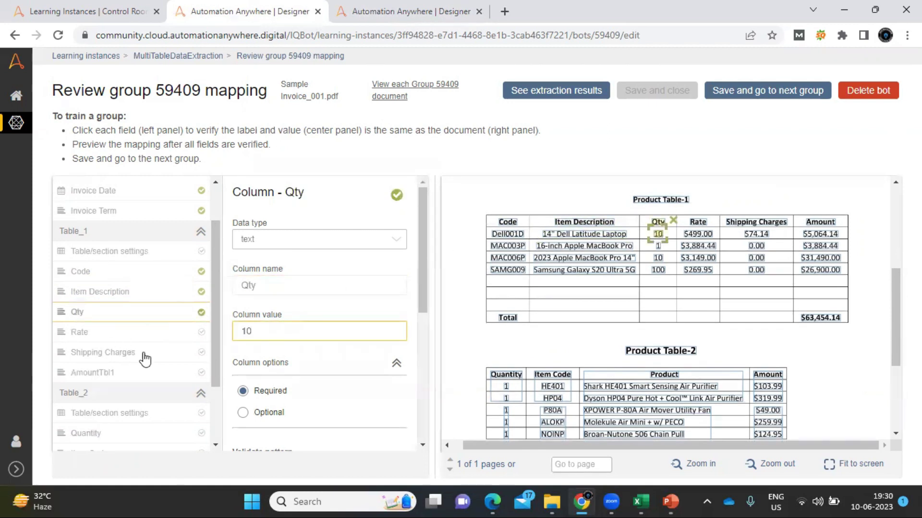
Map Table_1's Rate column to the Rate heading with value $499.00, and Shipping Charges to its own heading with value $74.14
{"action": "left_click", "coordinate": [126, 334]}
{"action": "left_click", "coordinate": [693, 224]}
{"action": "left_click", "coordinate": [286, 332]}
{"action": "left_click", "coordinate": [697, 233]}
{"action": "left_click", "coordinate": [144, 354]}
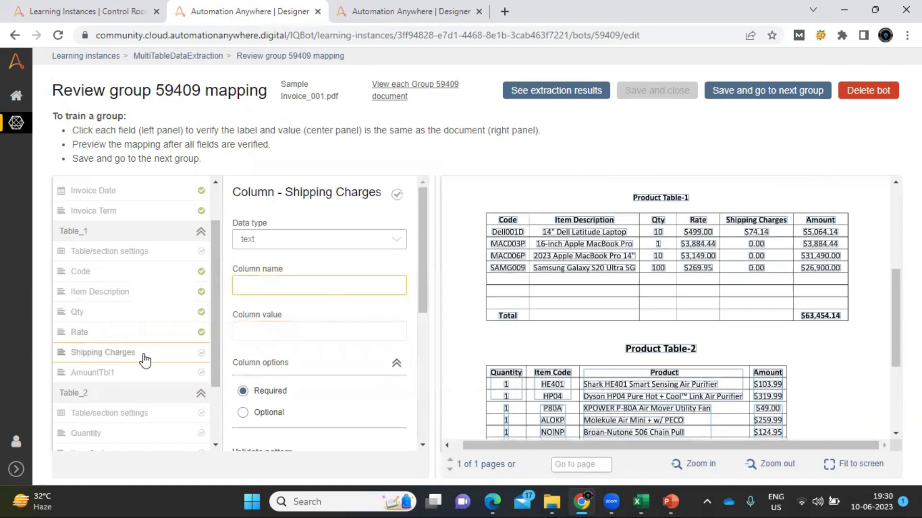
{"action": "left_click", "coordinate": [321, 339]}
{"action": "left_click", "coordinate": [762, 234]}
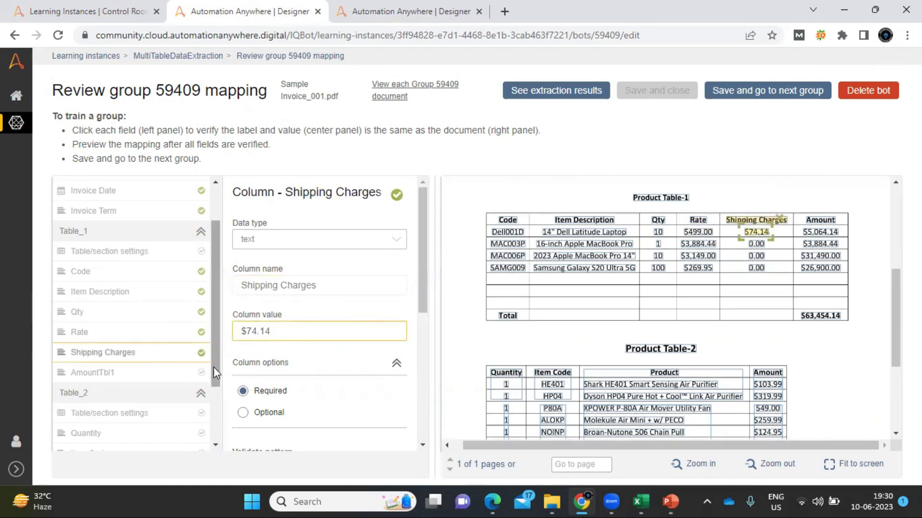
Map Table_1's AmountTbl1 column with the Shipping Charges heading as column name and $5,064.14 as column value
{"action": "left_click_drag", "start_coordinate": [214, 366], "coordinate": [216, 380]}
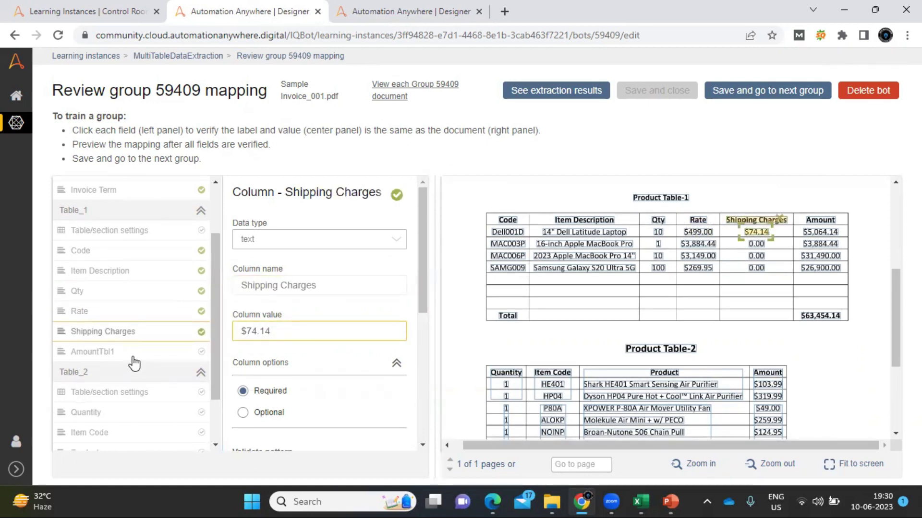
{"action": "left_click", "coordinate": [134, 359]}
{"action": "scroll", "coordinate": [671, 307], "scroll_direction": "down", "scroll_amount": 5}
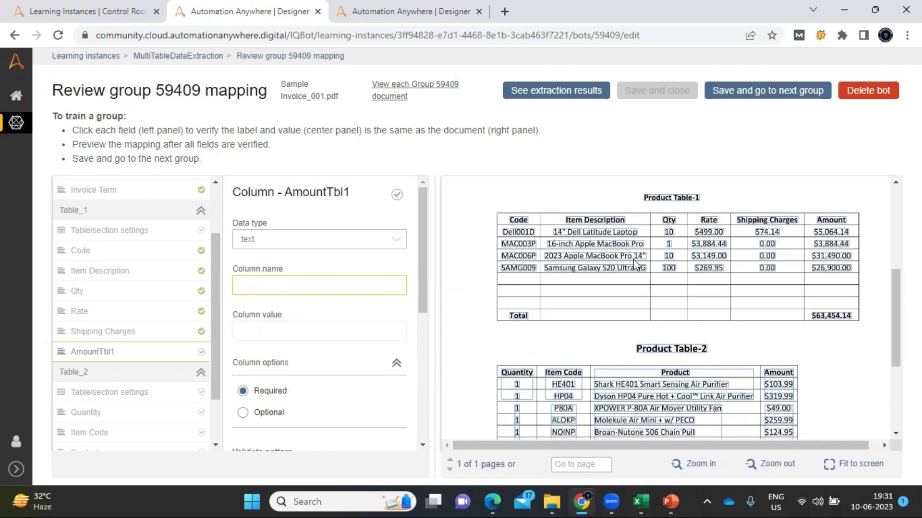
{"action": "left_click", "coordinate": [745, 222]}
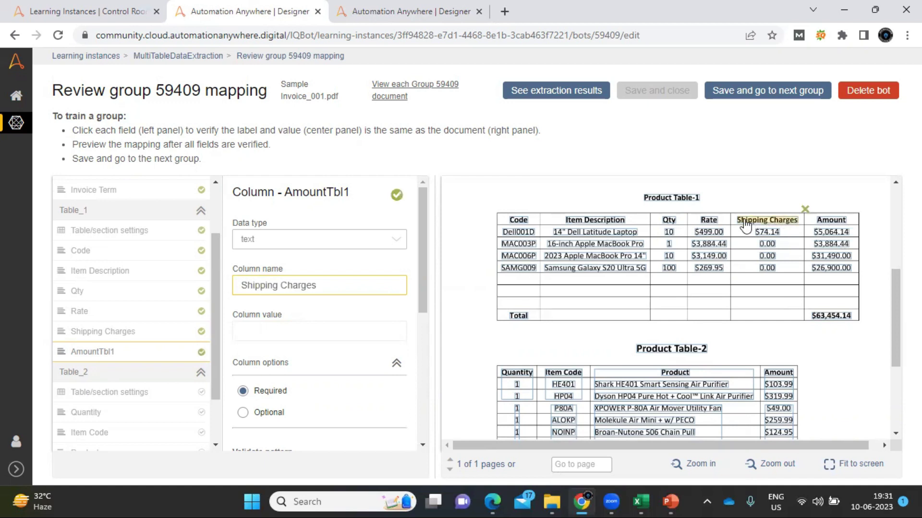
{"action": "left_click", "coordinate": [328, 330]}
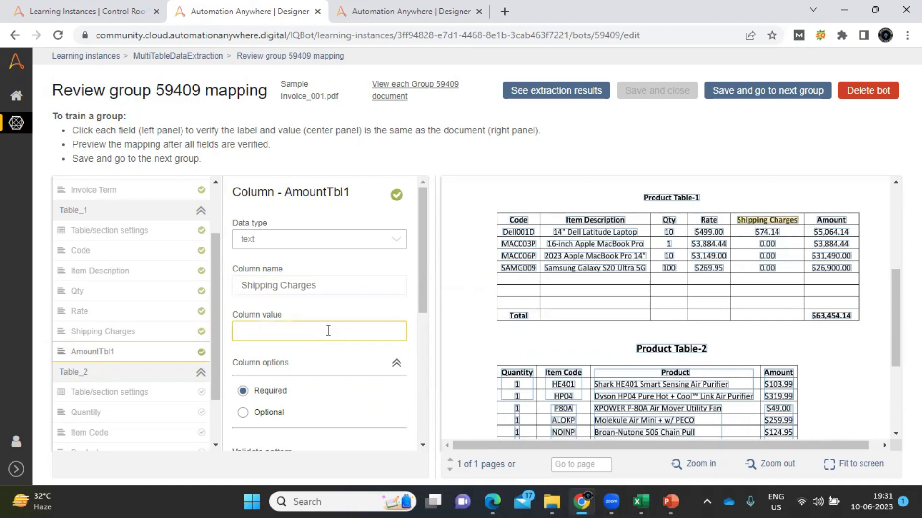
{"action": "left_click", "coordinate": [844, 232]}
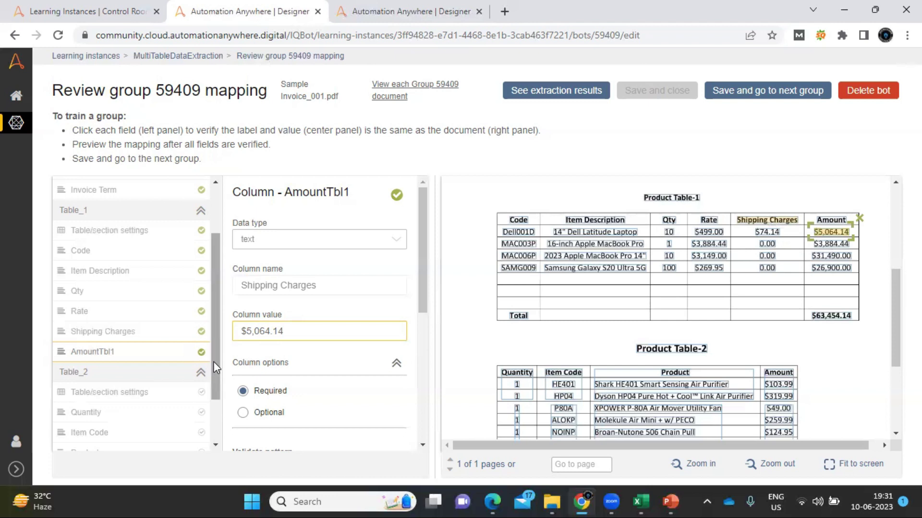
Map Table_2's Quantity column to the Quantity heading of Product Table-2, and Item Code to its own heading with value HE401
{"action": "scroll", "coordinate": [213, 361], "scroll_direction": "down", "scroll_amount": 1}
{"action": "left_click", "coordinate": [110, 363]}
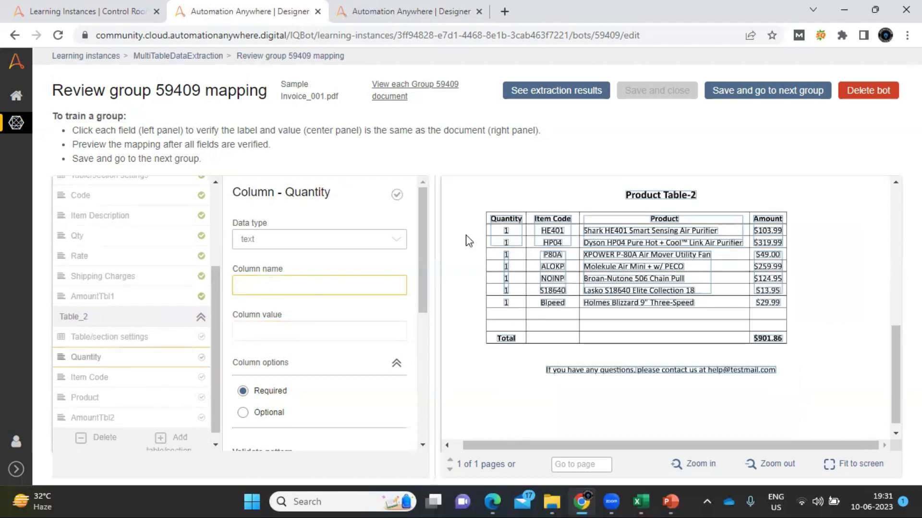
{"action": "left_click", "coordinate": [504, 220]}
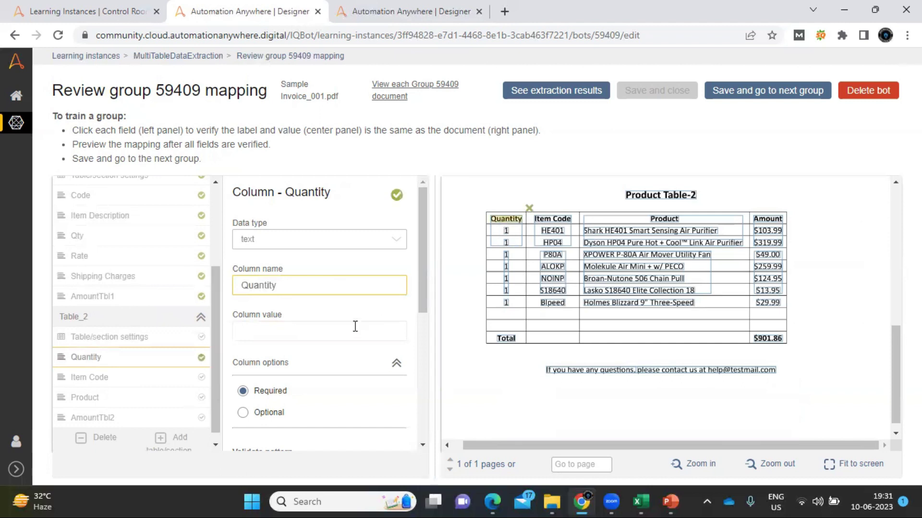
{"action": "left_click", "coordinate": [103, 377]}
{"action": "left_click", "coordinate": [552, 220]}
{"action": "left_click", "coordinate": [552, 233]}
Map Table_2's Product column to the Product heading, with Shark HE401 Smart Sensing Air Purifier as its column value
{"action": "left_click", "coordinate": [120, 399]}
{"action": "left_click", "coordinate": [663, 221]}
{"action": "left_click", "coordinate": [313, 330]}
{"action": "left_click", "coordinate": [633, 236]}
Map Table_2's AmountTbl2 column with the Product heading as column name and $103.99 as column value, and review the field list
{"action": "left_click", "coordinate": [123, 418]}
{"action": "scroll", "coordinate": [624, 288], "scroll_direction": "down", "scroll_amount": 10}
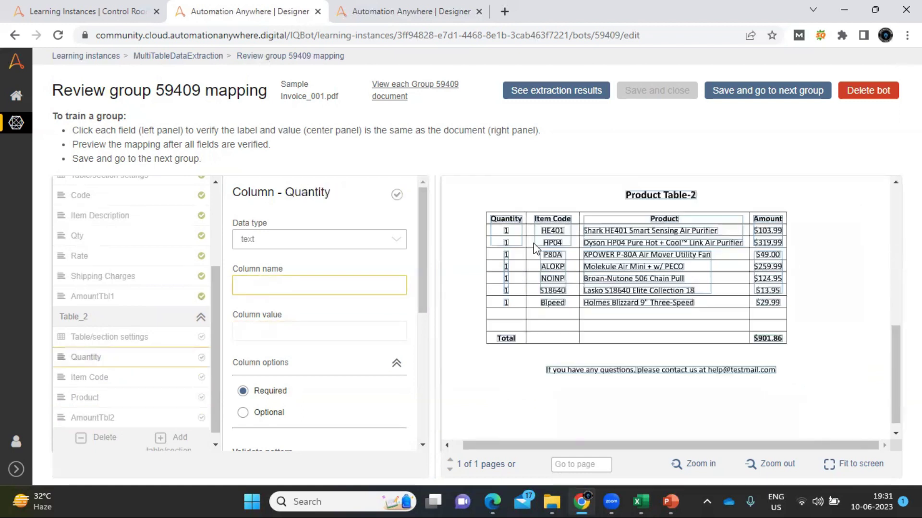
{"action": "scroll", "coordinate": [672, 264], "scroll_direction": "up", "scroll_amount": 2}
{"action": "left_click", "coordinate": [676, 262]}
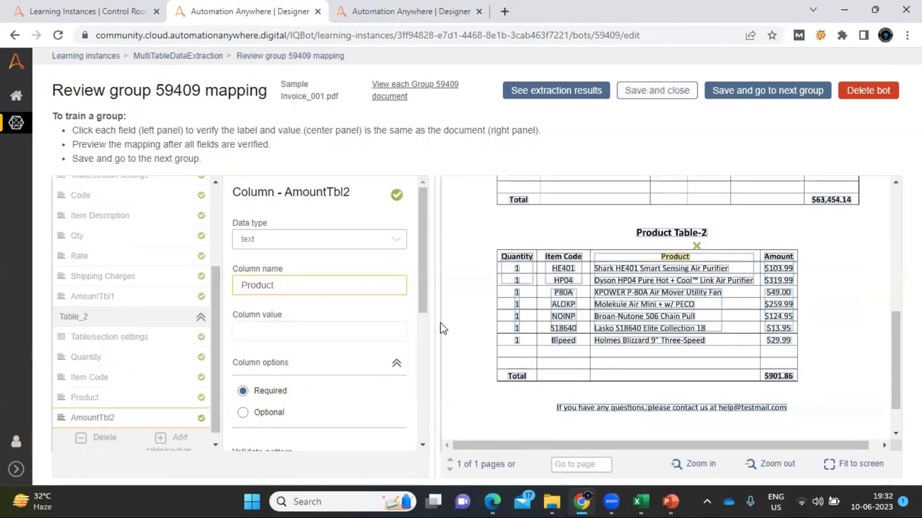
{"action": "left_click", "coordinate": [331, 329]}
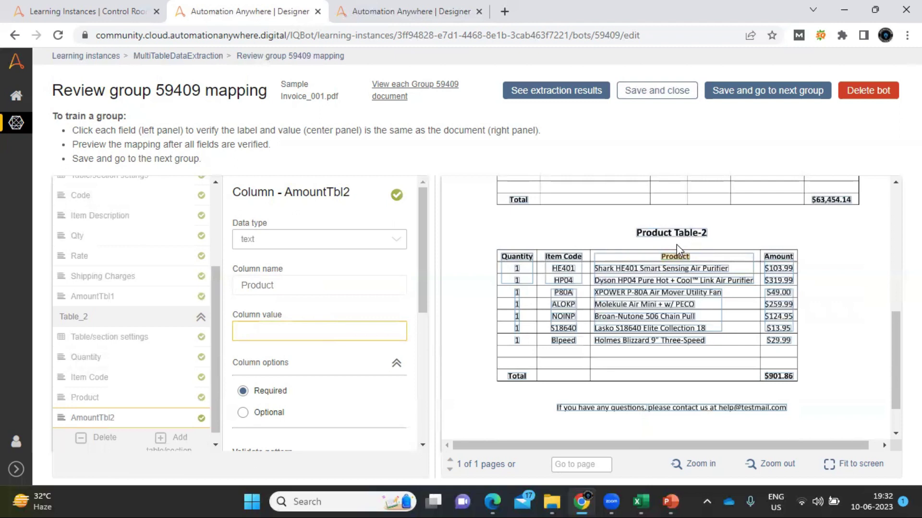
{"action": "left_click", "coordinate": [774, 270]}
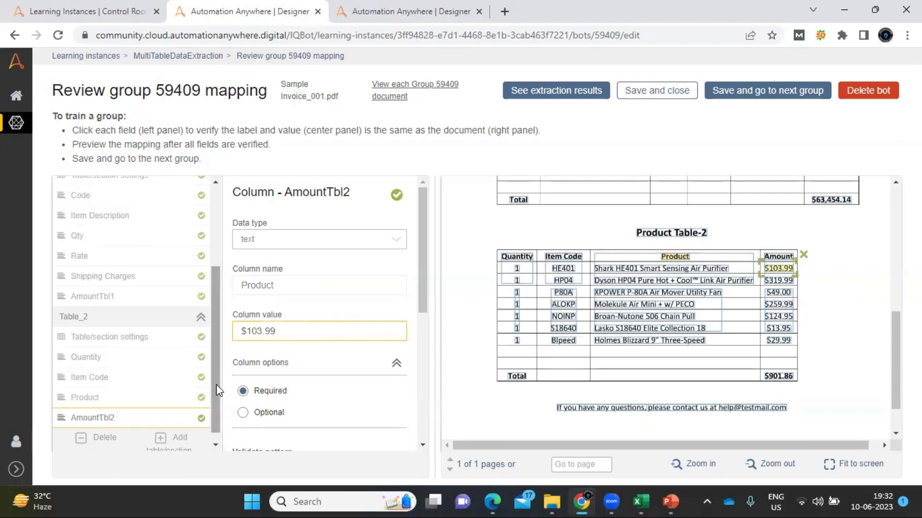
{"action": "left_click_drag", "start_coordinate": [216, 384], "coordinate": [218, 428]}
{"action": "left_click_drag", "start_coordinate": [213, 382], "coordinate": [219, 317]}
{"action": "left_click_drag", "start_coordinate": [218, 214], "coordinate": [214, 192]}
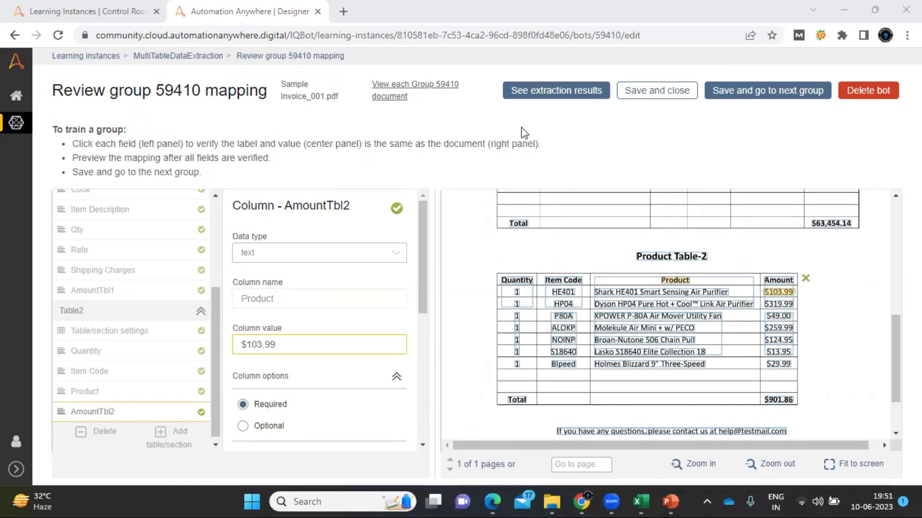
Preview the group's extraction results and check the Contact Person, Invoice Number, Invoice Date and Invoice Term values against the document
{"action": "left_click", "coordinate": [547, 100]}
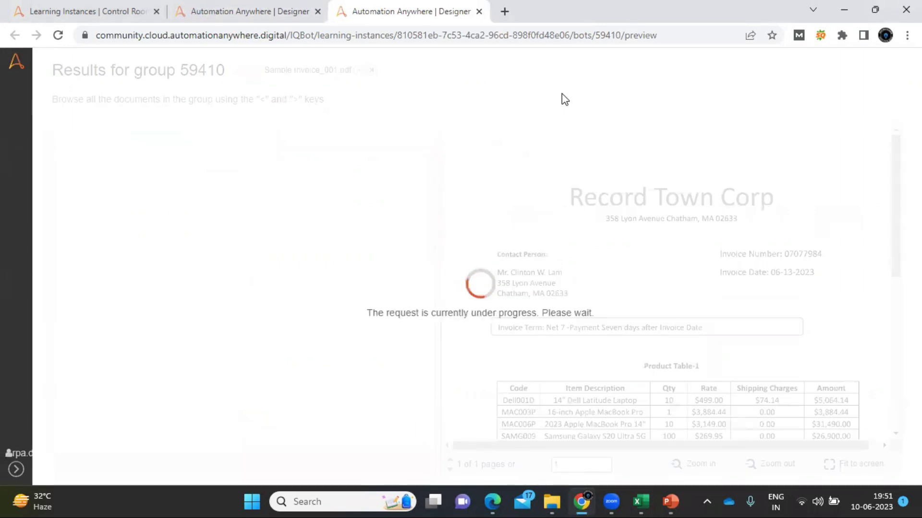
{"action": "left_click", "coordinate": [316, 198]}
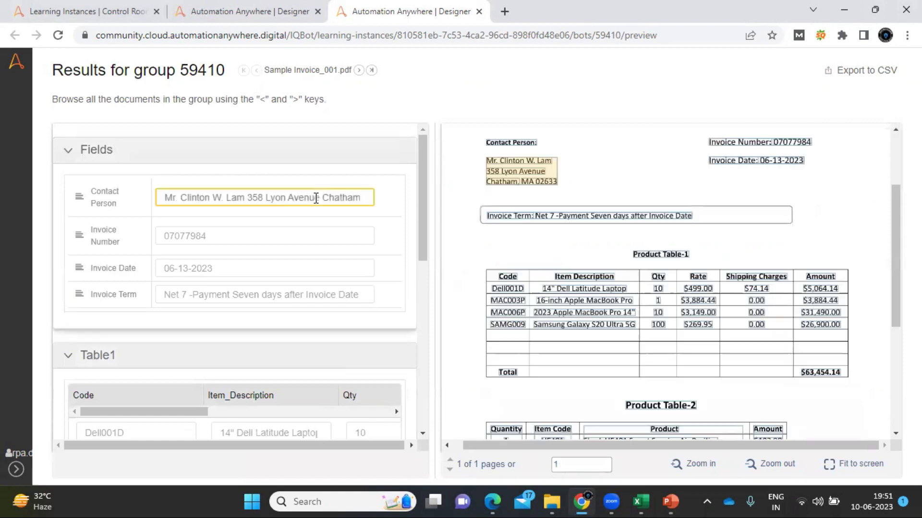
{"action": "left_click", "coordinate": [270, 234]}
{"action": "left_click", "coordinate": [250, 268]}
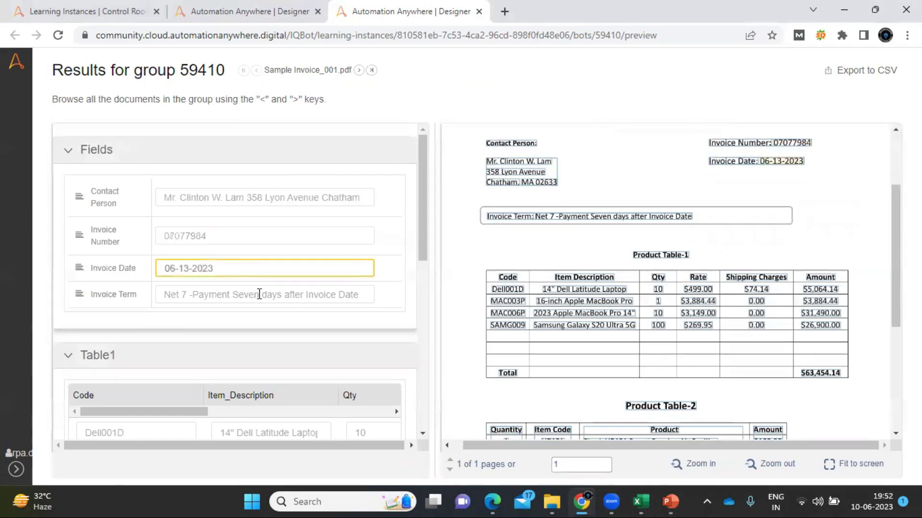
{"action": "left_click", "coordinate": [259, 294]}
Check the extracted Table1 rows against Product Table-1, from the Code column through AmountTbl1 and from the first to the last row
{"action": "left_click_drag", "start_coordinate": [424, 226], "coordinate": [425, 305]}
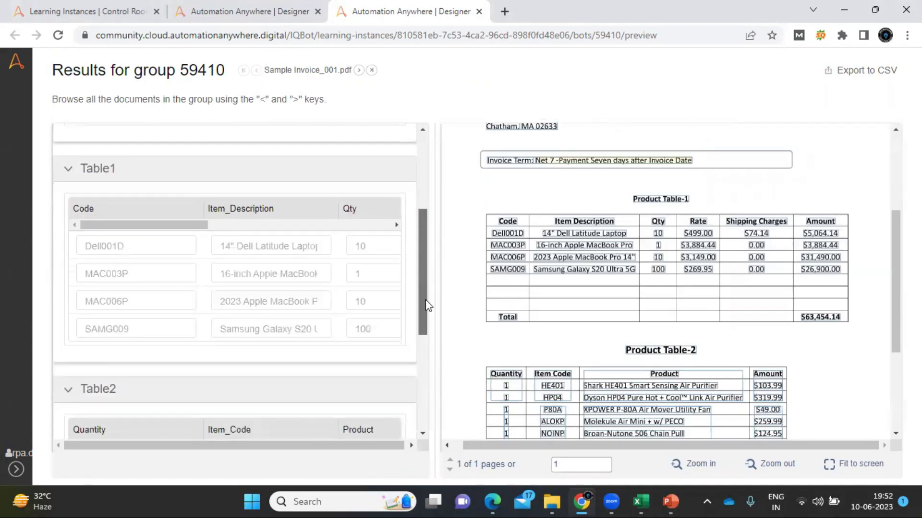
{"action": "left_click", "coordinate": [146, 241]}
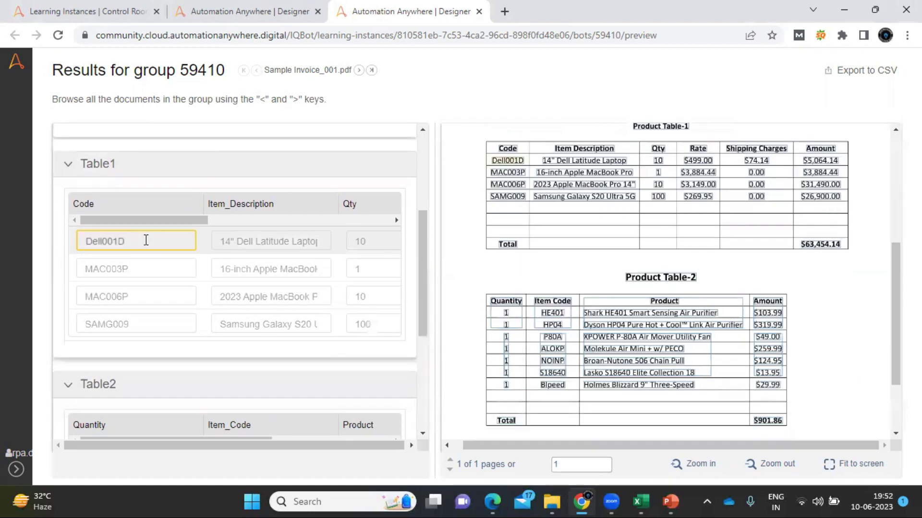
{"action": "left_click", "coordinate": [268, 241]}
{"action": "left_click_drag", "start_coordinate": [182, 220], "coordinate": [328, 232]}
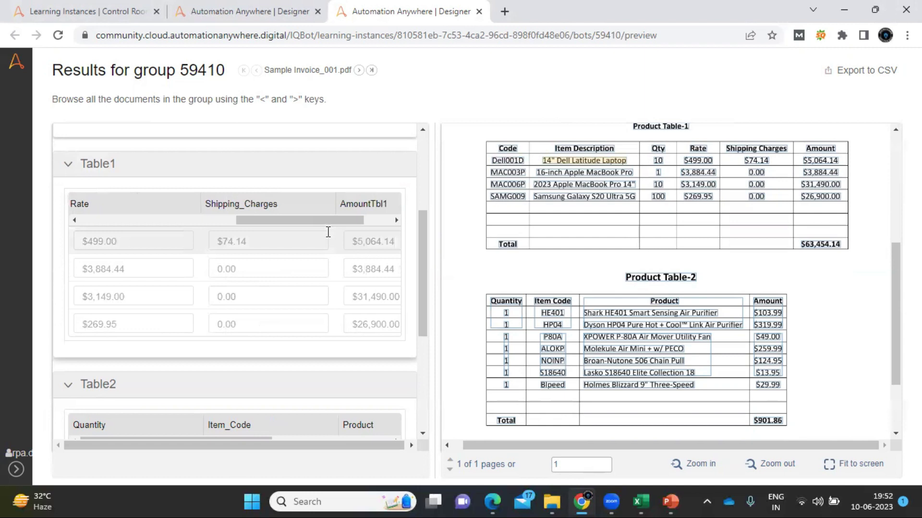
{"action": "left_click", "coordinate": [375, 246]}
{"action": "left_click", "coordinate": [374, 324]}
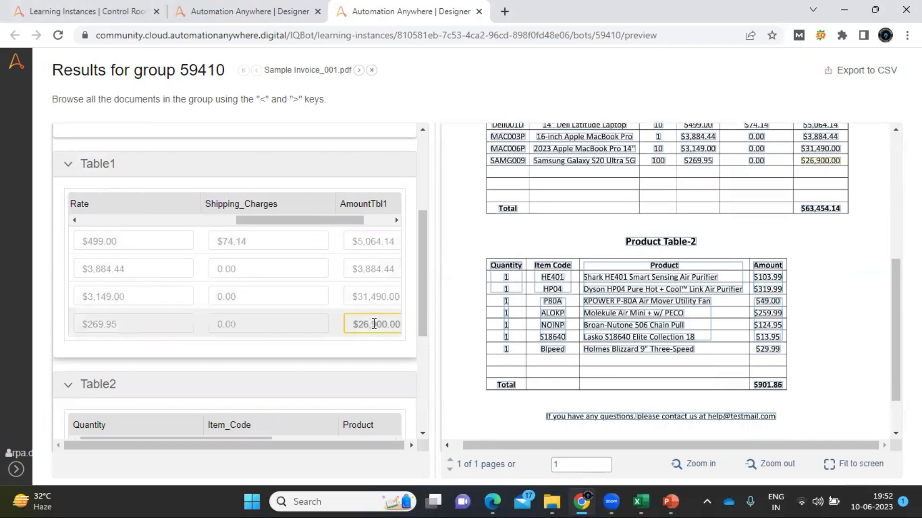
{"action": "left_click_drag", "start_coordinate": [260, 220], "coordinate": [94, 220]}
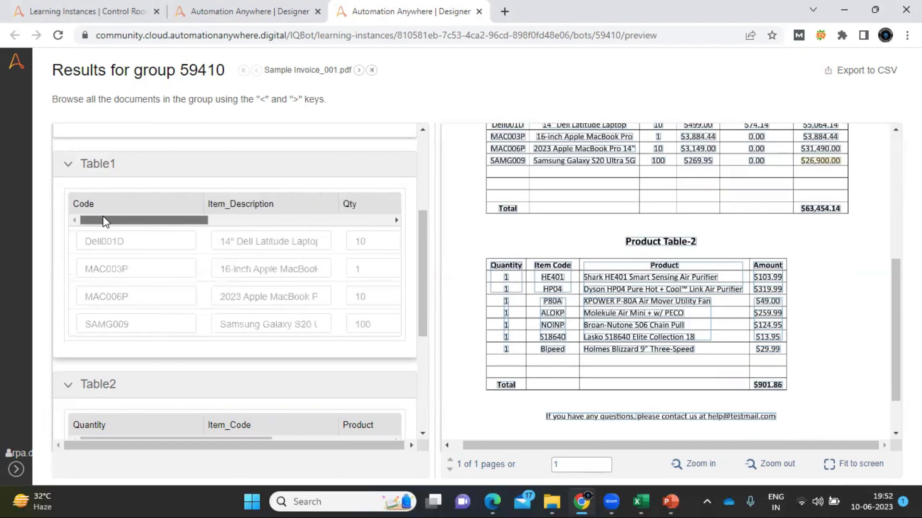
{"action": "left_click", "coordinate": [106, 322]}
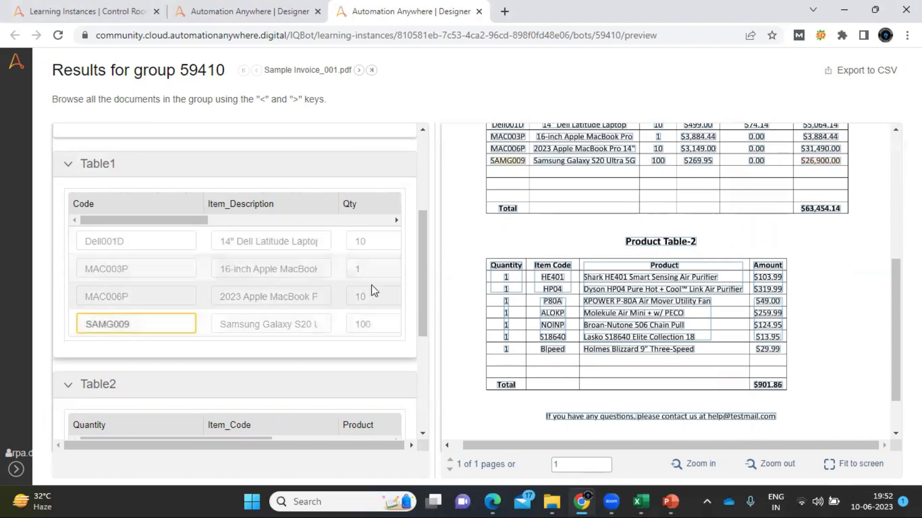
Check the extracted Table2 rows against Product Table-2, from the Quantity column through AmountTbl2 down to the last row
{"action": "left_click_drag", "start_coordinate": [425, 300], "coordinate": [427, 383]}
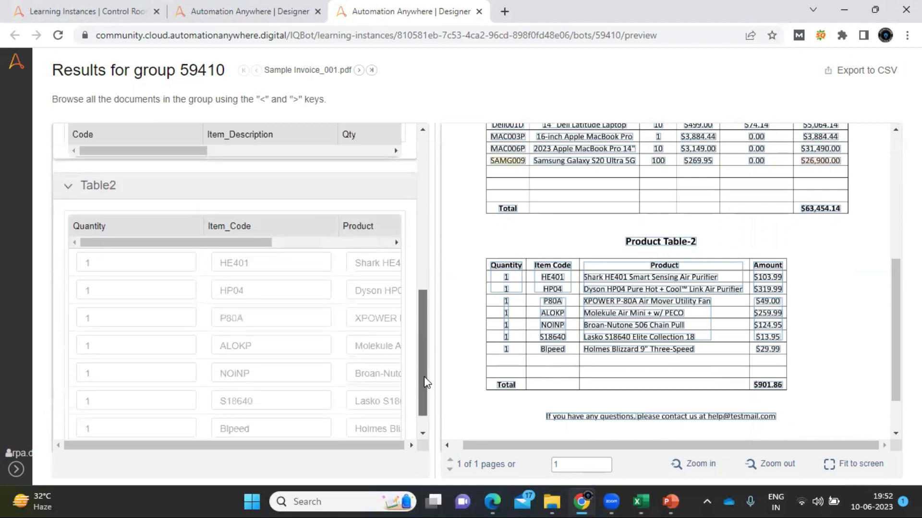
{"action": "left_click", "coordinate": [136, 259]}
{"action": "left_click", "coordinate": [233, 261]}
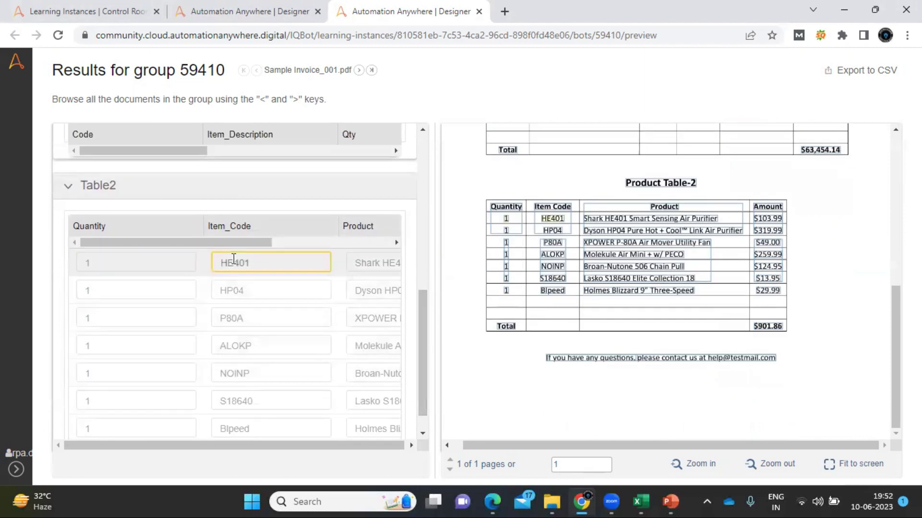
{"action": "left_click_drag", "start_coordinate": [238, 249], "coordinate": [356, 246]}
{"action": "left_click", "coordinate": [344, 261]}
{"action": "left_click_drag", "start_coordinate": [424, 315], "coordinate": [419, 398]}
{"action": "left_click", "coordinate": [299, 396]}
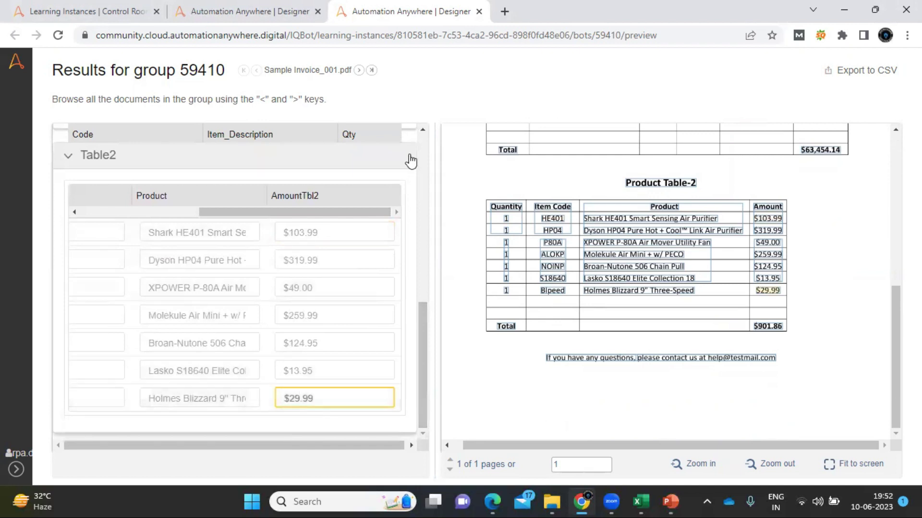
Switch the results preview to Sample Invoice_002.pdf and check its Contact Person, Invoice Number, Invoice Date and Invoice Term values against the document
{"action": "left_click", "coordinate": [359, 71]}
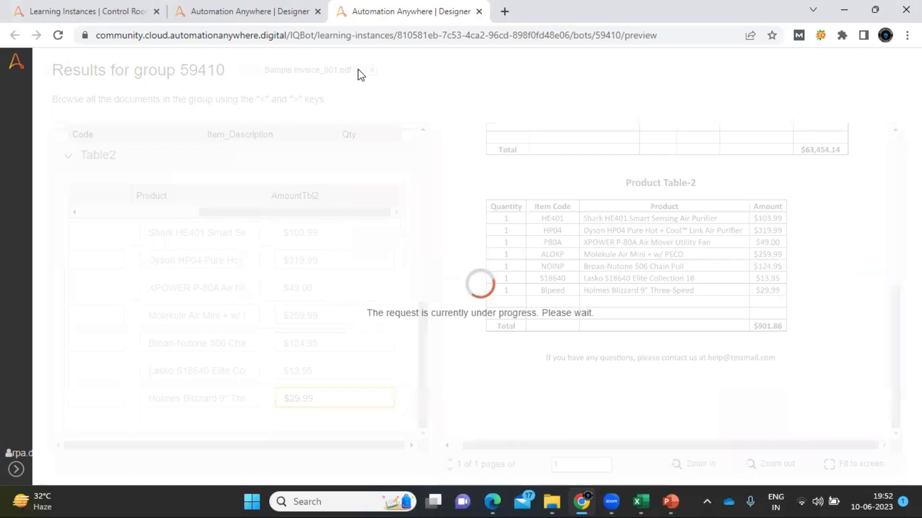
{"action": "left_click_drag", "start_coordinate": [425, 336], "coordinate": [432, 150]}
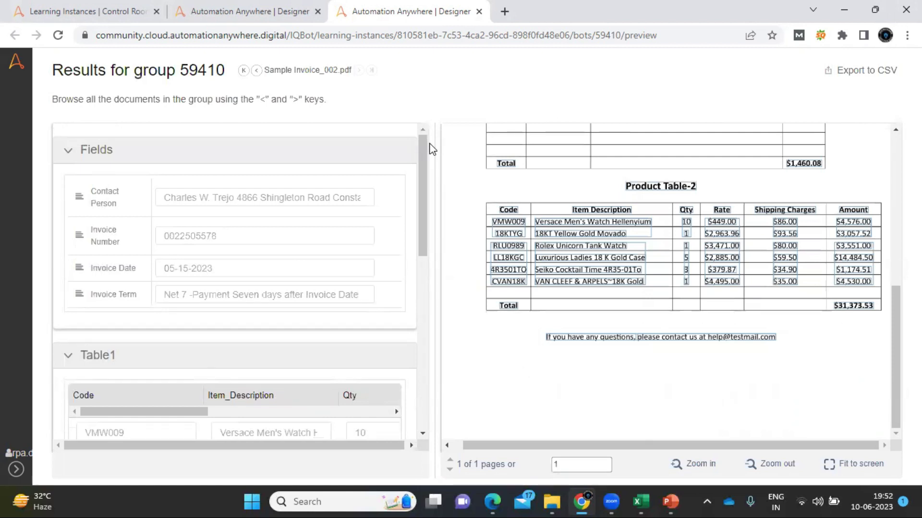
{"action": "left_click", "coordinate": [336, 195]}
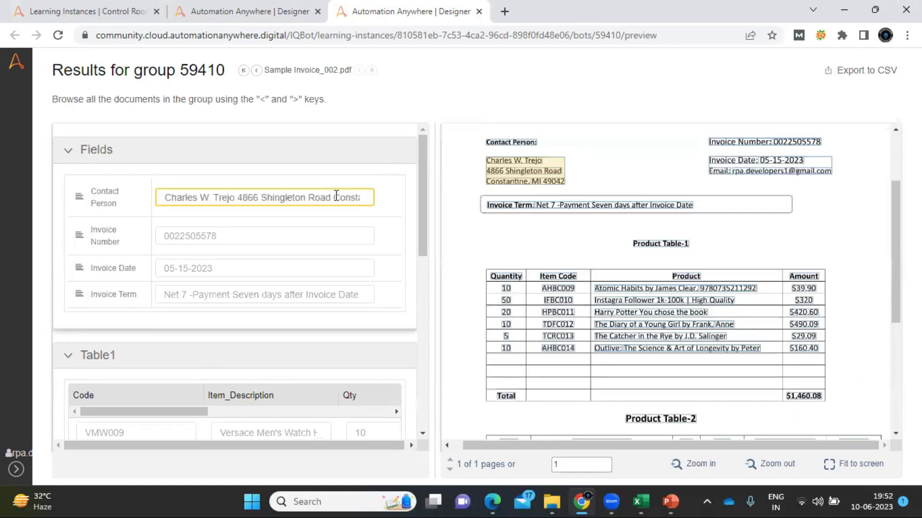
{"action": "left_click", "coordinate": [244, 241]}
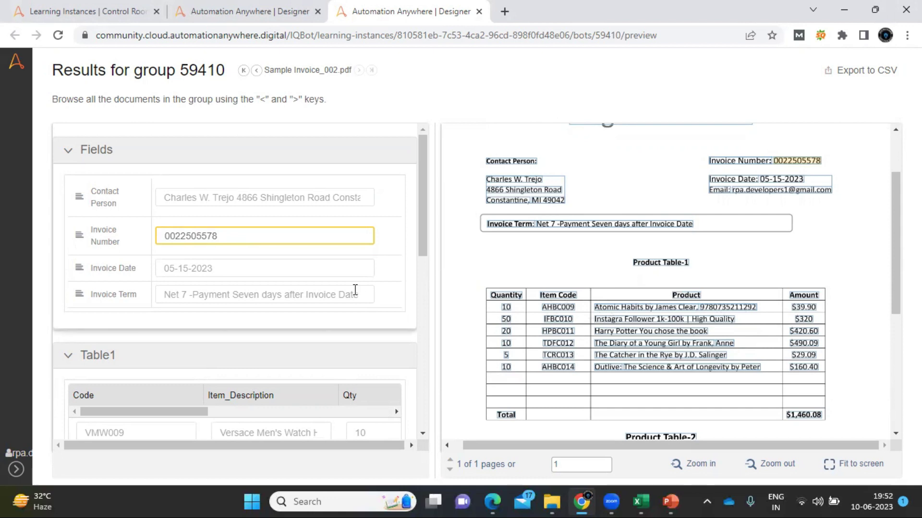
{"action": "left_click", "coordinate": [255, 263]}
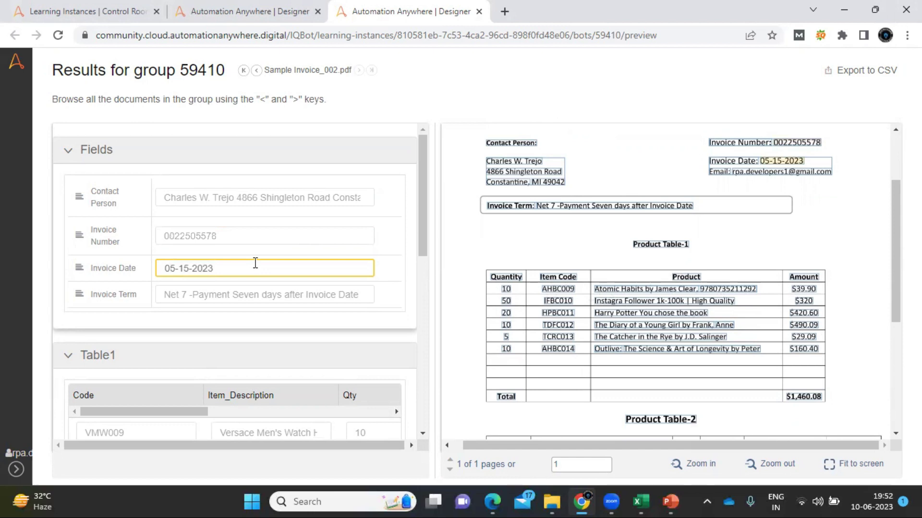
{"action": "left_click", "coordinate": [331, 294]}
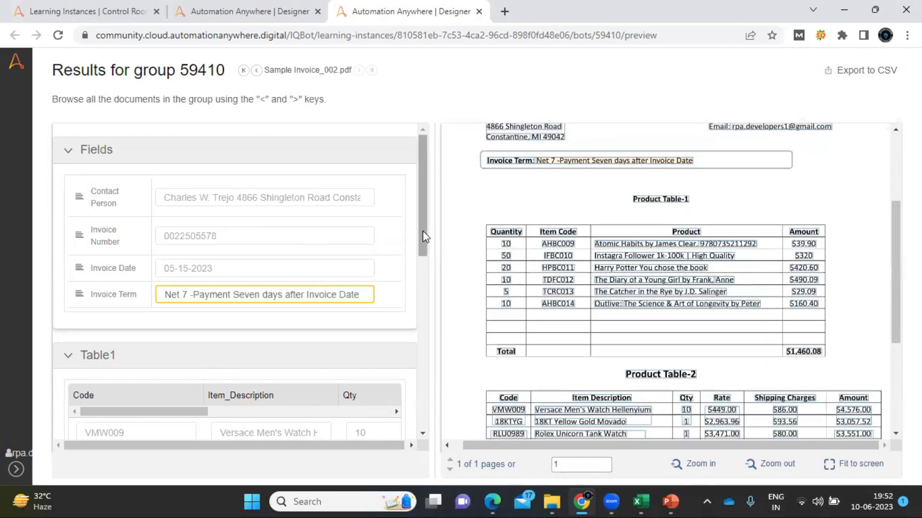
Check the first extracted Table1 row of Sample Invoice_002.pdf against Product Table-2, looking at the Code and Item_Description columns
{"action": "left_click_drag", "start_coordinate": [425, 236], "coordinate": [420, 310]}
{"action": "left_click", "coordinate": [135, 225]}
{"action": "left_click", "coordinate": [251, 226]}
{"action": "left_click_drag", "start_coordinate": [206, 204], "coordinate": [134, 216]}
{"action": "left_click", "coordinate": [261, 225]}
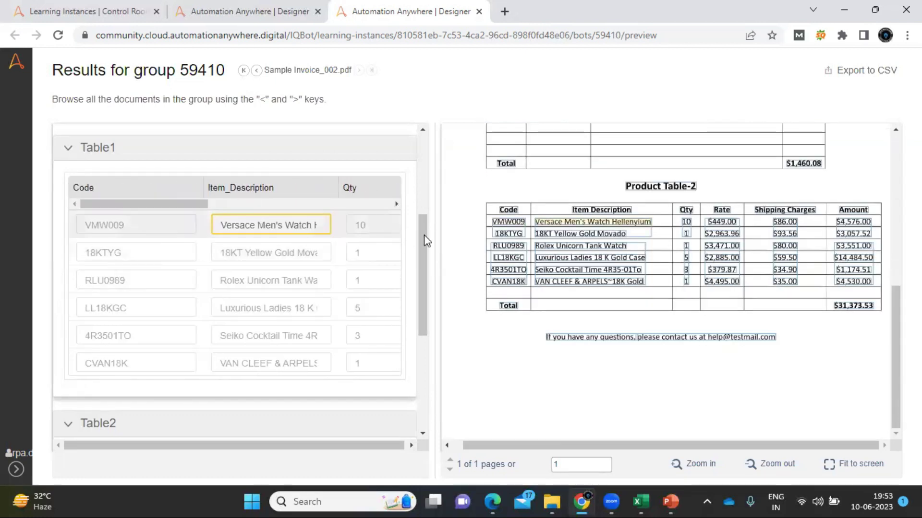
Check the extracted Table2 rows of Sample Invoice_002.pdf against Product Table-1, including the AmountTbl2 column down to the last row
{"action": "left_click_drag", "start_coordinate": [425, 235], "coordinate": [426, 330]}
{"action": "left_click", "coordinate": [164, 259]}
{"action": "left_click_drag", "start_coordinate": [185, 239], "coordinate": [239, 240]}
{"action": "left_click", "coordinate": [335, 288]}
{"action": "left_click", "coordinate": [340, 406]}
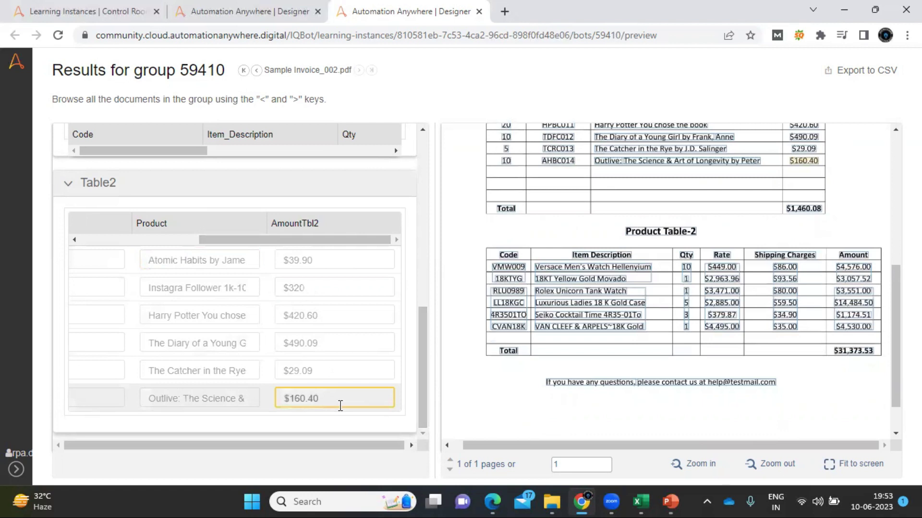
{"action": "left_click_drag", "start_coordinate": [426, 393], "coordinate": [433, 191]}
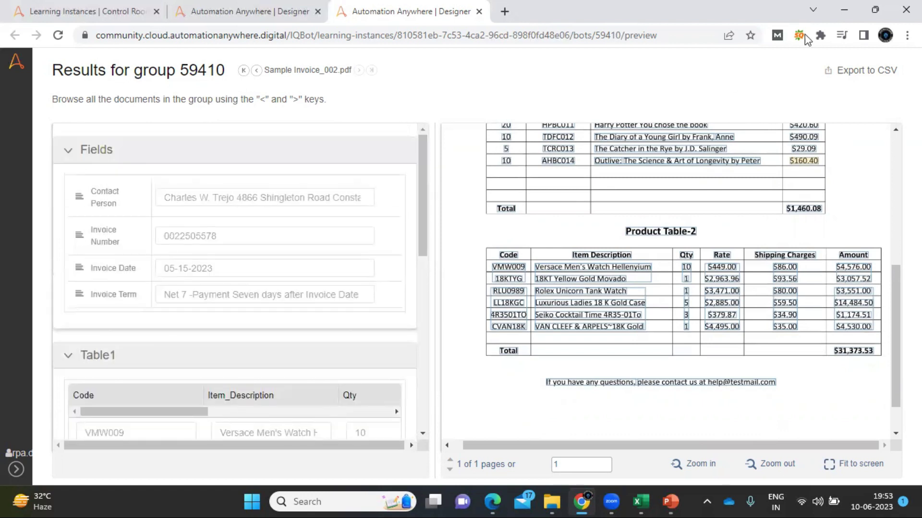
Return to the group mapping review, save and close the current training, and dismiss the training-complete notice
{"action": "key", "text": "ctrl+Tab"}
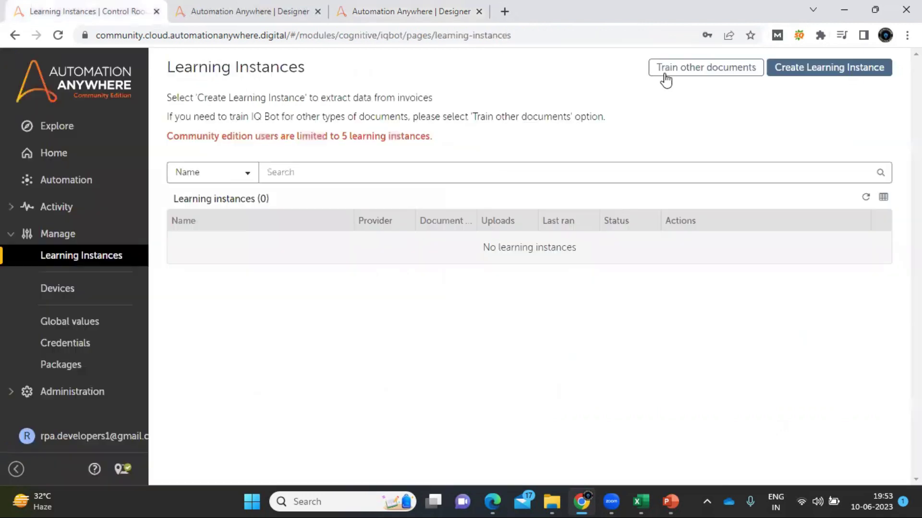
{"action": "key", "text": "ctrl+Tab"}
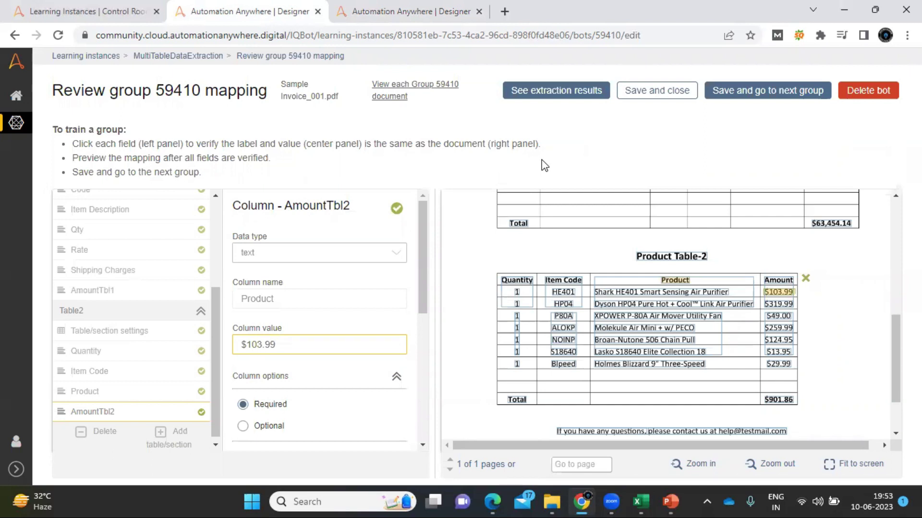
{"action": "left_click", "coordinate": [676, 93]}
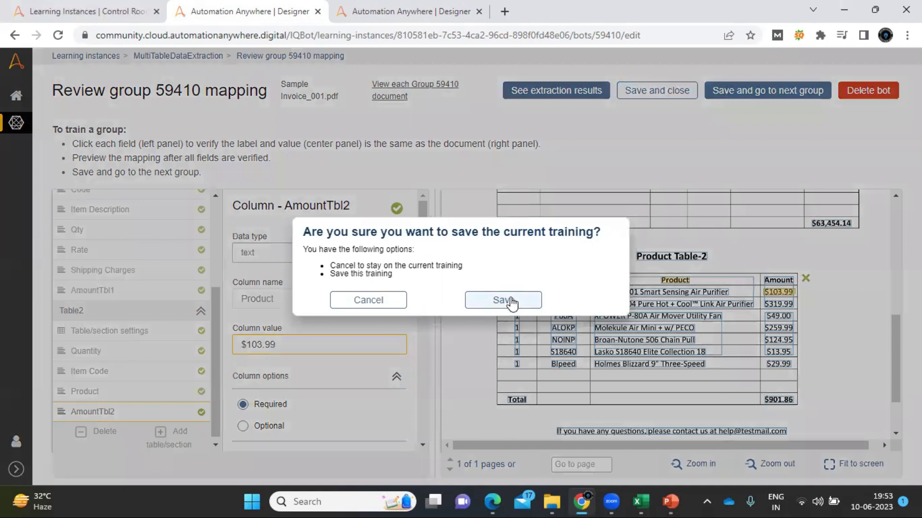
{"action": "left_click", "coordinate": [508, 302]}
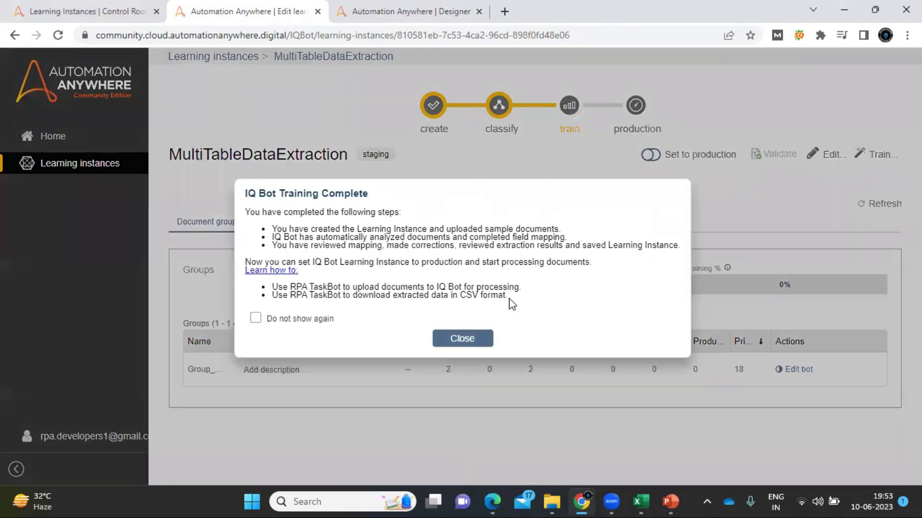
{"action": "left_click", "coordinate": [457, 338]}
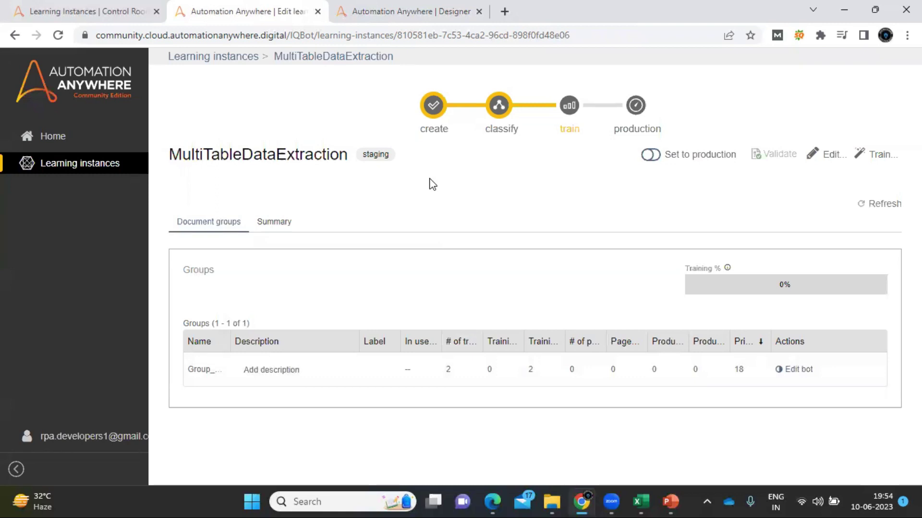
Set the MultiTableDataExtraction learning instance to production and refresh its document groups
{"action": "left_click", "coordinate": [658, 155]}
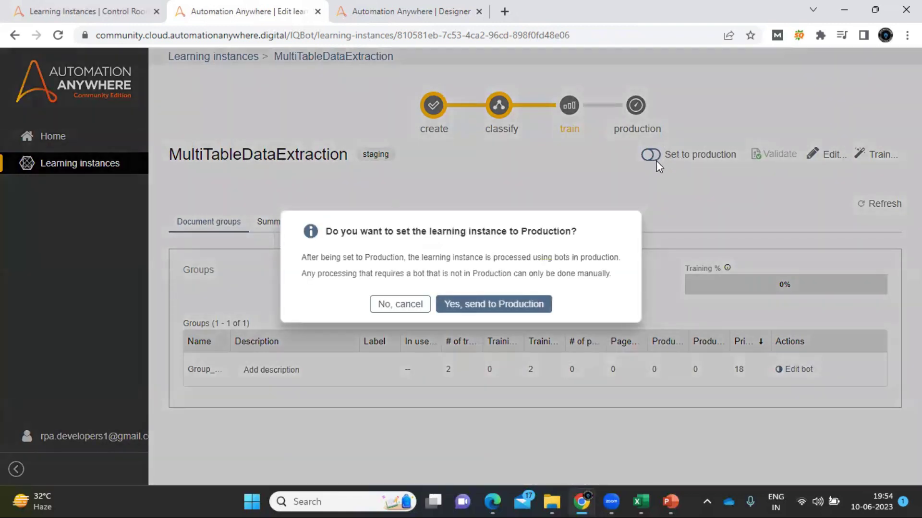
{"action": "left_click", "coordinate": [526, 304]}
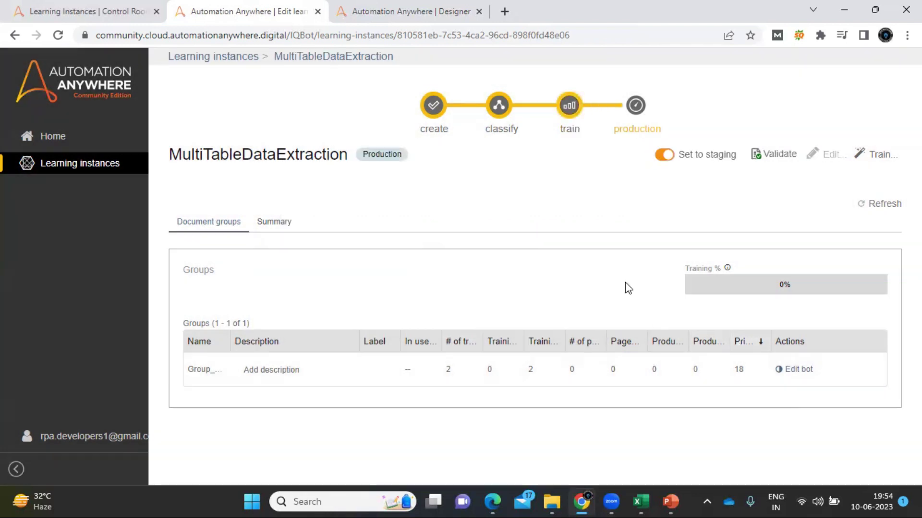
{"action": "left_click", "coordinate": [881, 206]}
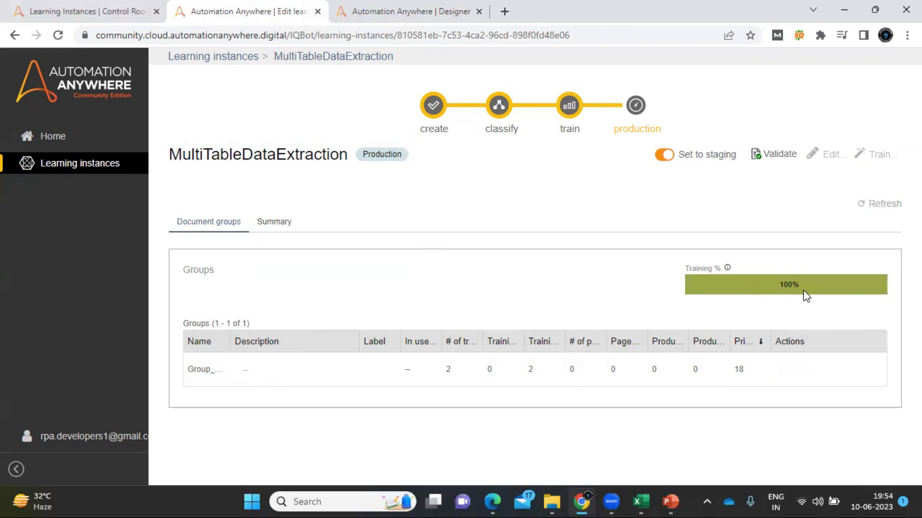
Open the IQBotTableExtraction task bot from the YouTube Tutorials folder in the Control Room's automation repository
{"action": "left_click", "coordinate": [551, 502]}
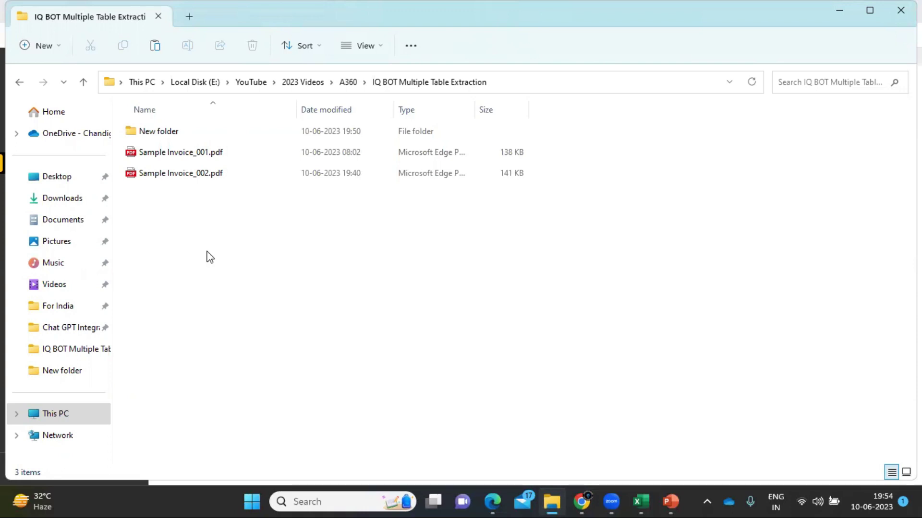
{"action": "key", "text": "alt+Tab"}
{"action": "left_click", "coordinate": [86, 11]}
{"action": "left_click", "coordinate": [65, 180]}
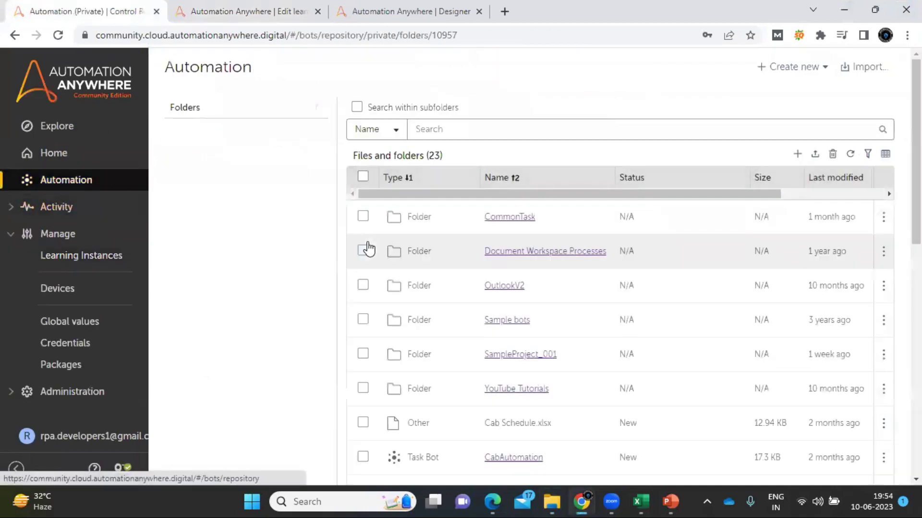
{"action": "left_click", "coordinate": [840, 181]}
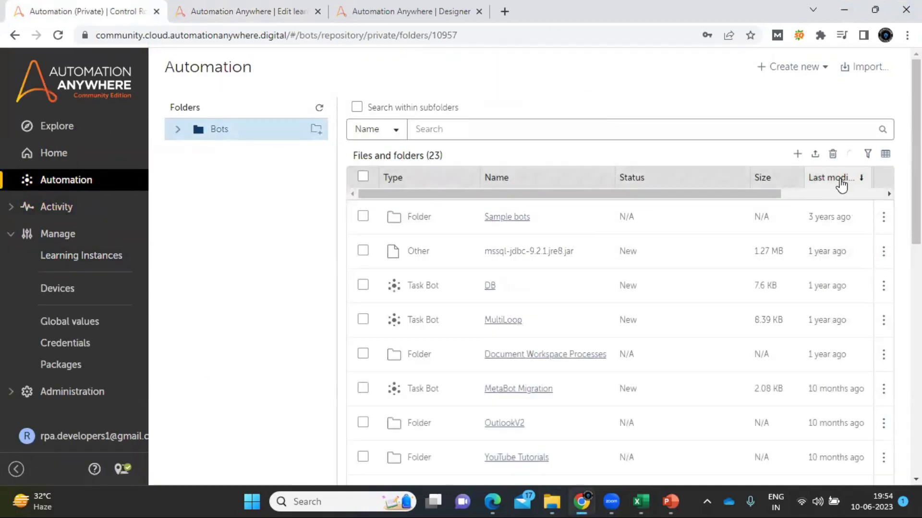
{"action": "left_click", "coordinate": [178, 130]}
{"action": "left_click", "coordinate": [241, 259]}
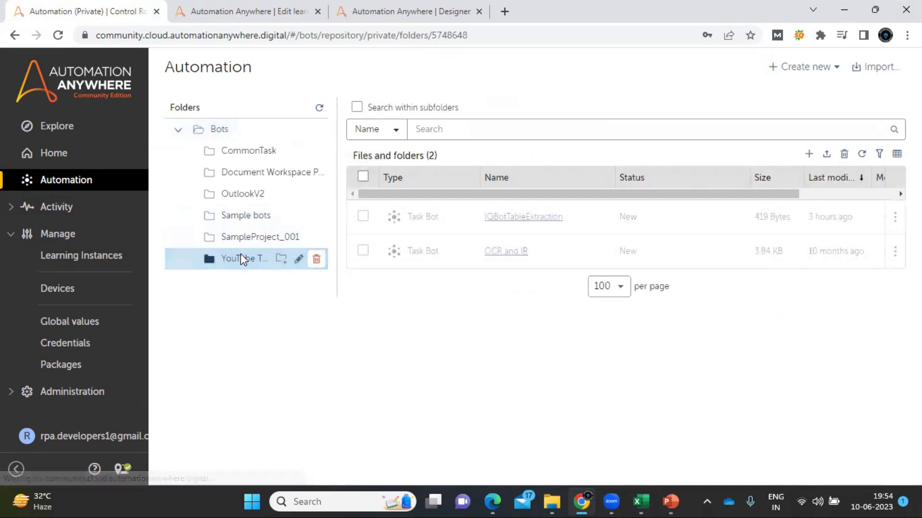
{"action": "left_click", "coordinate": [534, 220]}
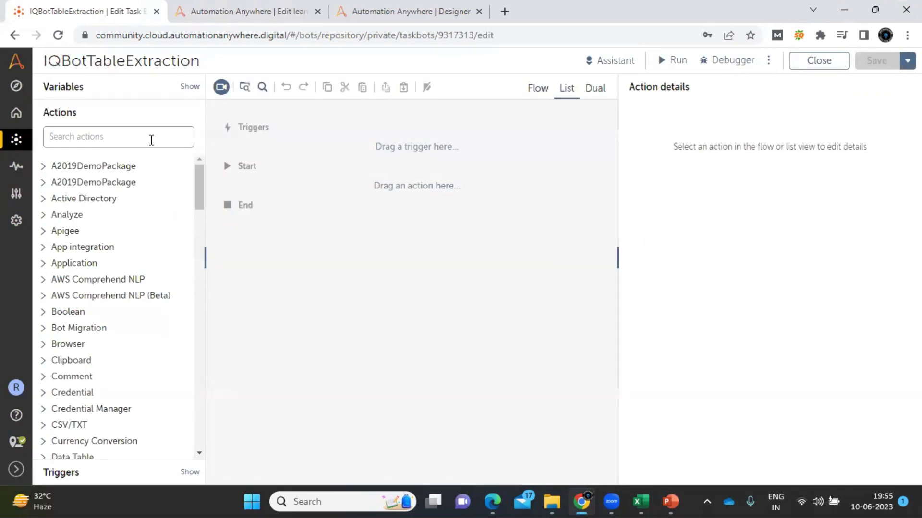
Find the IQ Bot actions and add an Upload Document action between Start and End of the task bot
{"action": "left_click", "coordinate": [151, 139]}
{"action": "type", "text": "Iq"}
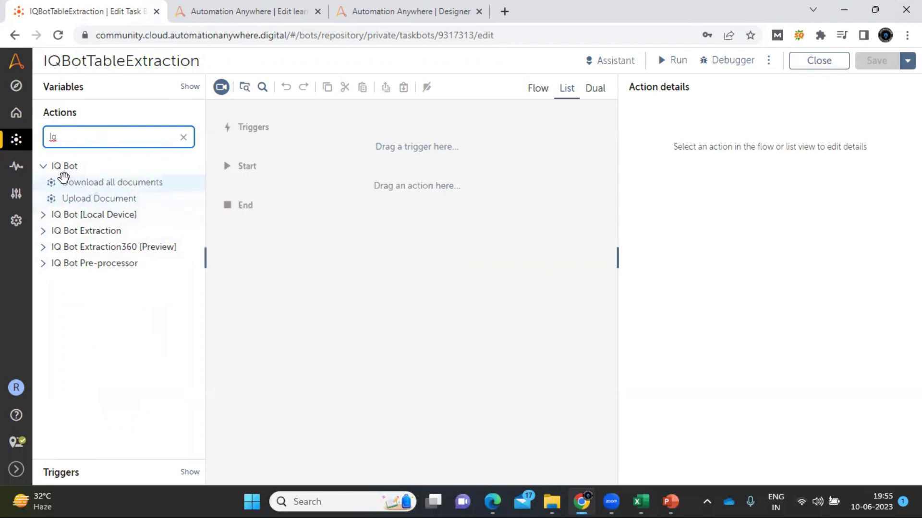
{"action": "left_click_drag", "start_coordinate": [95, 199], "coordinate": [303, 187]}
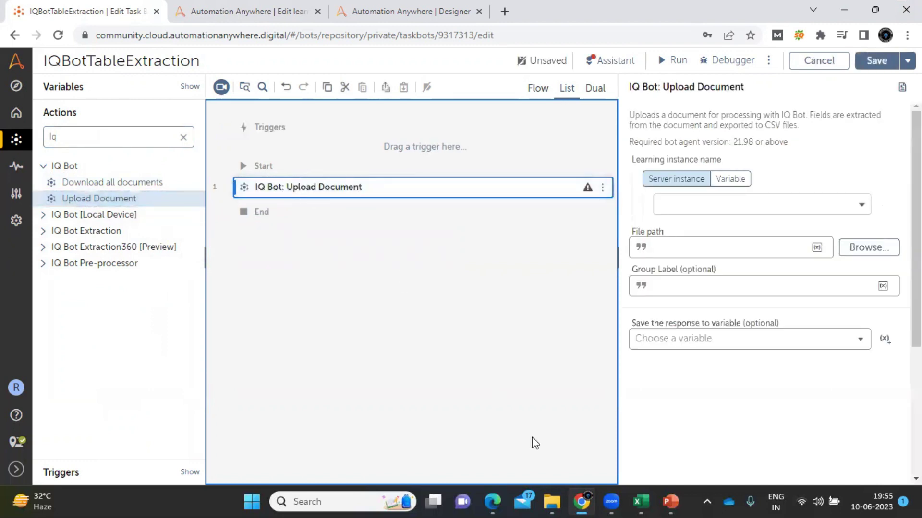
Copy the path of Sample Invoice_001.pdf from the IQ BOT Multiple Table Extraction folder in File Explorer and return to the bot editor
{"action": "left_click", "coordinate": [552, 502]}
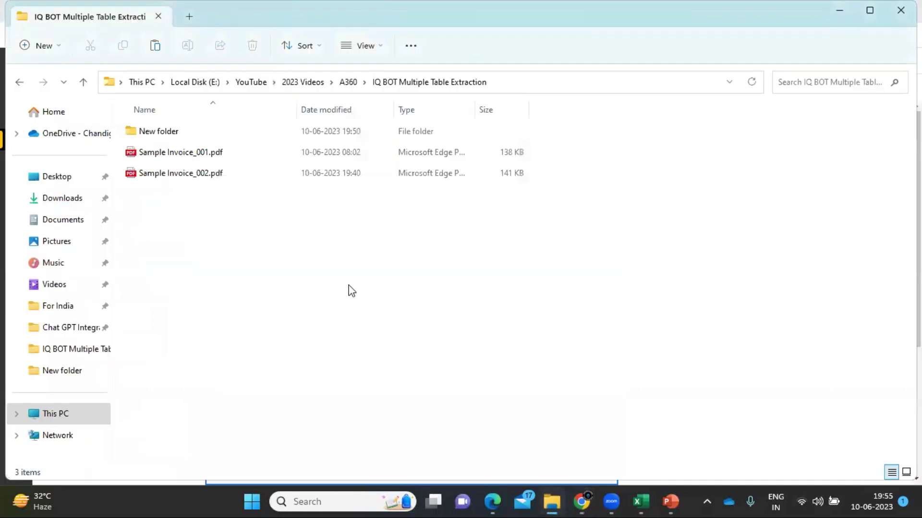
{"action": "left_click", "coordinate": [180, 159]}
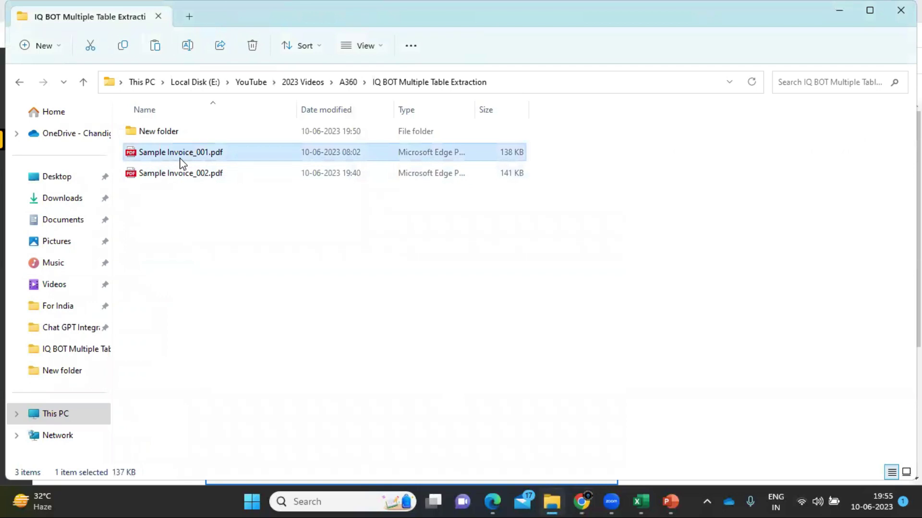
{"action": "key", "text": "alt+Tab"}
{"action": "key", "text": "alt+Tab"}
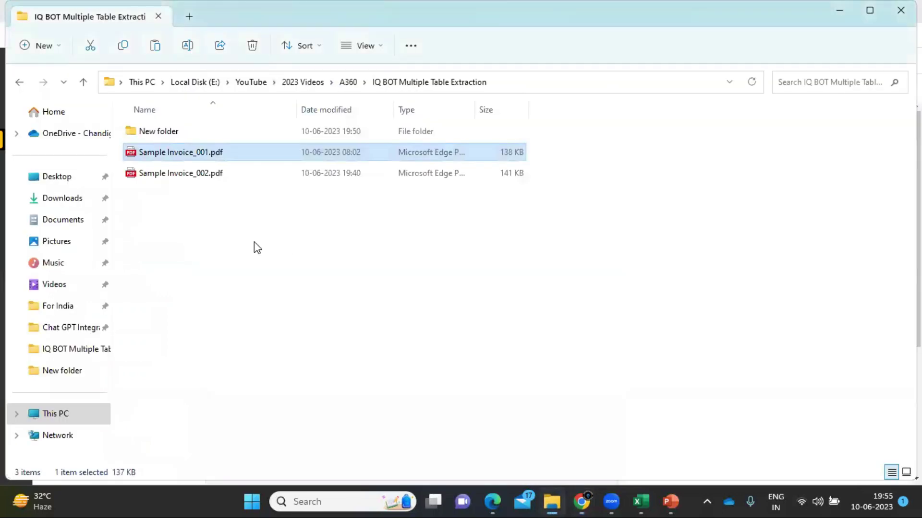
{"action": "key", "text": "alt+Tab"}
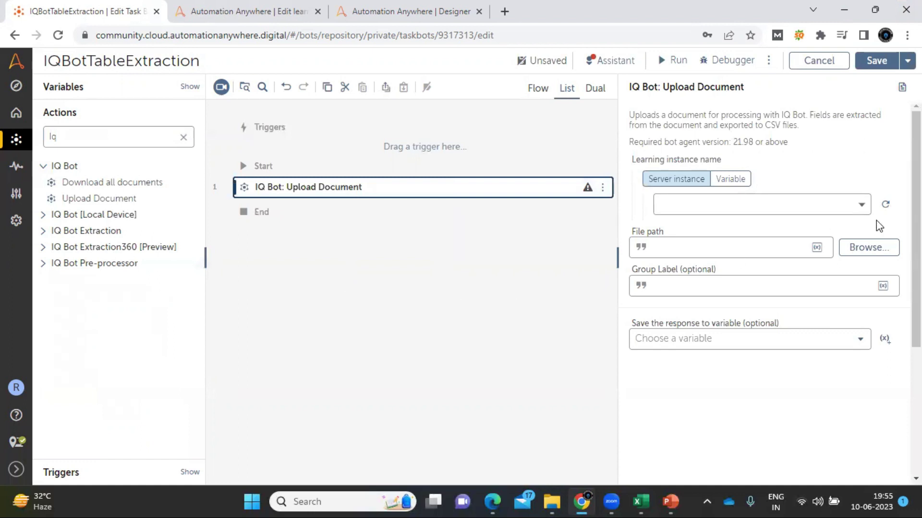
{"action": "key", "text": "alt+Tab"}
{"action": "key", "text": "alt+Tab"}
Refresh the learning instances for the Upload Document action and choose MultiTableDataExtraction
{"action": "left_click", "coordinate": [884, 205]}
{"action": "left_click", "coordinate": [826, 208]}
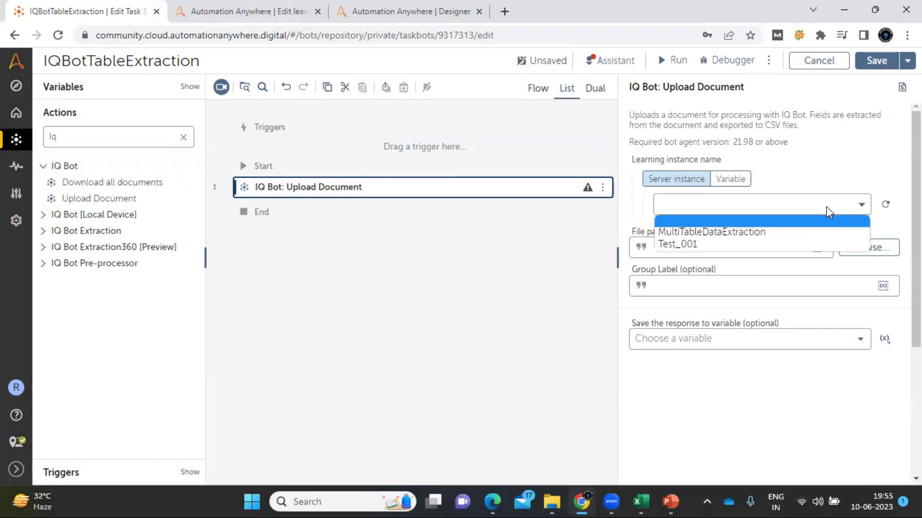
{"action": "left_click", "coordinate": [752, 234]}
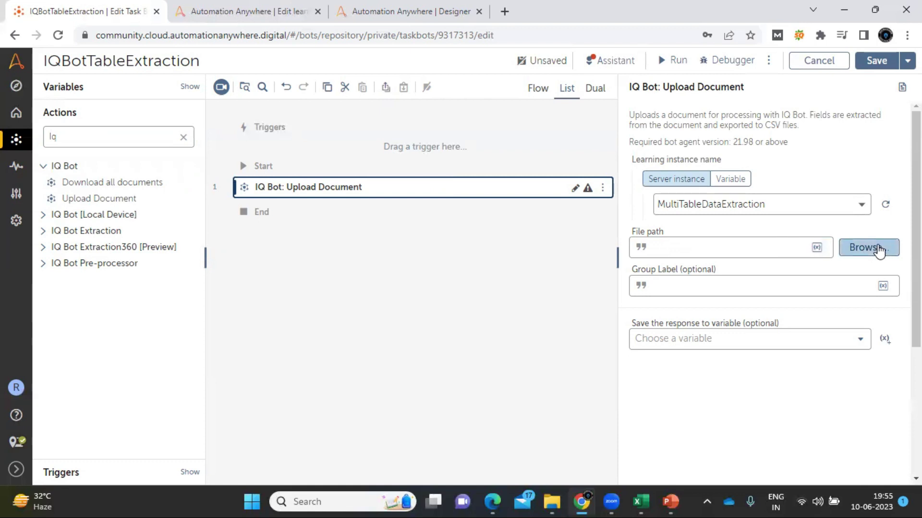
Set the Upload Document action's file path to Sample Invoice_001.pdf and review the full path
{"action": "left_click", "coordinate": [864, 247]}
{"action": "key", "text": "ctrl+v"}
{"action": "key", "text": "Return"}
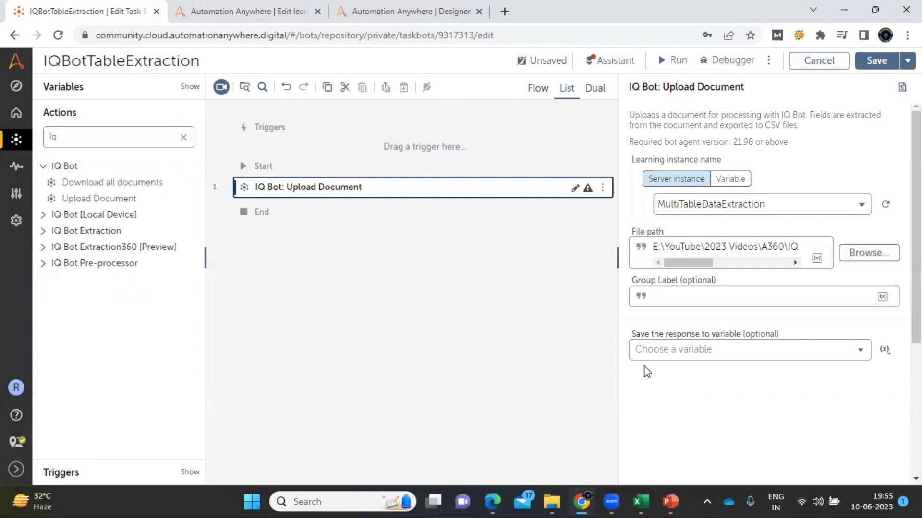
{"action": "left_click", "coordinate": [376, 255]}
{"action": "left_click", "coordinate": [361, 194]}
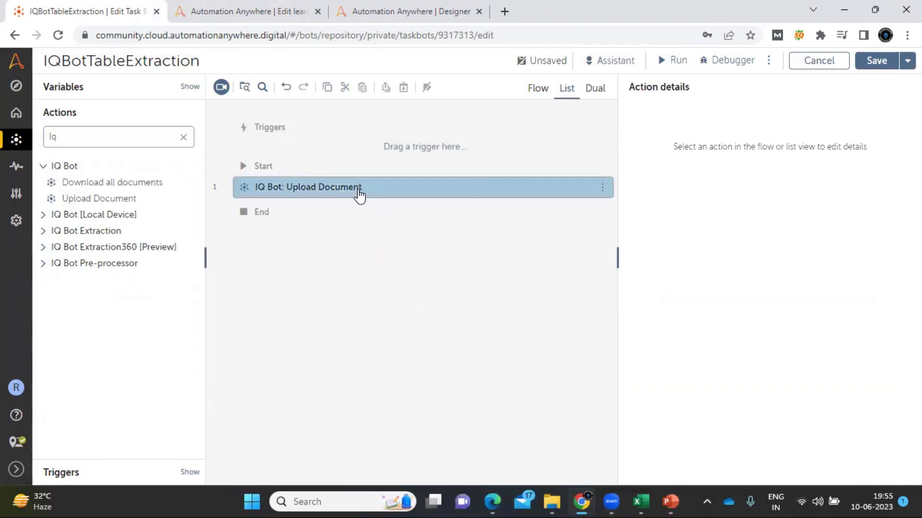
{"action": "left_click_drag", "start_coordinate": [688, 262], "coordinate": [785, 257]}
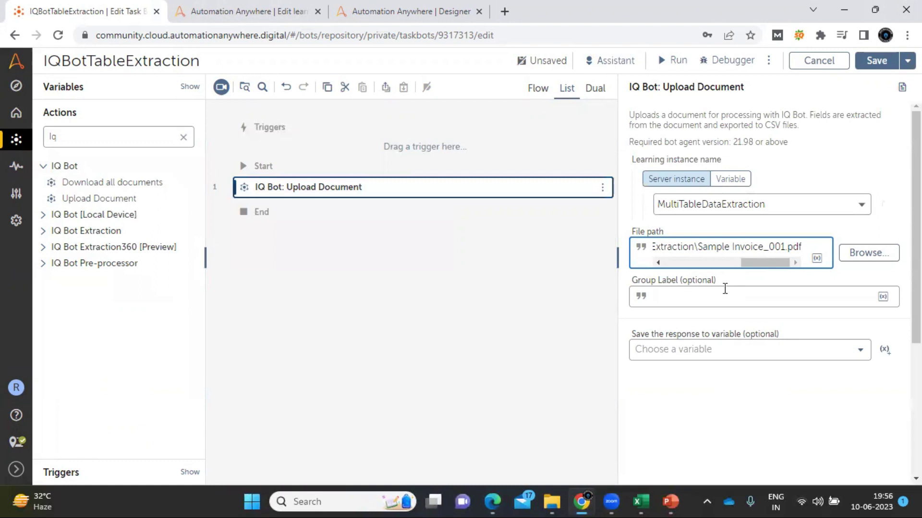
Run the IQBotTableExtraction bot to upload the invoice to IQ Bot
{"action": "left_click", "coordinate": [473, 380]}
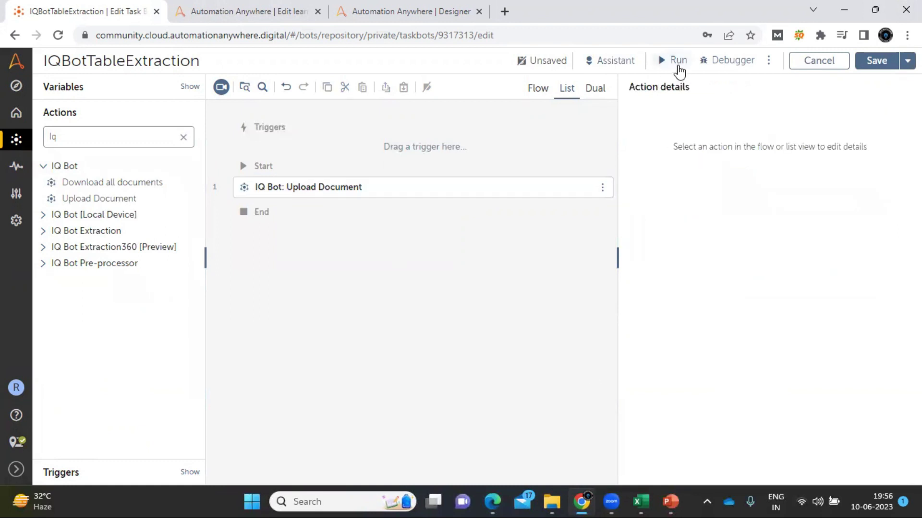
{"action": "left_click", "coordinate": [674, 60]}
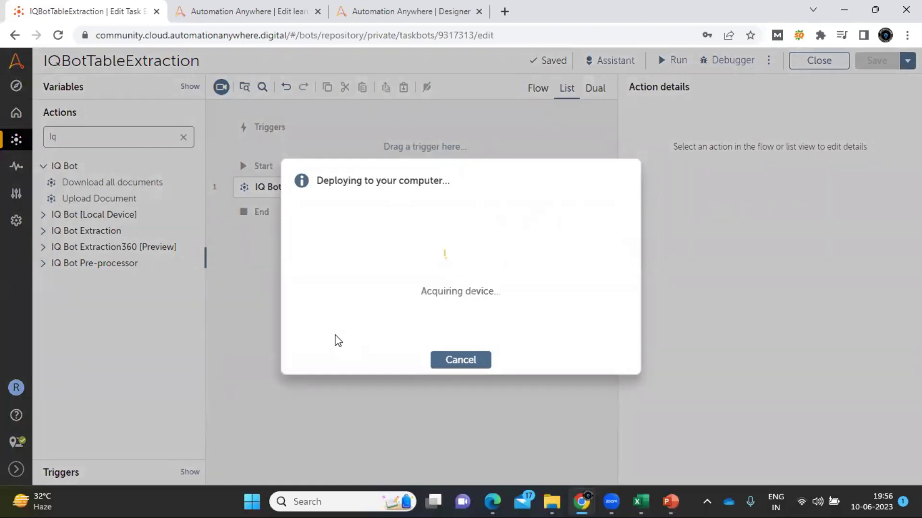
Refresh the MultiTableDataExtraction learning instance and check its number of production documents after widening that column
{"action": "key", "text": "ctrl+Tab"}
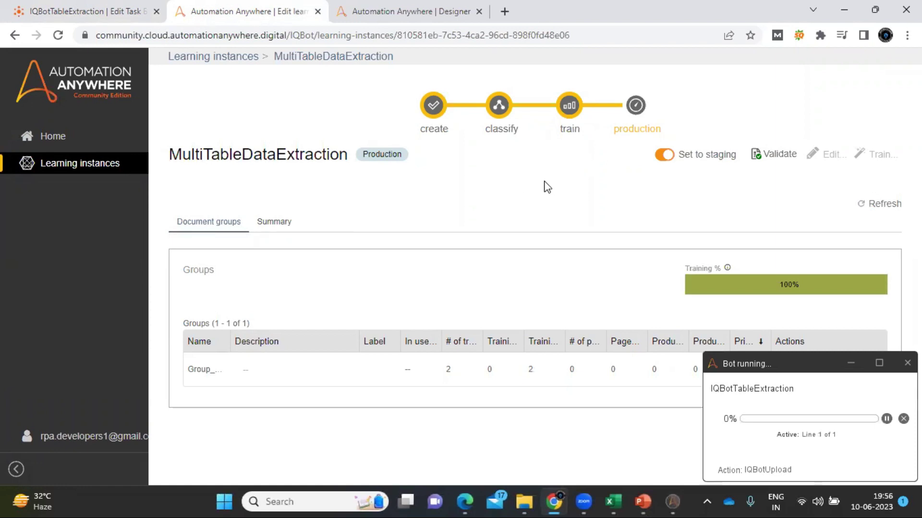
{"action": "left_click", "coordinate": [883, 205]}
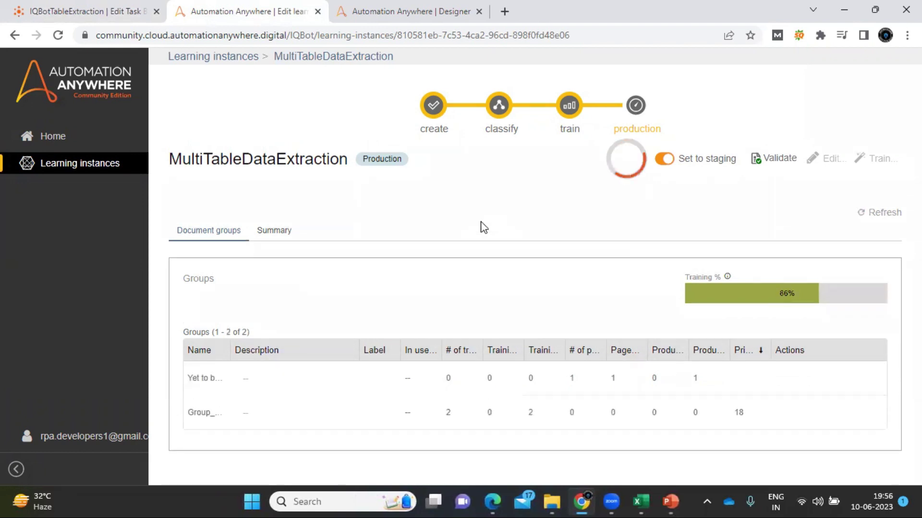
{"action": "mouse_move", "coordinate": [627, 162]}
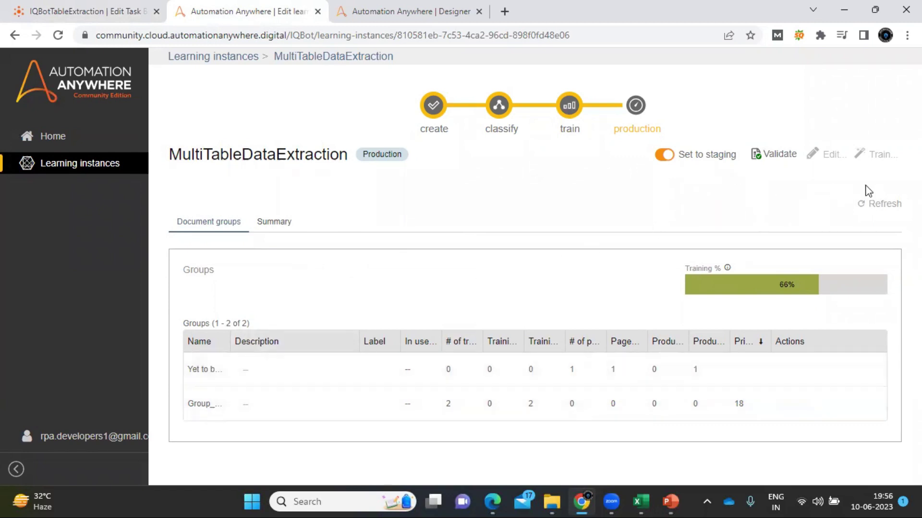
{"action": "left_click", "coordinate": [58, 35]}
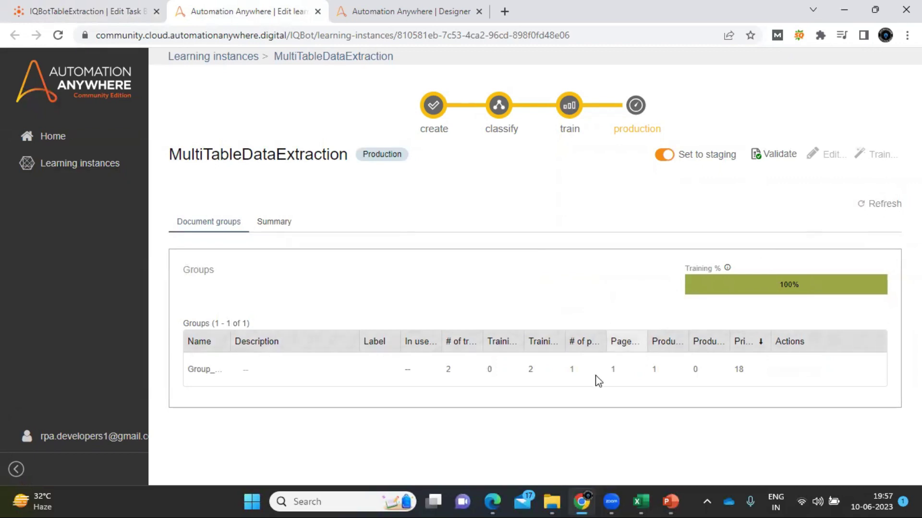
{"action": "double_click", "coordinate": [607, 343]}
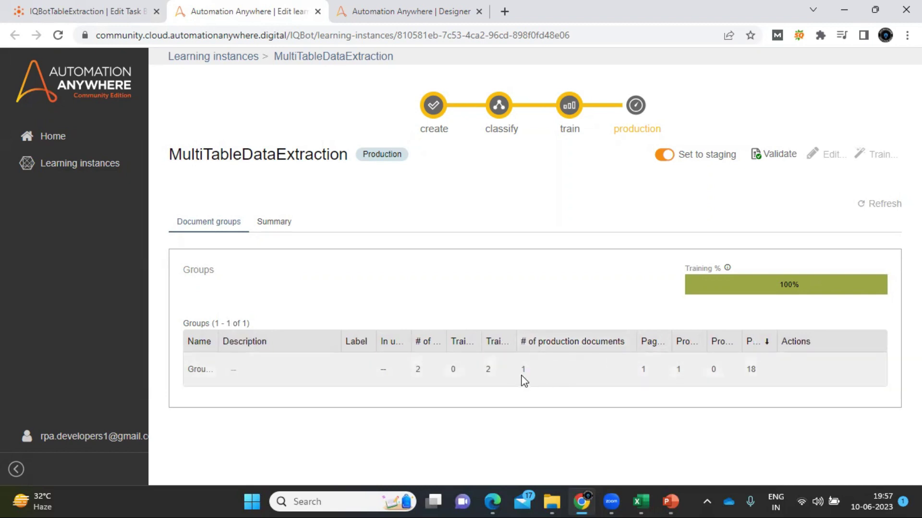
Return to the IQBotTableExtraction editor, dismiss the run result and disable the Upload Document action
{"action": "left_click", "coordinate": [46, 12]}
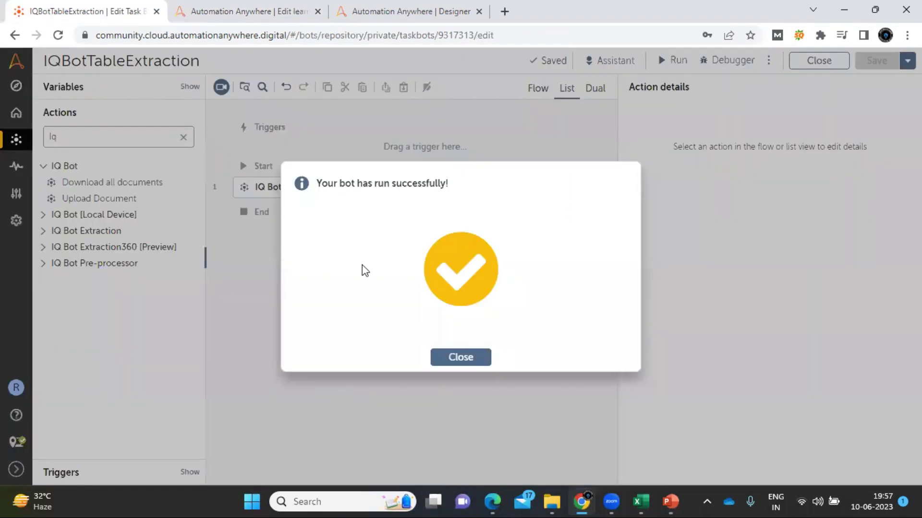
{"action": "left_click", "coordinate": [468, 358]}
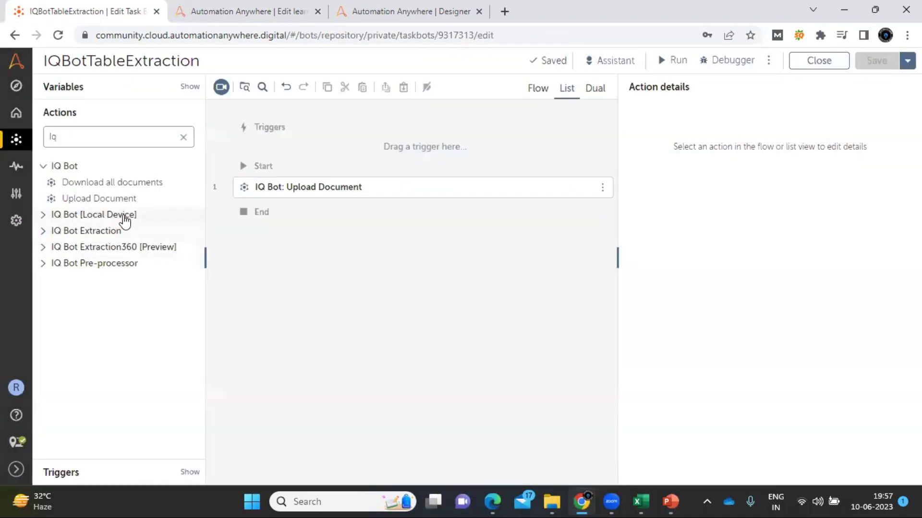
{"action": "key", "text": "ctrl+z"}
{"action": "left_click_drag", "start_coordinate": [122, 183], "coordinate": [355, 216]}
{"action": "left_click", "coordinate": [829, 204]}
{"action": "left_click", "coordinate": [743, 234]}
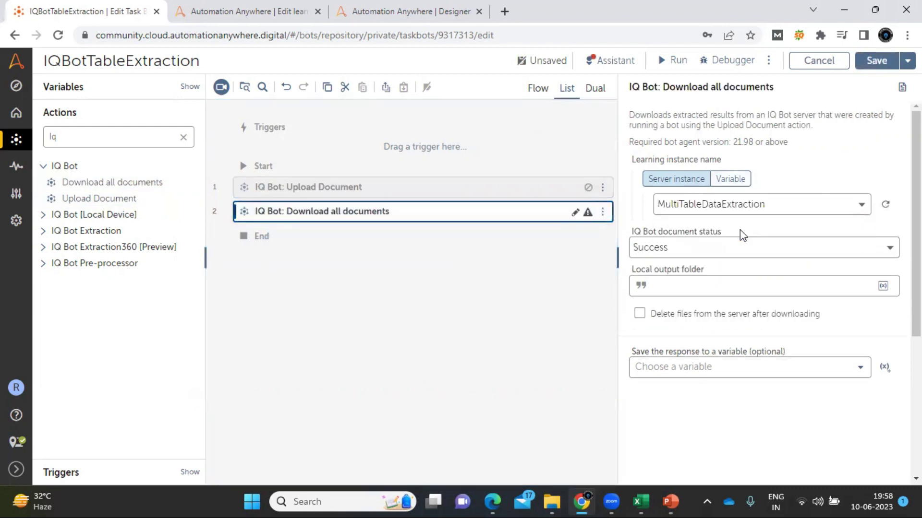
{"action": "key", "text": "ctrl+z"}
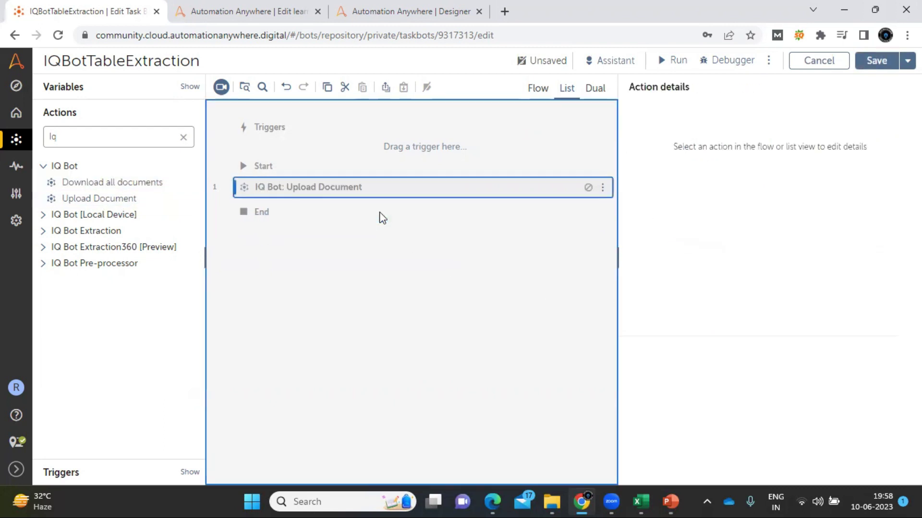
Add a Download all documents action after Upload Document, with learning instance MultiTableDataExtraction and document status Success
{"action": "left_click_drag", "start_coordinate": [123, 183], "coordinate": [354, 211]}
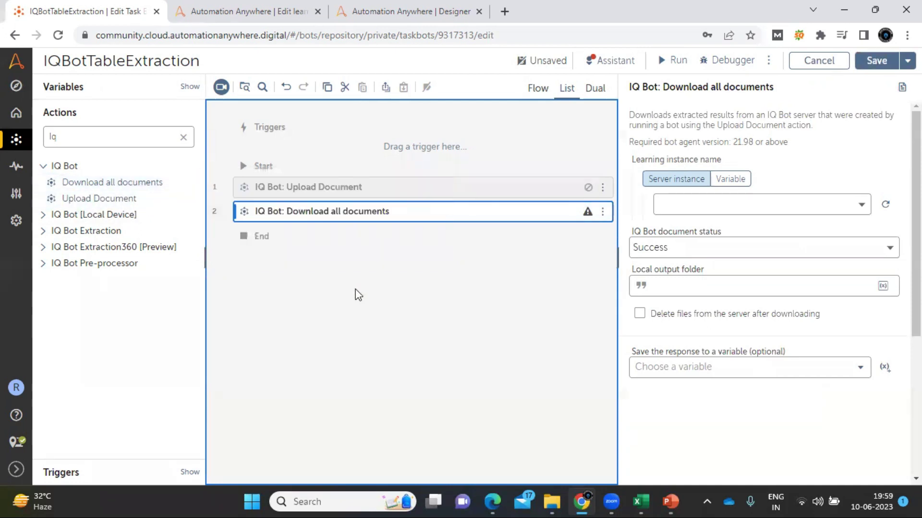
{"action": "left_click", "coordinate": [867, 208]}
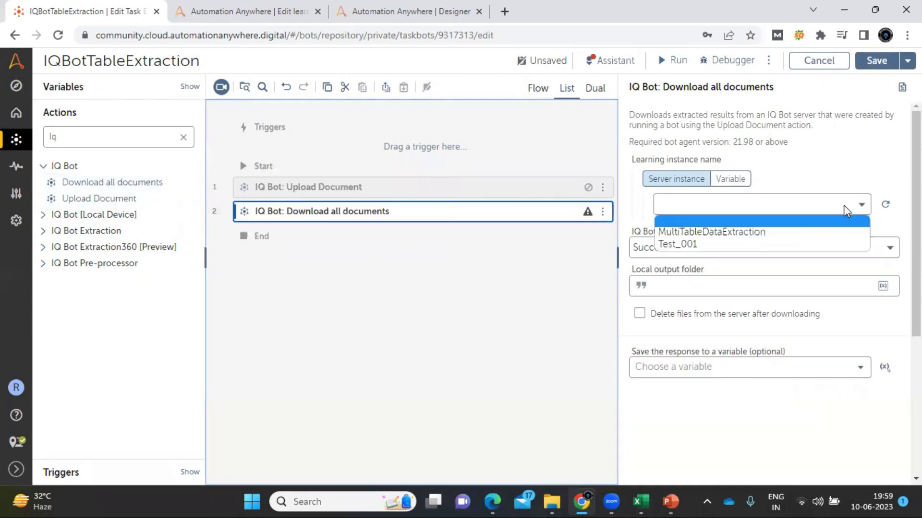
{"action": "left_click", "coordinate": [755, 237]}
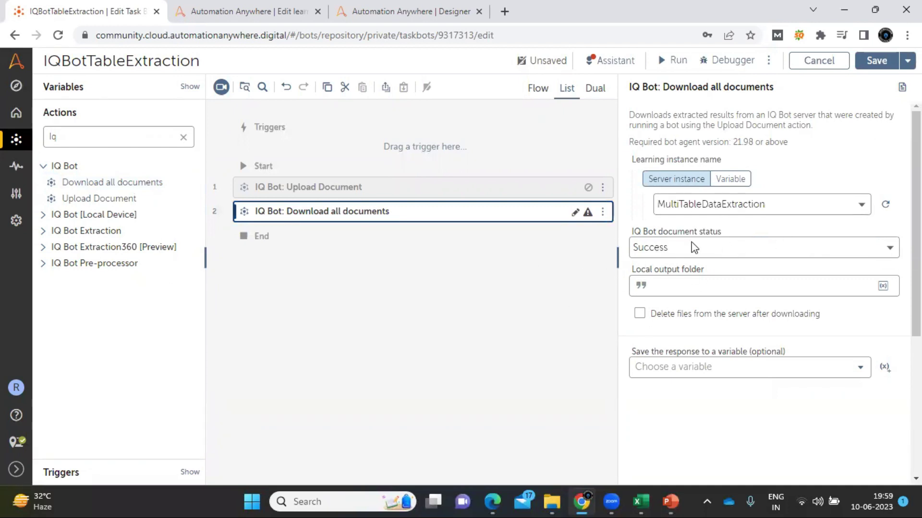
{"action": "left_click", "coordinate": [747, 255]}
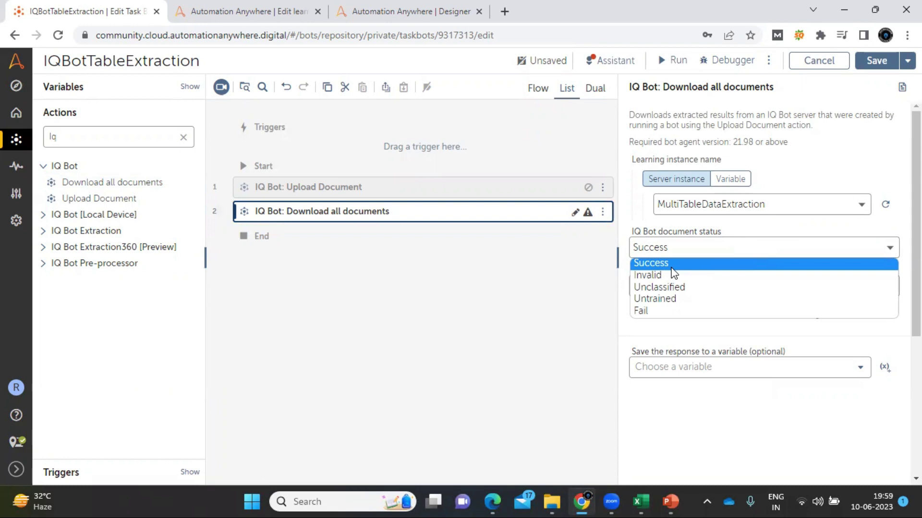
{"action": "left_click", "coordinate": [670, 266]}
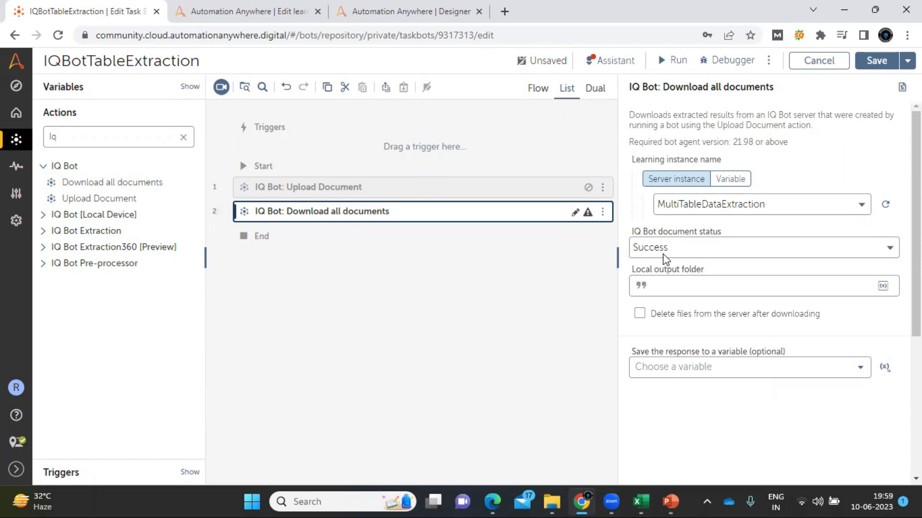
Copy the folder path E:\YouTube\2023 Videos\A360\IQ BOT Multiple Table Extraction from File Explorer into the download action's local output folder
{"action": "left_click", "coordinate": [552, 501]}
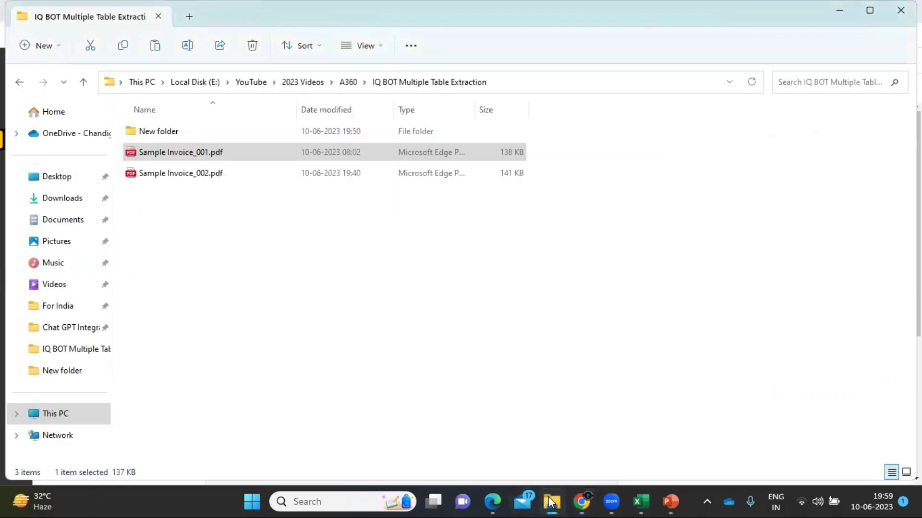
{"action": "left_click", "coordinate": [538, 84]}
{"action": "key", "text": "ctrl+c"}
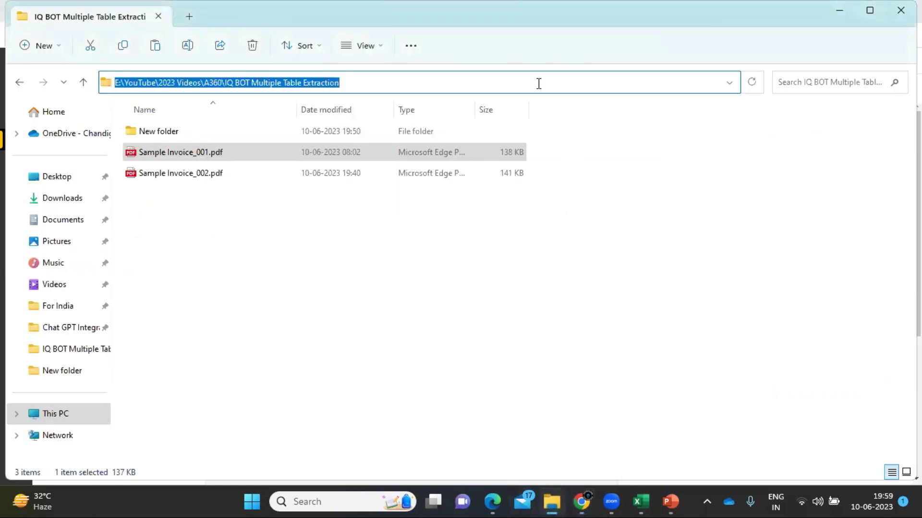
{"action": "key", "text": "alt+Tab"}
{"action": "left_click", "coordinate": [672, 286]}
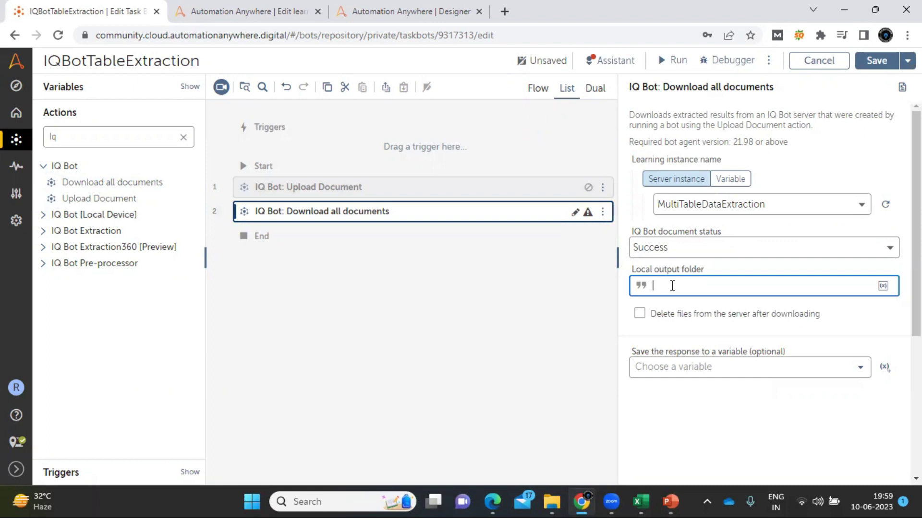
{"action": "key", "text": "ctrl+v"}
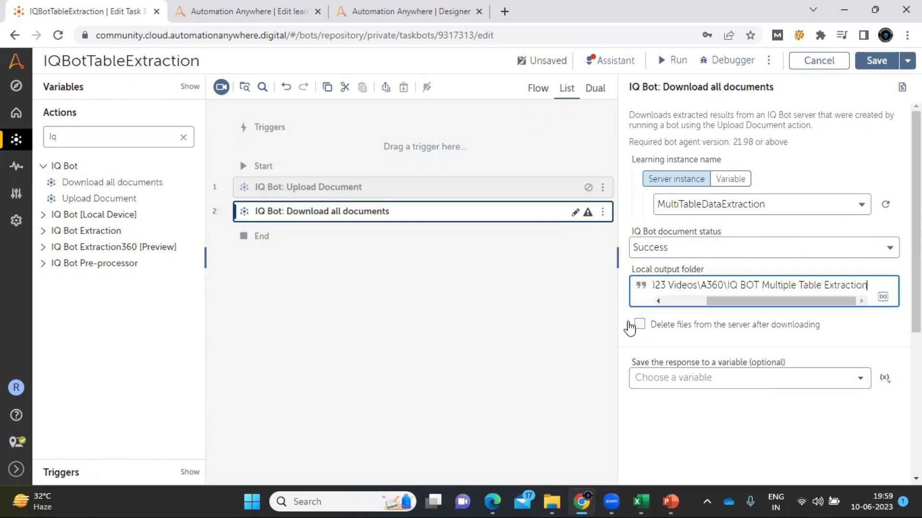
Run the IQBotTableExtraction bot to download the extracted results and dismiss the run result
{"action": "left_click", "coordinate": [490, 368]}
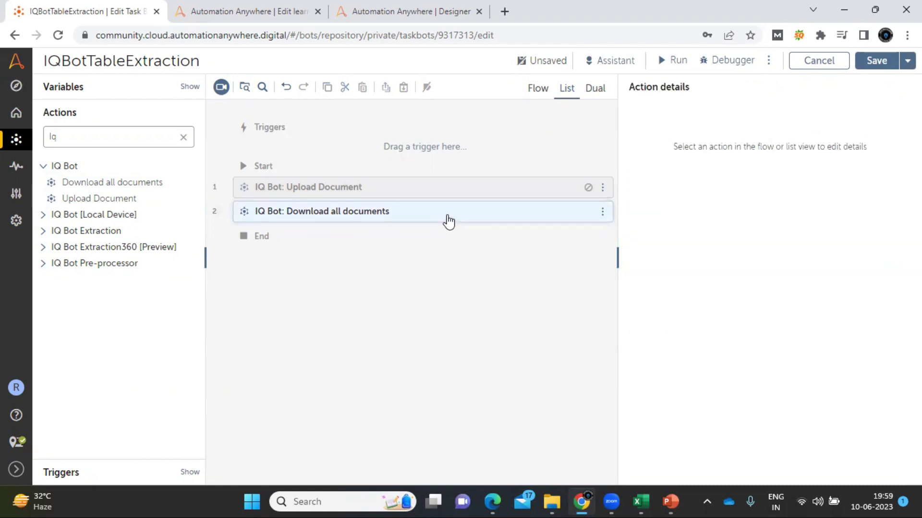
{"action": "left_click", "coordinate": [446, 219]}
{"action": "left_click", "coordinate": [675, 61]}
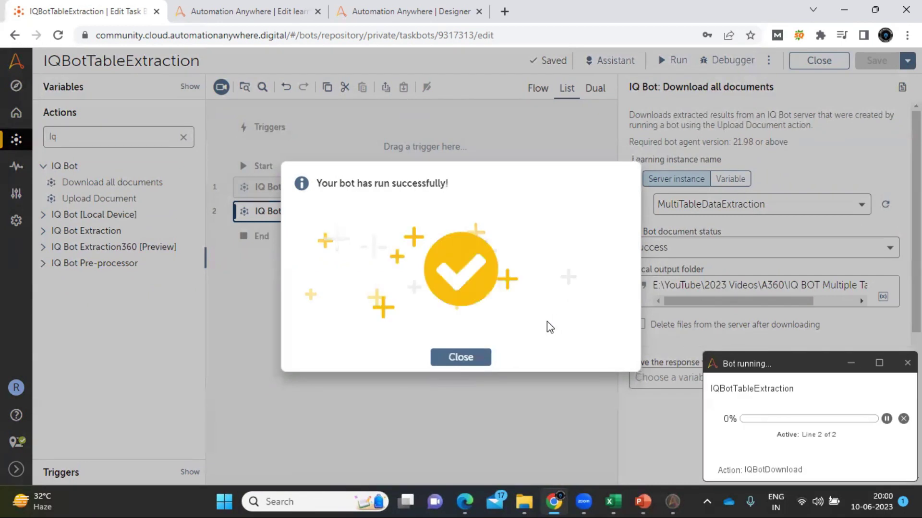
{"action": "left_click", "coordinate": [469, 358]}
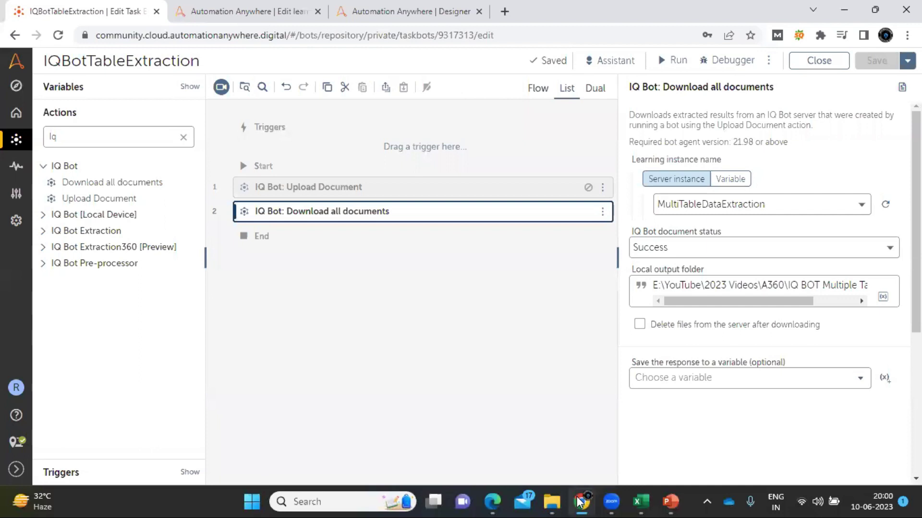
In File Explorer, widen the Name column and open the downloaded Sample_Invoice_001.pdf.csv file in Excel
{"action": "left_click", "coordinate": [552, 501]}
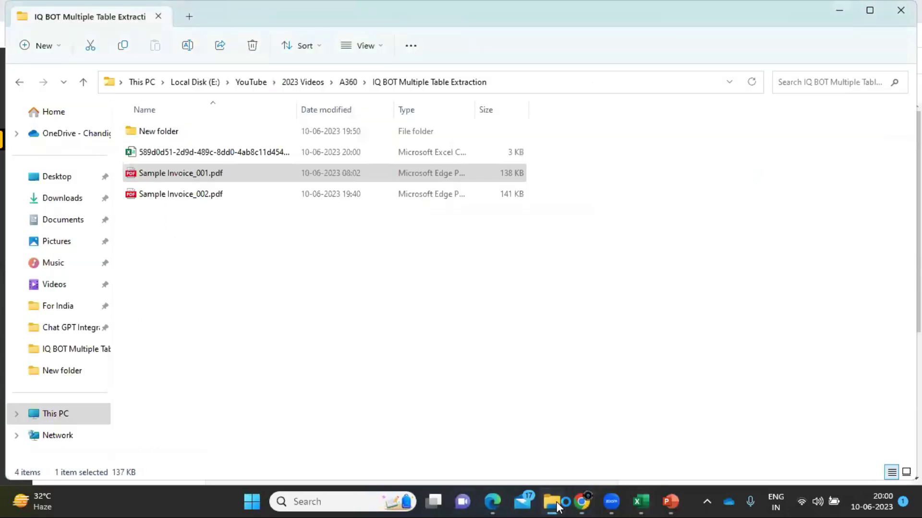
{"action": "left_click", "coordinate": [250, 154]}
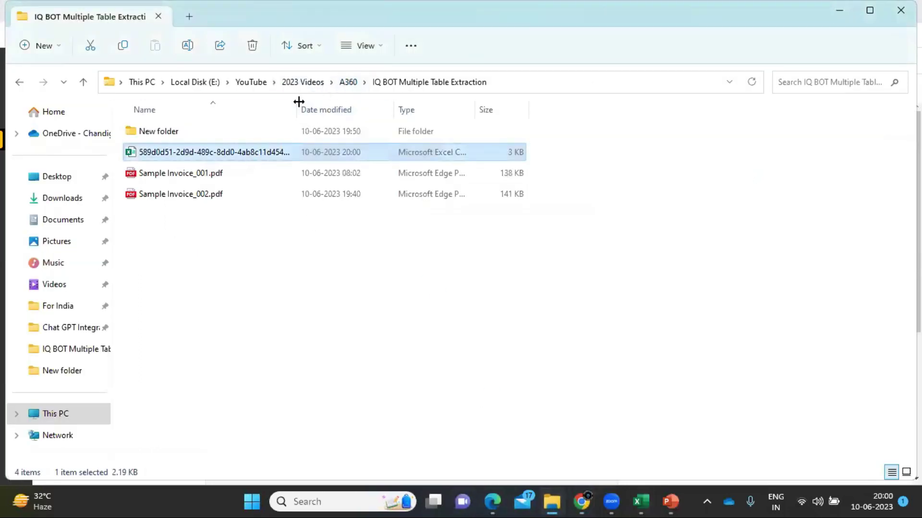
{"action": "double_click", "coordinate": [298, 102]}
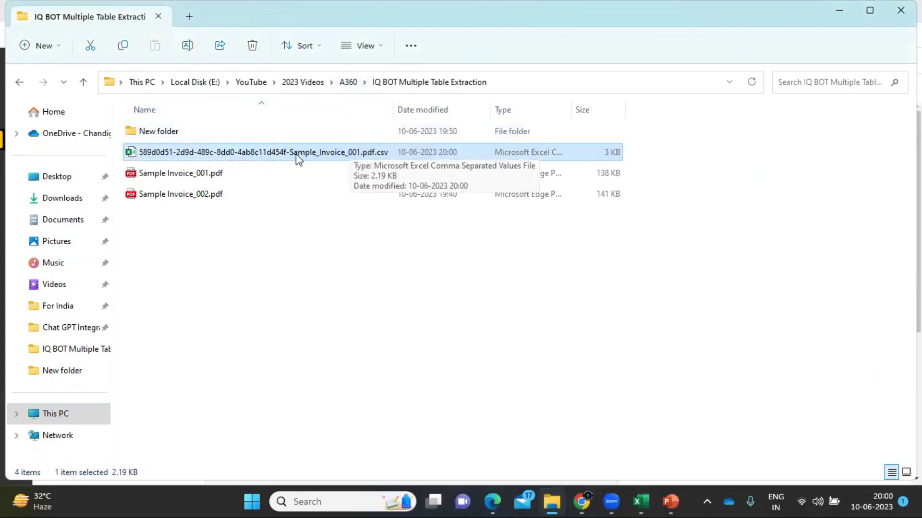
{"action": "double_click", "coordinate": [225, 155]}
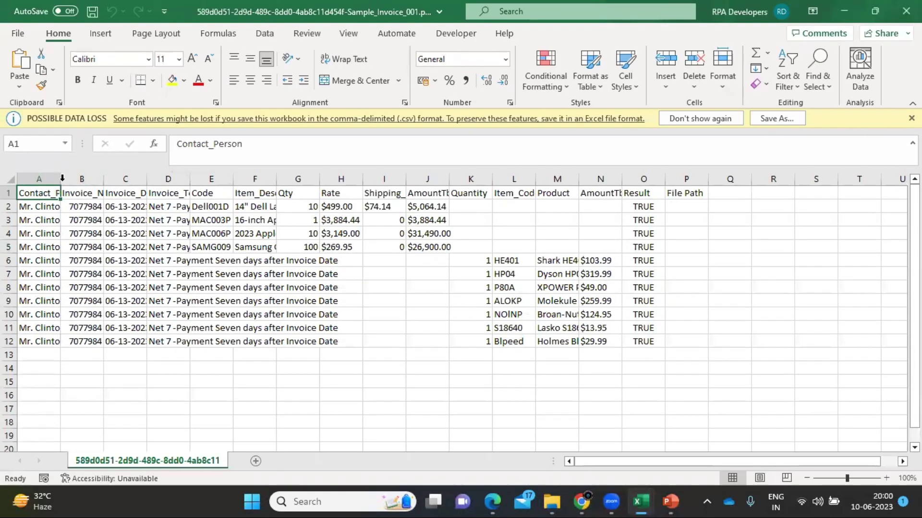
Widen columns A to D so the contact person, invoice number, date and term contents fit
{"action": "double_click", "coordinate": [61, 178]}
{"action": "double_click", "coordinate": [306, 178]}
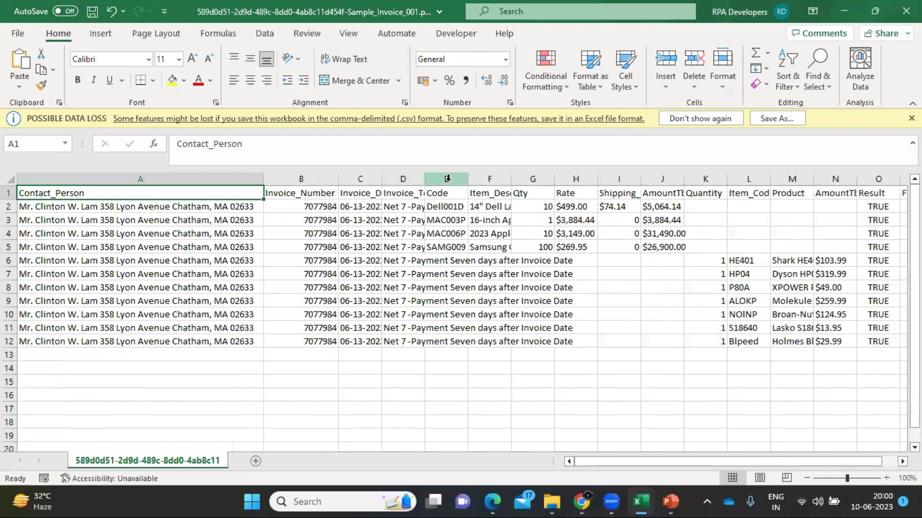
{"action": "left_click_drag", "start_coordinate": [382, 177], "coordinate": [469, 169]}
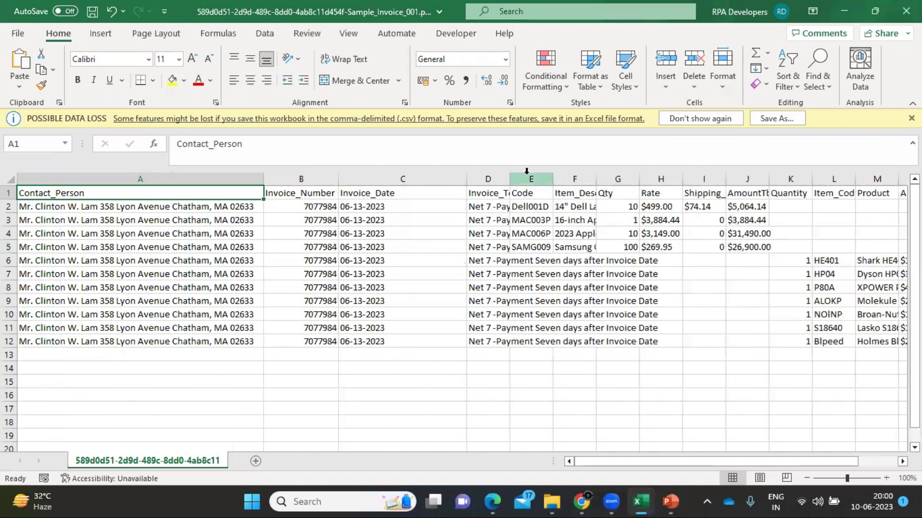
{"action": "double_click", "coordinate": [509, 178]}
{"action": "double_click", "coordinate": [709, 178]}
Examine the extracted invoice fields and product table columns across the sheet
{"action": "key", "text": "Right"}
{"action": "key", "text": "Right"}
{"action": "key", "text": "Right"}
{"action": "key", "text": "Right"}
{"action": "key", "text": "Right"}
{"action": "key", "text": "Right"}
{"action": "key", "text": "Right"}
{"action": "key", "text": "Right"}
{"action": "key", "text": "Right"}
{"action": "key", "text": "Right"}
{"action": "key", "text": "Right"}
{"action": "key", "text": "Right"}
{"action": "key", "text": "Right"}
{"action": "key", "text": "Right"}
{"action": "key", "text": "Right"}
{"action": "key", "text": "Right"}
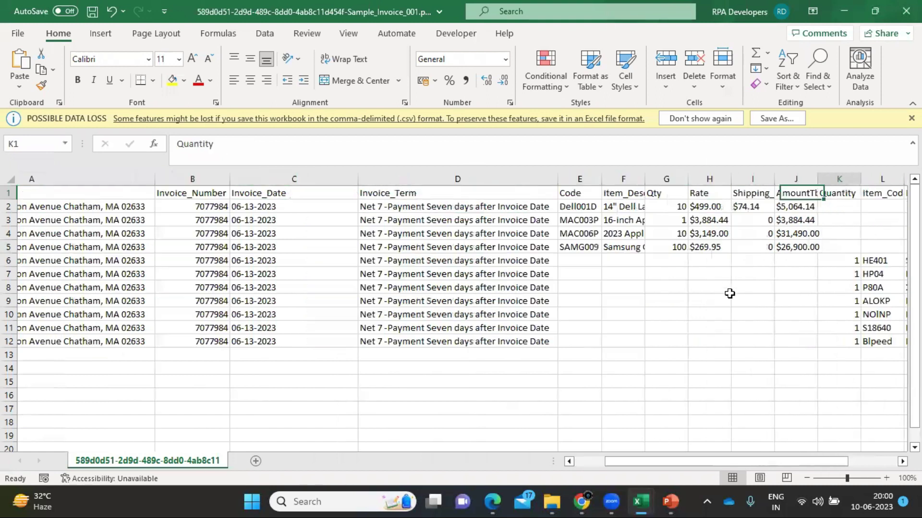
Select the invoice fields in A1:D12 and examine the two product tables in the columns beyond them
{"action": "key", "text": "ctrl+Home"}
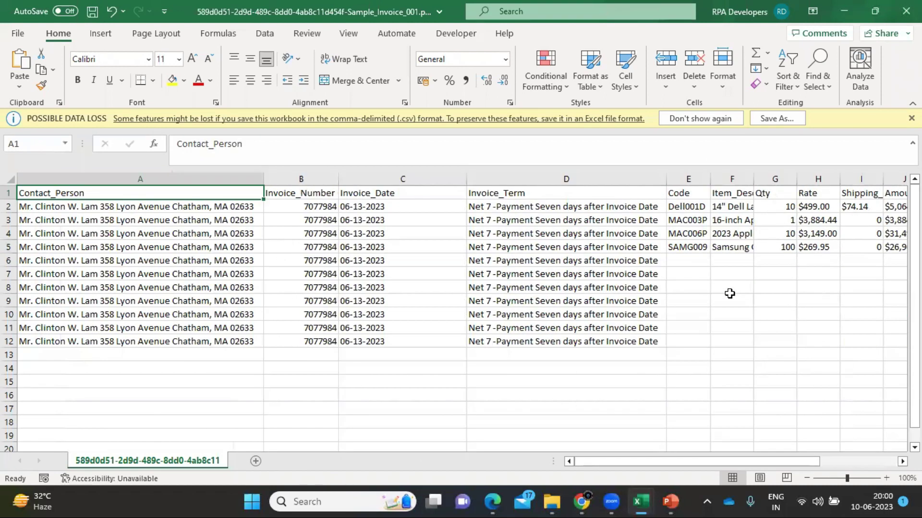
{"action": "key", "text": "shift+Right"}
{"action": "key", "text": "shift+Right"}
{"action": "key", "text": "shift+Right"}
{"action": "key", "text": "ctrl+shift+Down"}
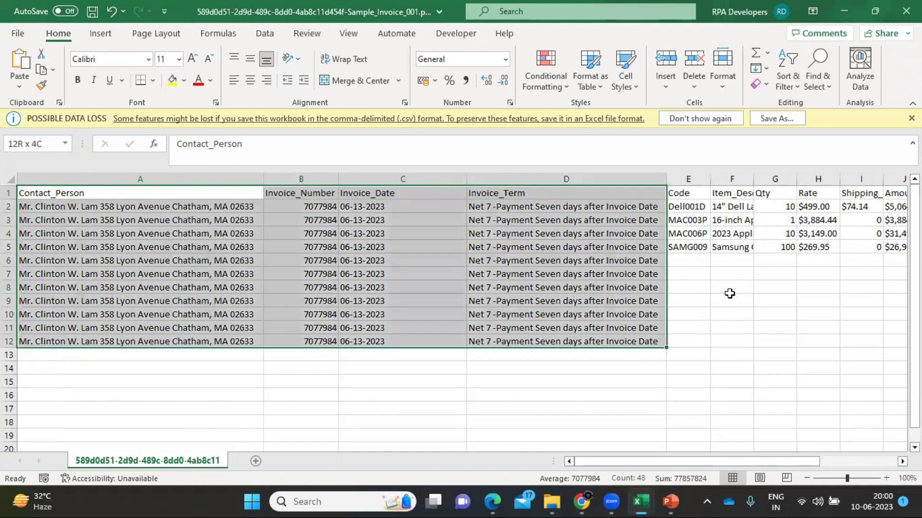
{"action": "key", "text": "Right"}
{"action": "key", "text": "Right"}
{"action": "key", "text": "Right"}
{"action": "key", "text": "Right"}
{"action": "key", "text": "Right"}
{"action": "key", "text": "Right"}
{"action": "key", "text": "Right"}
{"action": "key", "text": "Right"}
{"action": "key", "text": "Right"}
{"action": "key", "text": "Right"}
{"action": "key", "text": "Right"}
{"action": "key", "text": "Right"}
{"action": "key", "text": "Right"}
{"action": "key", "text": "Right"}
{"action": "key", "text": "Right"}
{"action": "key", "text": "Right"}
{"action": "key", "text": "Right"}
{"action": "key", "text": "Right"}
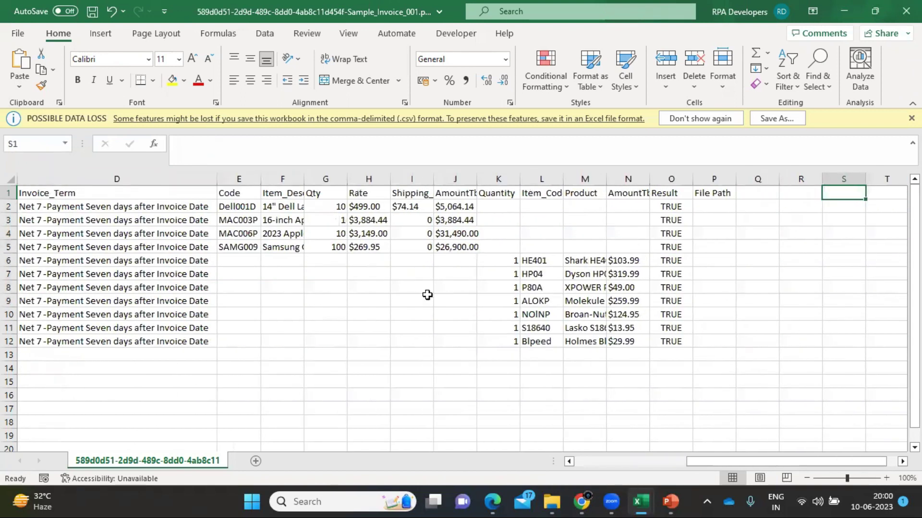
Make the header cells E1:K1, from Code to Quantity, bold with a yellow fill
{"action": "left_click_drag", "start_coordinate": [238, 193], "coordinate": [480, 193]}
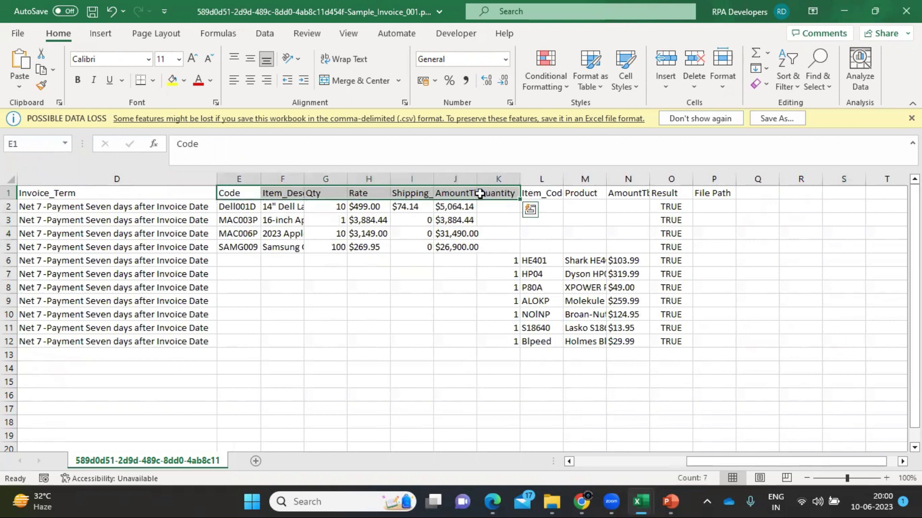
{"action": "key", "text": "ctrl+b"}
{"action": "left_click", "coordinate": [172, 80]}
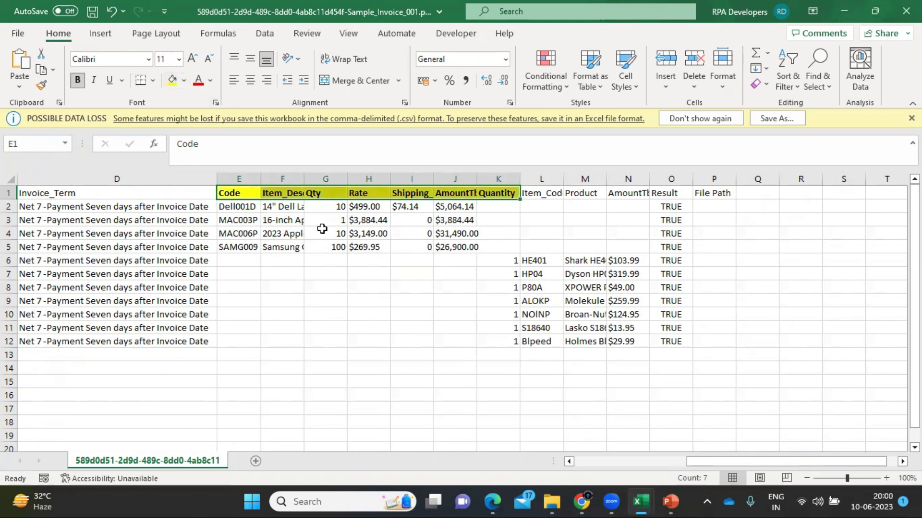
Fill the header cells L1:N1, from Item_Code through the second table's amount column, with orange
{"action": "left_click", "coordinate": [555, 198]}
{"action": "key", "text": "shift+Right"}
{"action": "key", "text": "shift+Right"}
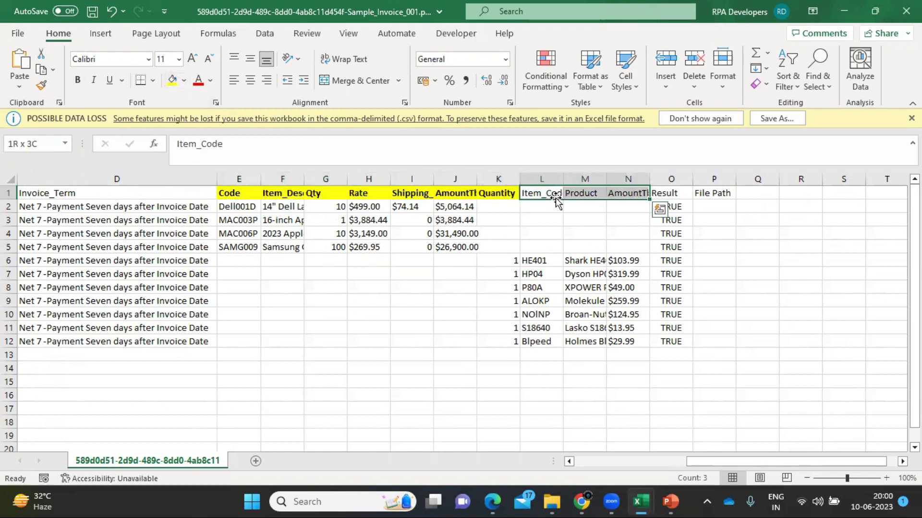
{"action": "left_click", "coordinate": [184, 81]}
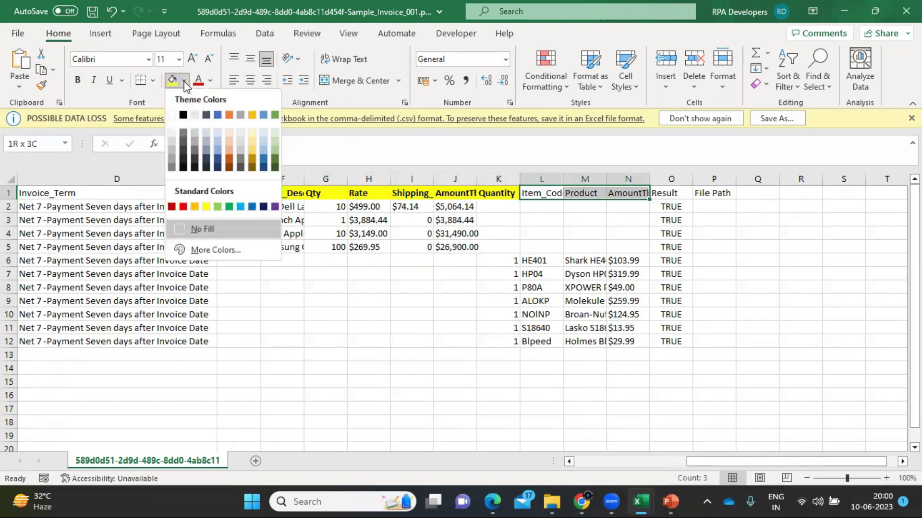
{"action": "left_click", "coordinate": [229, 115]}
{"action": "left_click", "coordinate": [618, 357]}
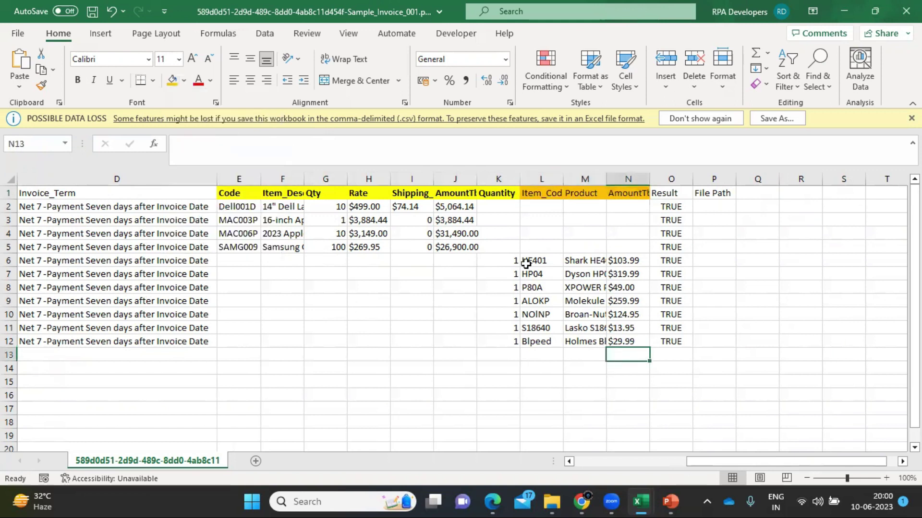
Examine the first product table's rows in E2:J5 and the second product table's rows in K6:N12
{"action": "left_click", "coordinate": [240, 208]}
{"action": "left_click_drag", "start_coordinate": [260, 229], "coordinate": [457, 249]}
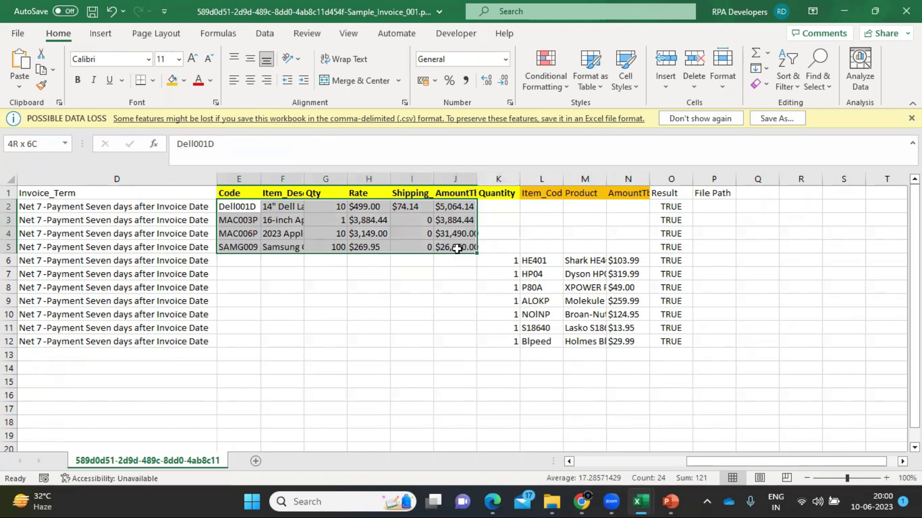
{"action": "left_click", "coordinate": [535, 342]}
{"action": "left_click_drag", "start_coordinate": [509, 260], "coordinate": [639, 344]}
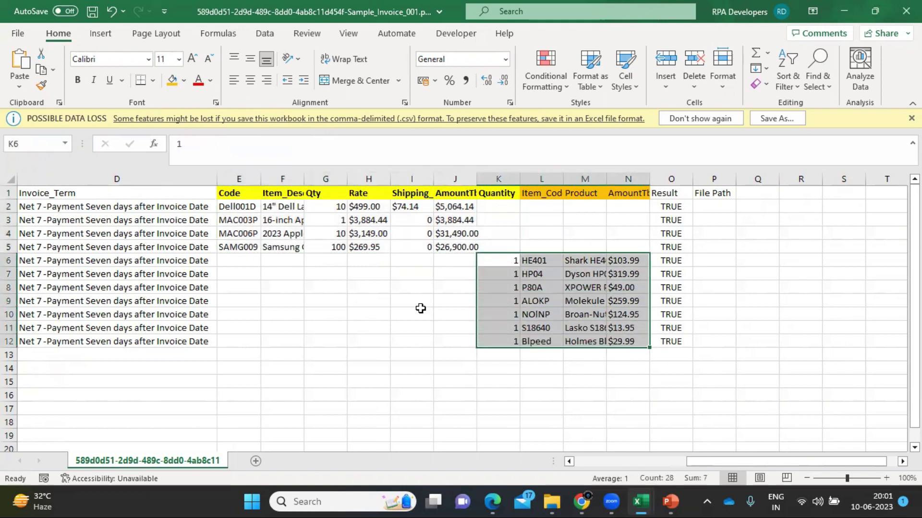
{"action": "left_click", "coordinate": [399, 299]}
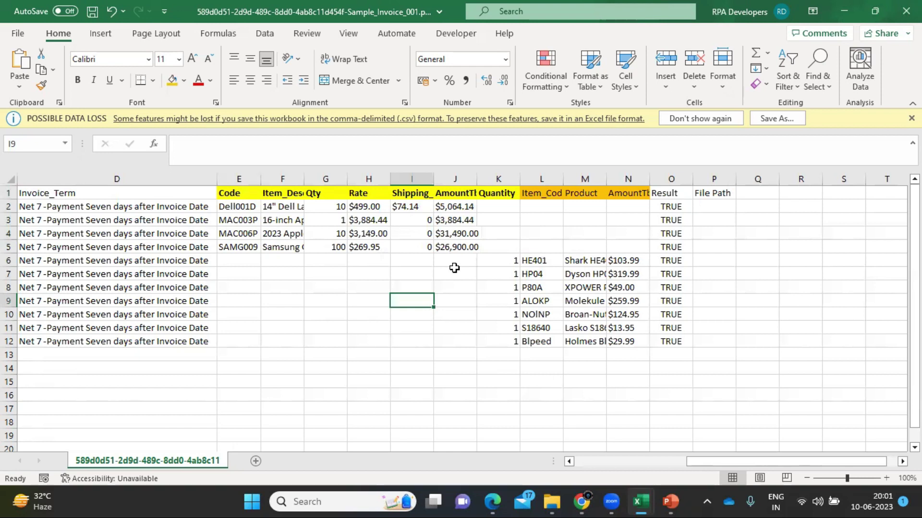
{"action": "left_click_drag", "start_coordinate": [510, 259], "coordinate": [628, 344]}
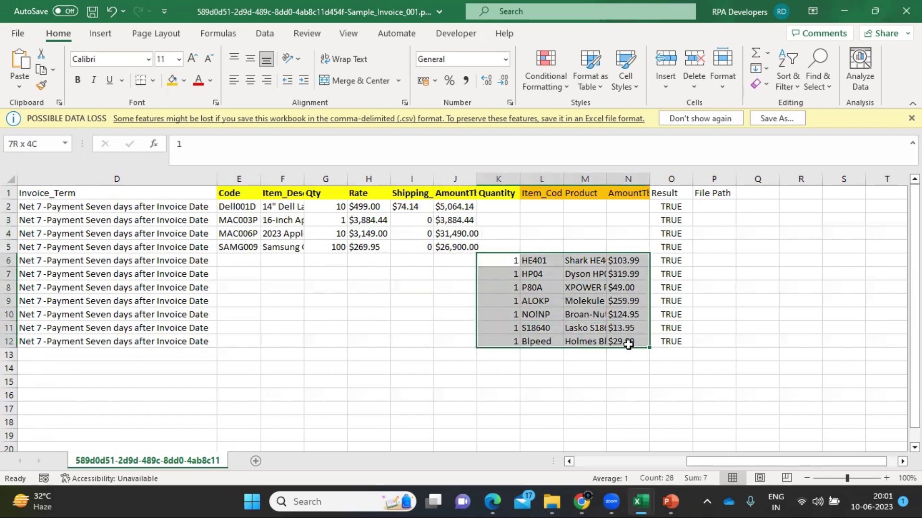
{"action": "left_click", "coordinate": [518, 286]}
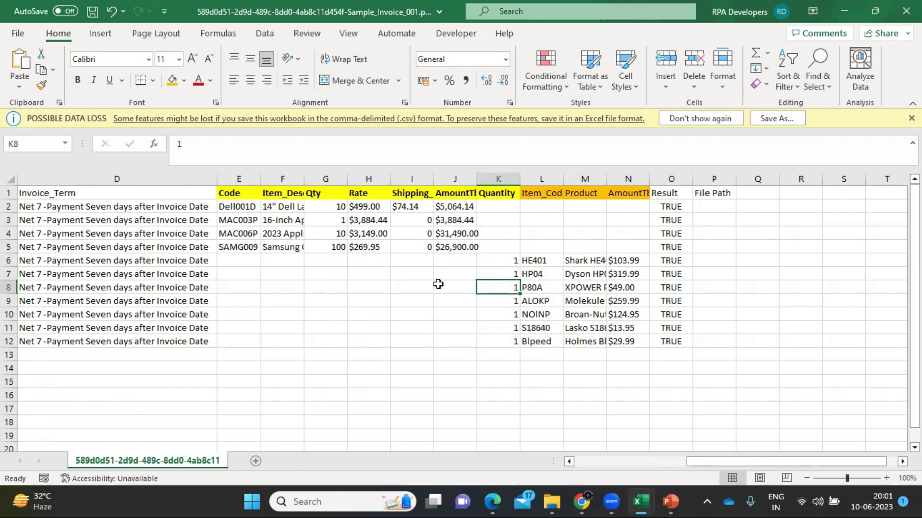
Copy the orange header formatting from the Item_Code cell L1 to the Quantity cell K1
{"action": "left_click", "coordinate": [541, 192]}
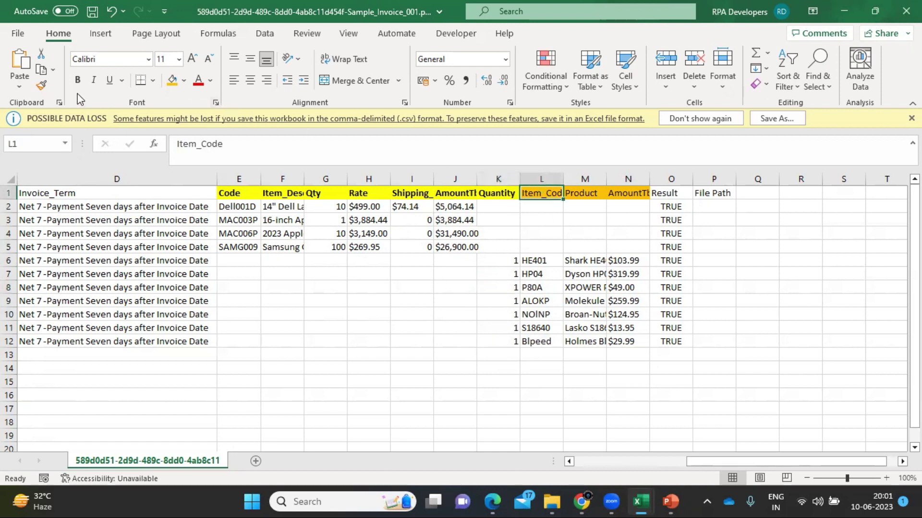
{"action": "left_click", "coordinate": [41, 85]}
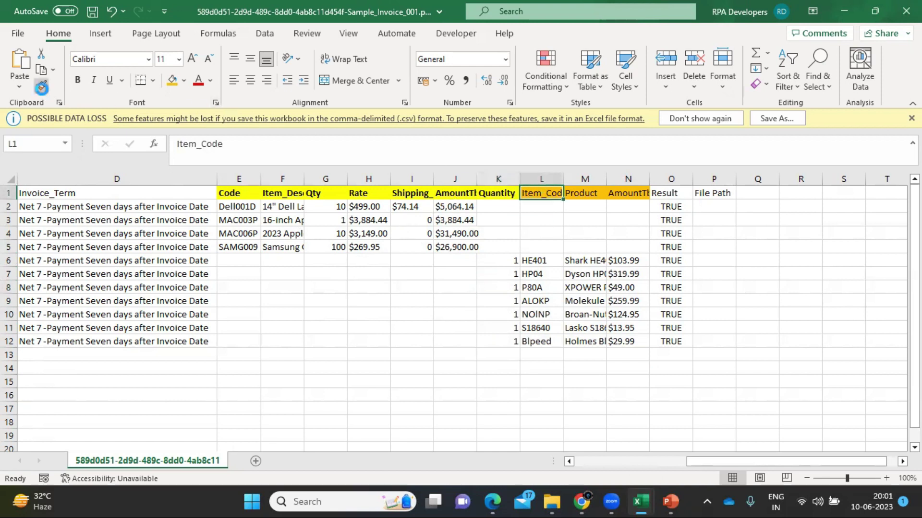
{"action": "left_click", "coordinate": [496, 192]}
{"action": "left_click", "coordinate": [509, 355]}
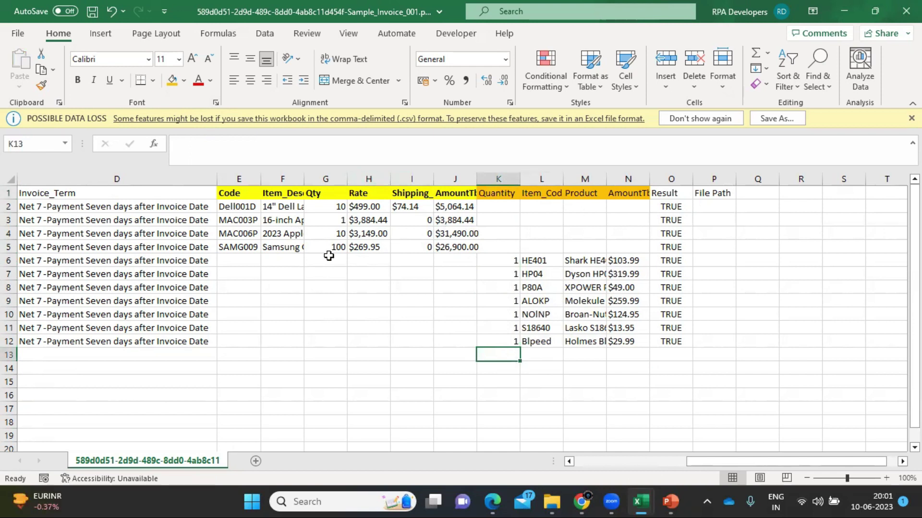
Switch to the PowerPoint slide show and view the Agenda slide
{"action": "left_click", "coordinate": [670, 502]}
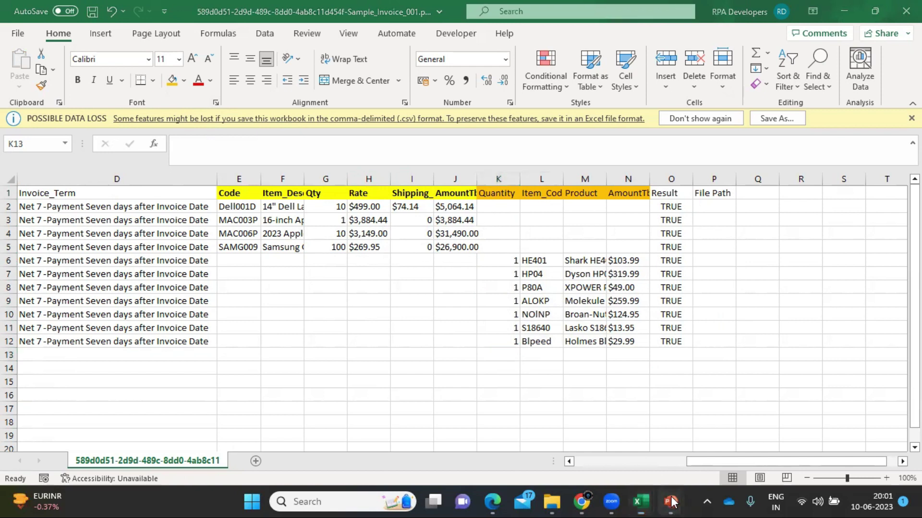
{"action": "left_click", "coordinate": [715, 442]}
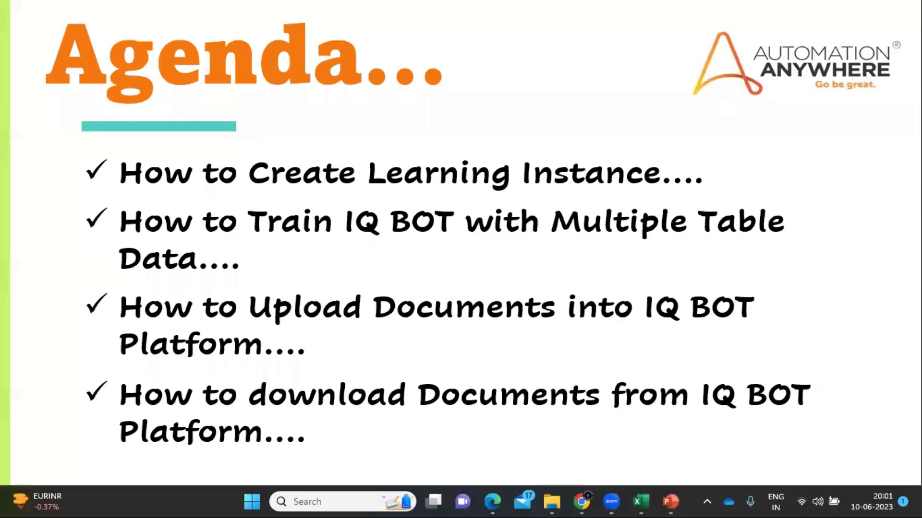